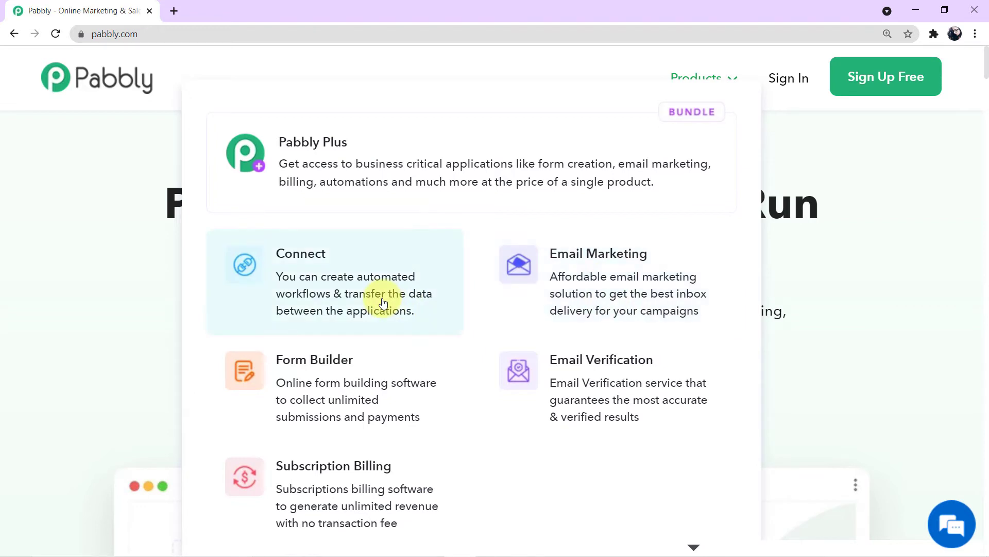
Step: Open the Pabbly Connect product page on pabbly.com and go to Sign In
{"action": "left_click", "coordinate": [382, 303]}
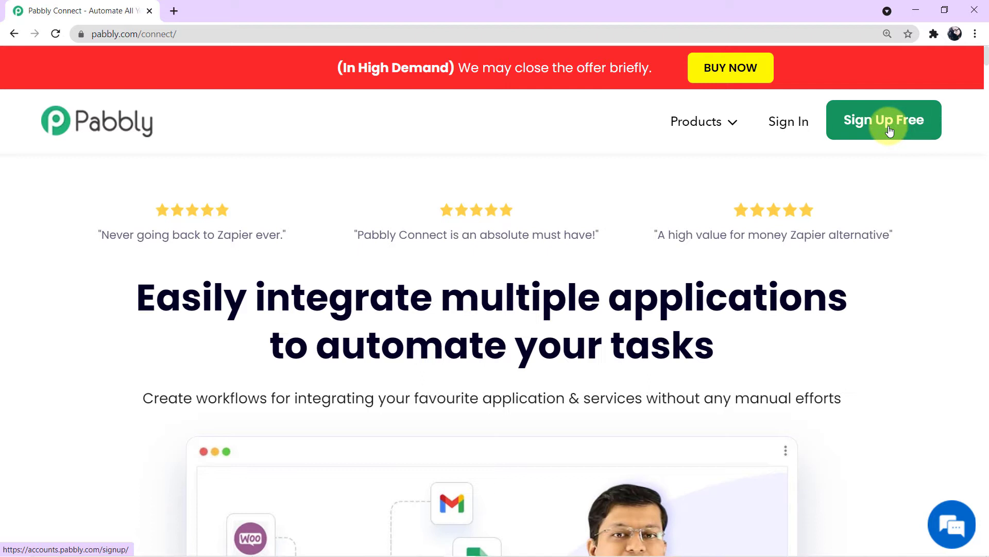
{"action": "left_click", "coordinate": [802, 132]}
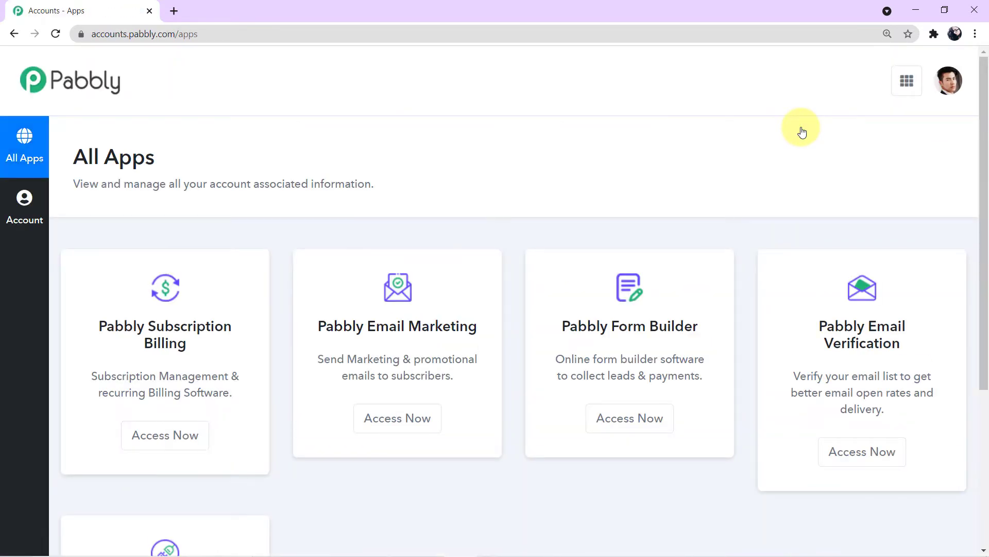
Step: Launch Pabbly Connect from the account's All Apps list and start a new workflow
{"action": "scroll", "coordinate": [802, 132], "scroll_direction": "down", "scroll_amount": 3}
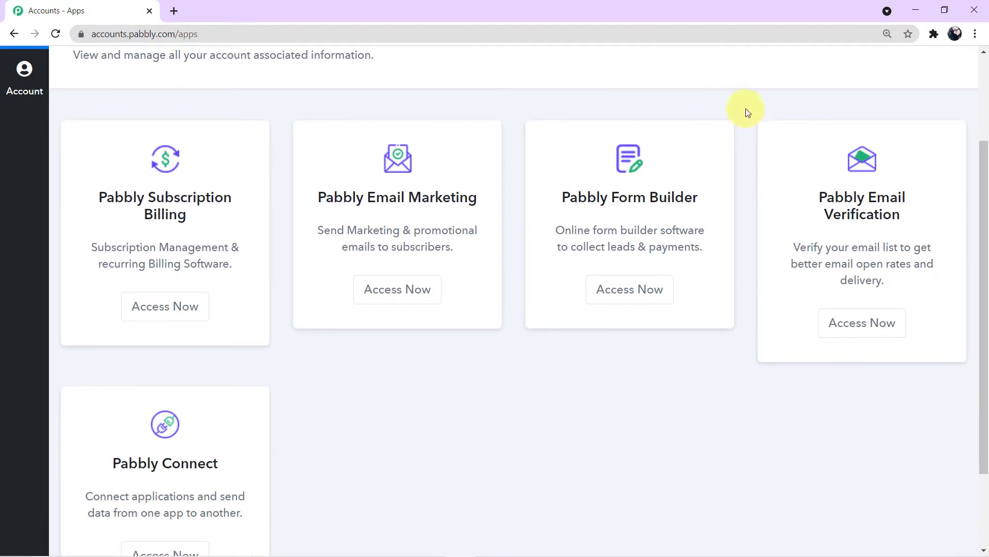
{"action": "scroll", "coordinate": [548, 369], "scroll_direction": "down", "scroll_amount": 2}
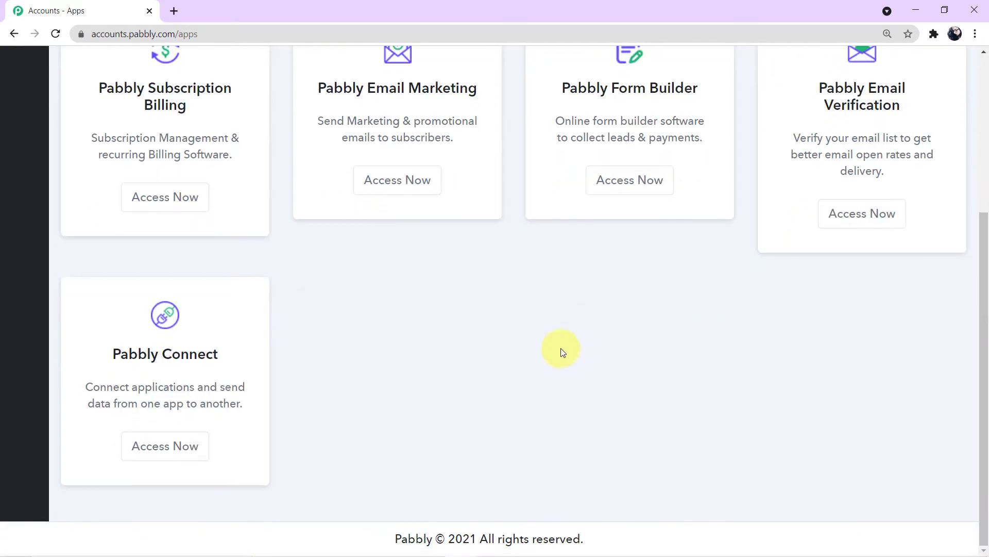
{"action": "left_click", "coordinate": [168, 446]}
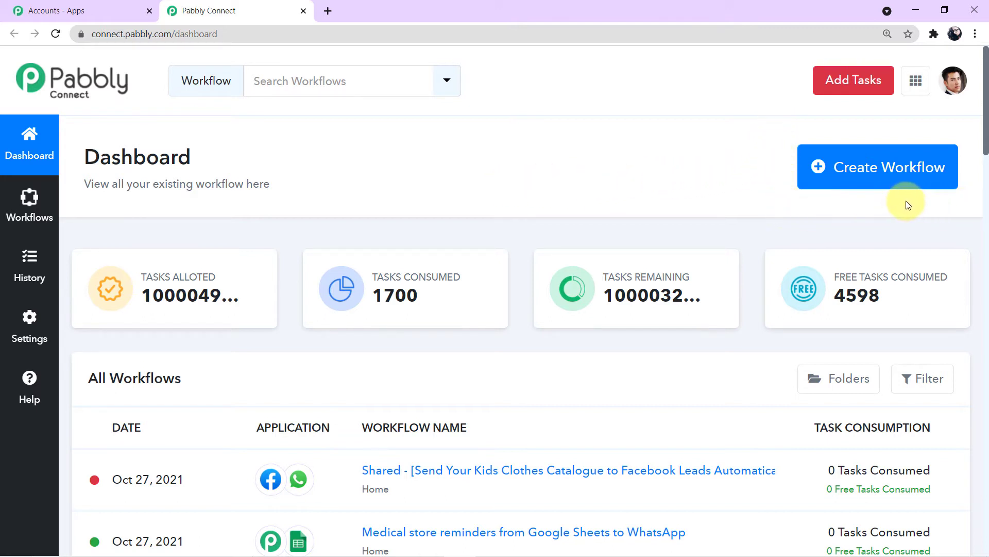
{"action": "left_click", "coordinate": [873, 174]}
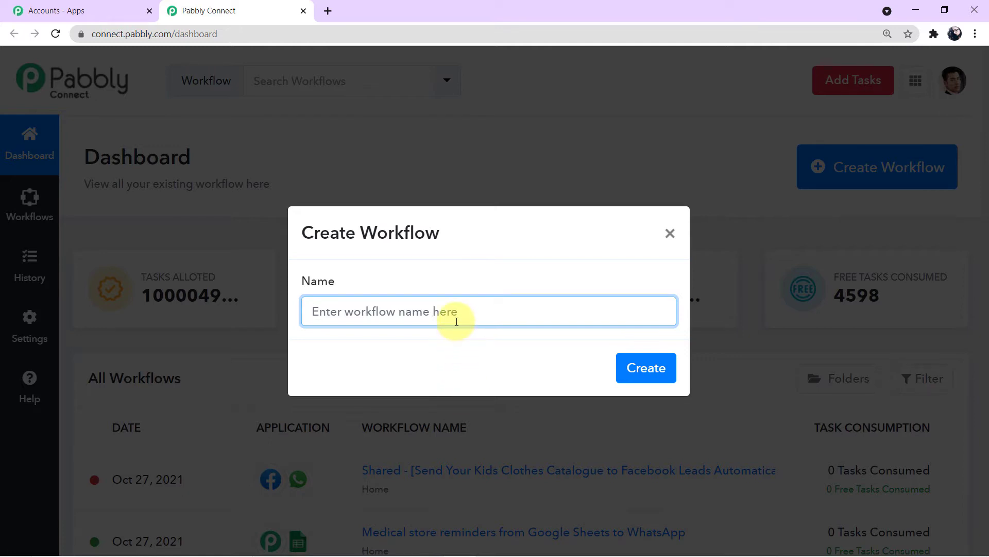
Step: Name the new workflow 'Facebook to WhatsApp' and create it
{"action": "type", "text": "Facebook to"}
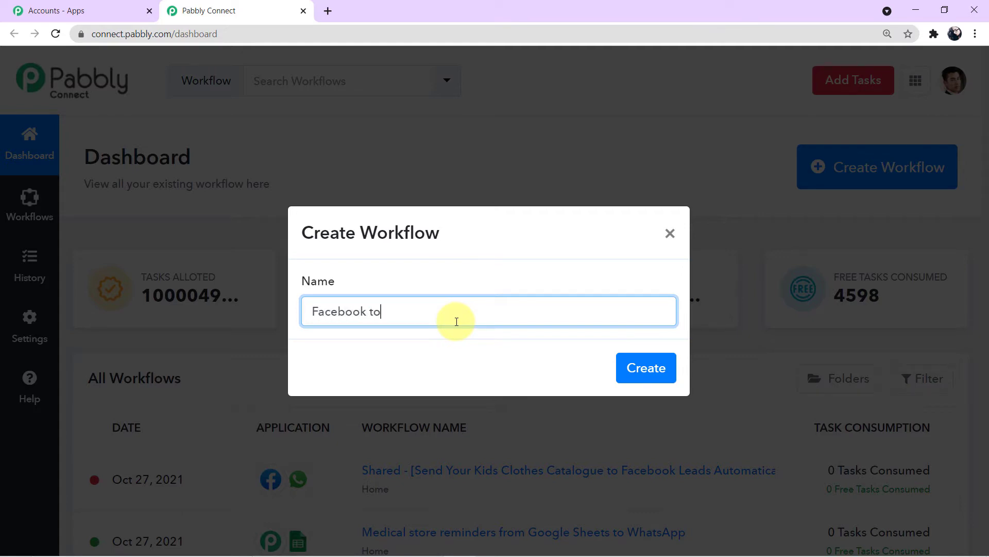
{"action": "type", "text": " WhatsApp"}
{"action": "left_click", "coordinate": [643, 375]}
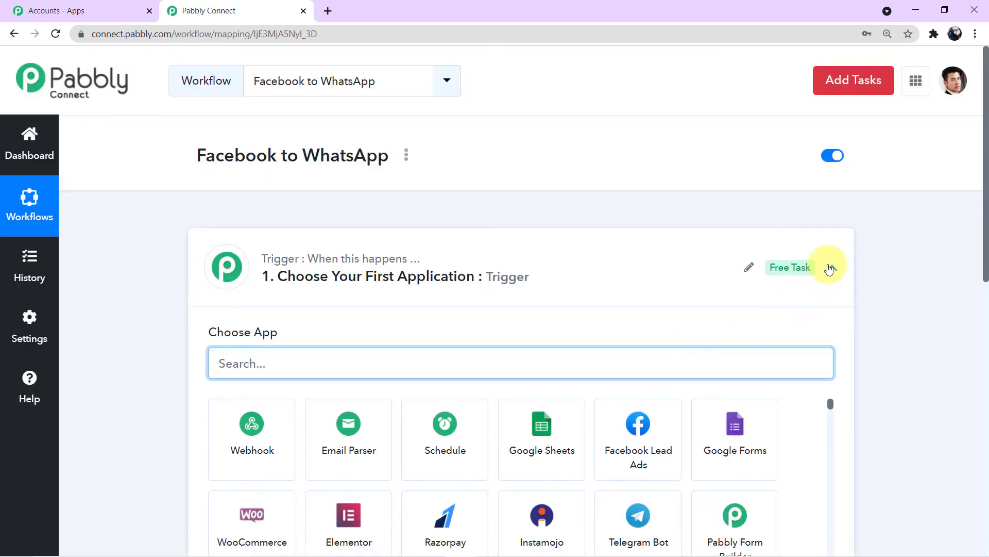
{"action": "left_click", "coordinate": [830, 267]}
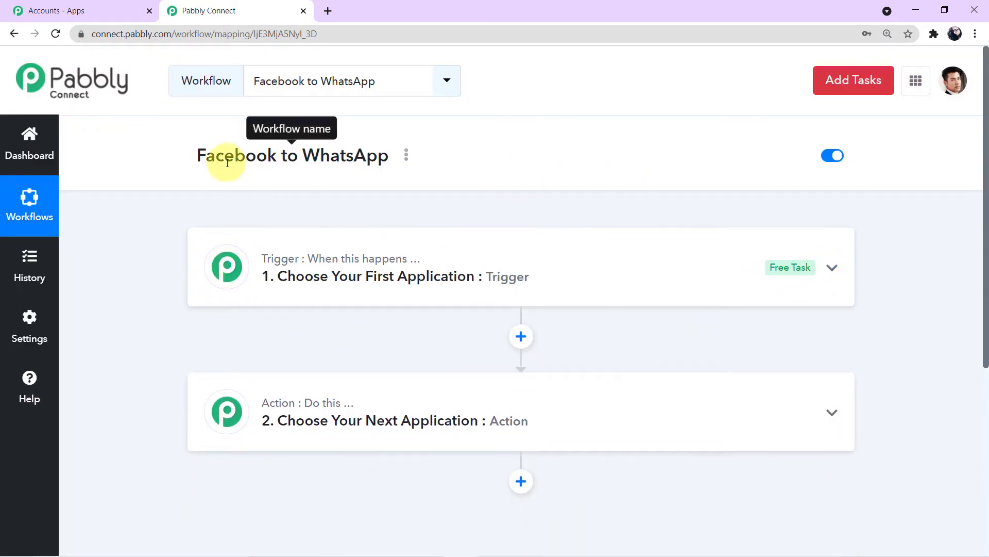
Step: Highlight the workflow title 'Facebook to WhatsApp' to point it out
{"action": "left_click_drag", "start_coordinate": [193, 158], "coordinate": [438, 173]}
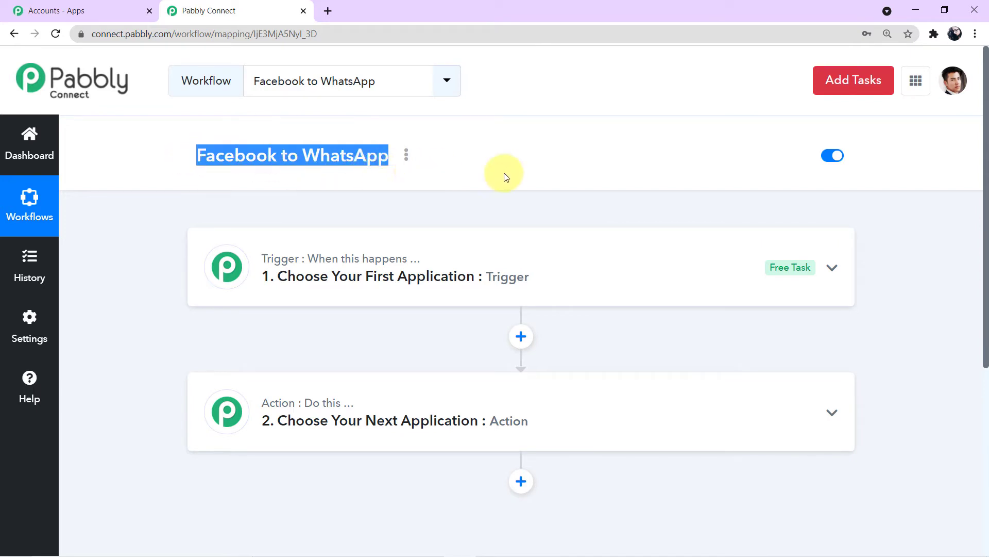
{"action": "left_click", "coordinate": [537, 177]}
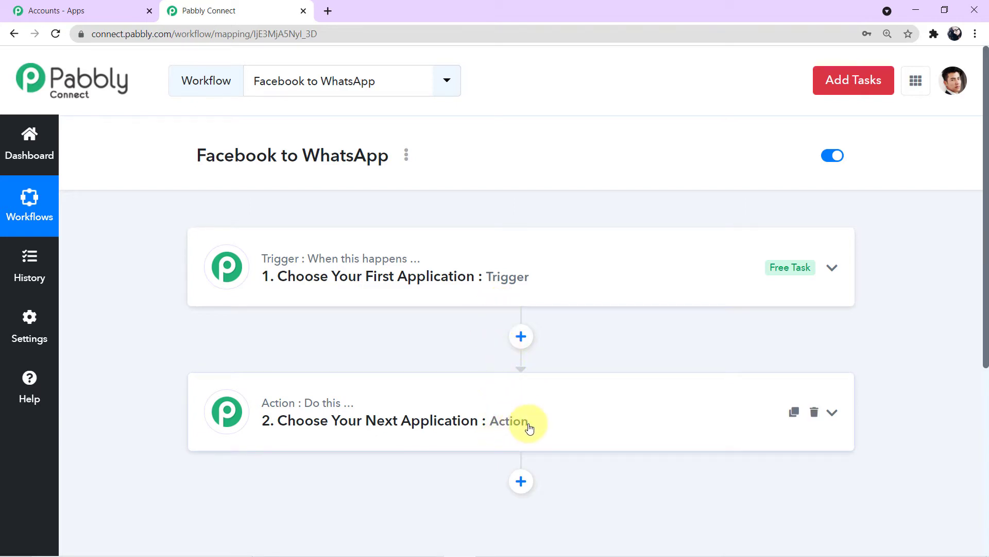
Step: Choose Facebook Lead Ads as the trigger app with the New Lead event
{"action": "left_click", "coordinate": [581, 293]}
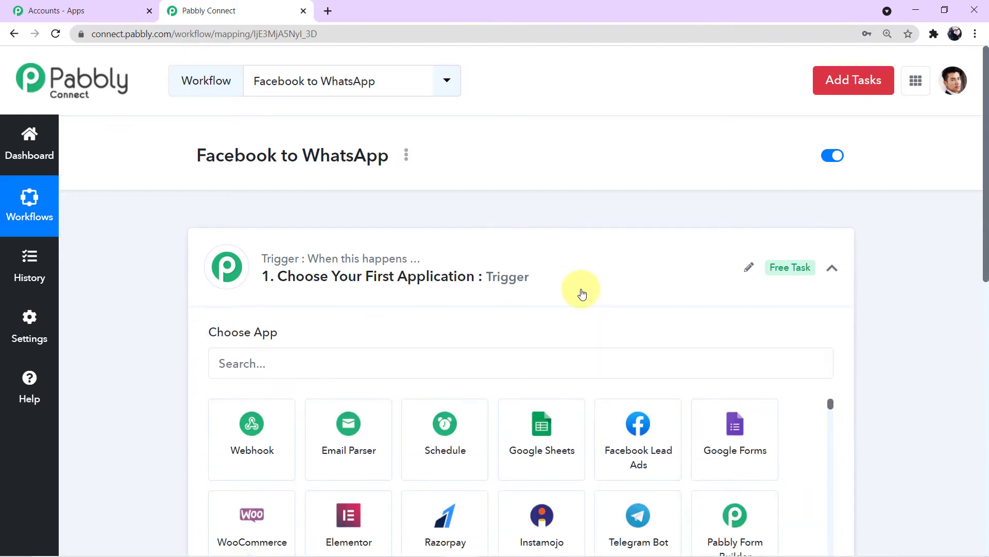
{"action": "left_click", "coordinate": [438, 362]}
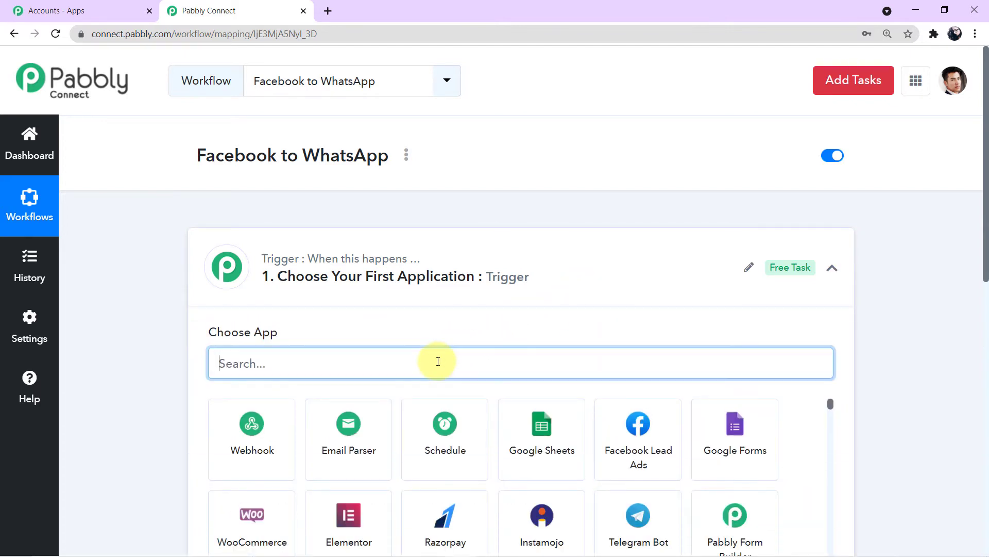
{"action": "type", "text": "face"}
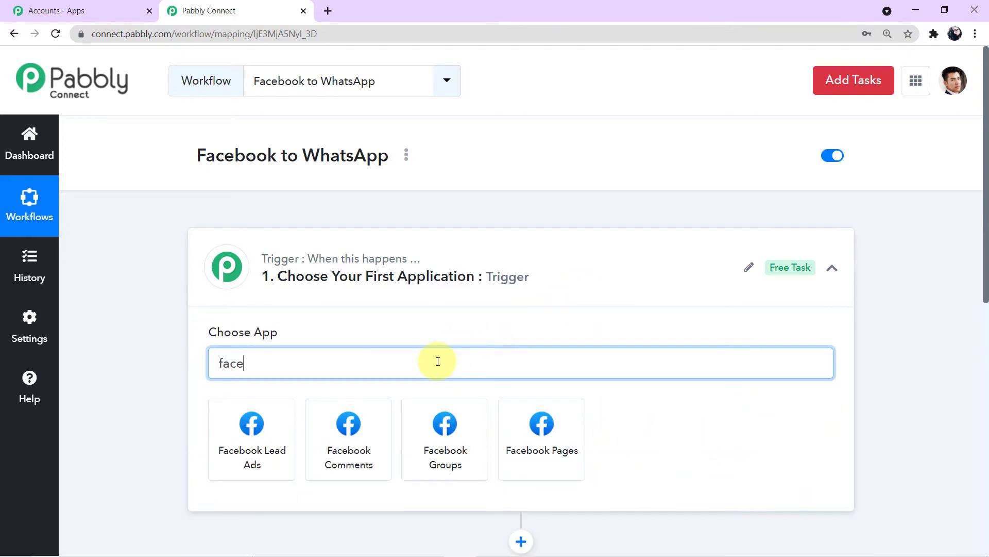
{"action": "type", "text": "book lead"}
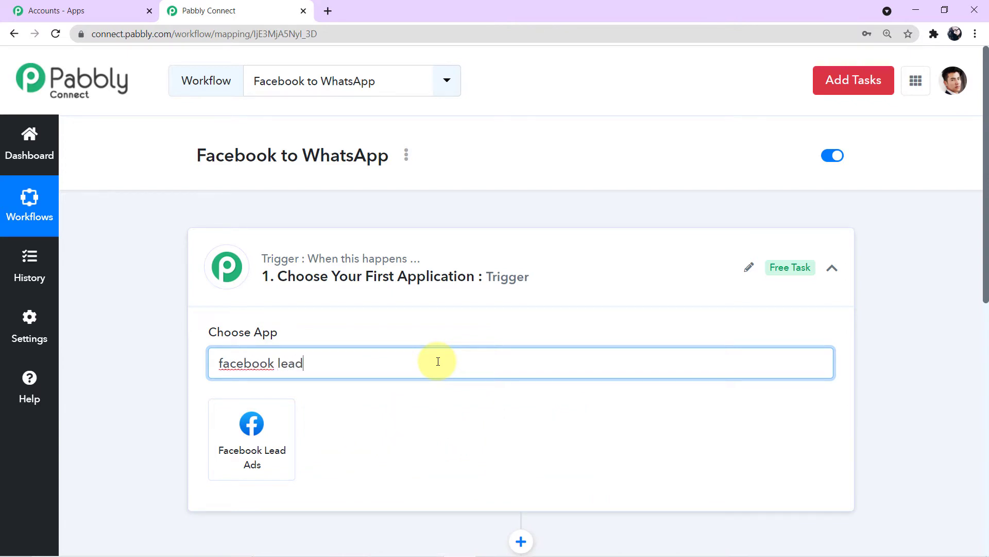
{"action": "left_click", "coordinate": [226, 447]}
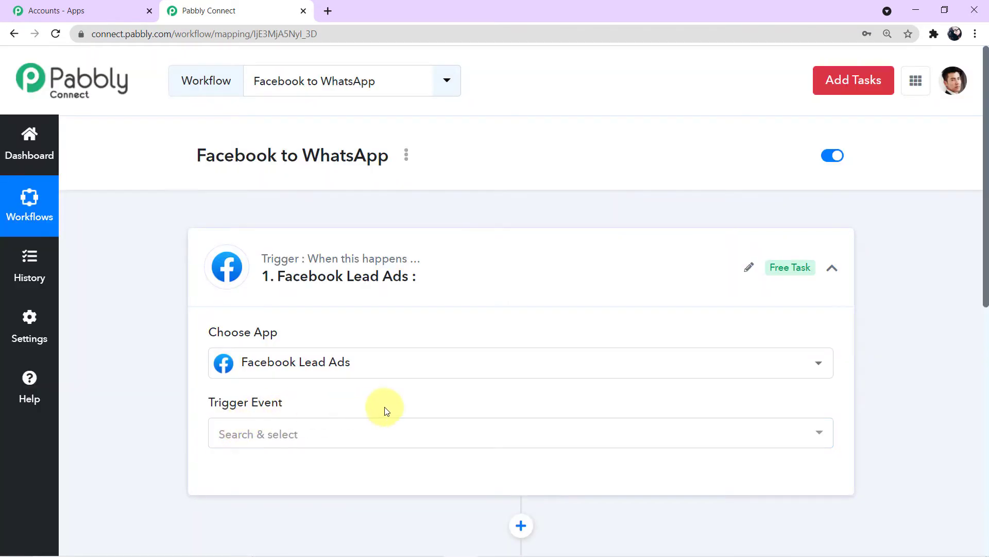
{"action": "left_click", "coordinate": [816, 434]}
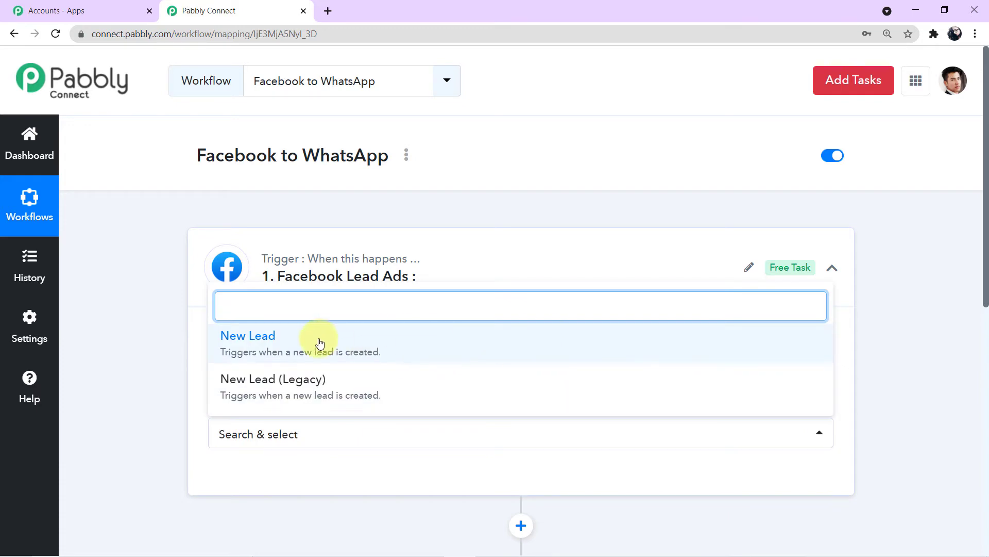
{"action": "left_click", "coordinate": [345, 345]}
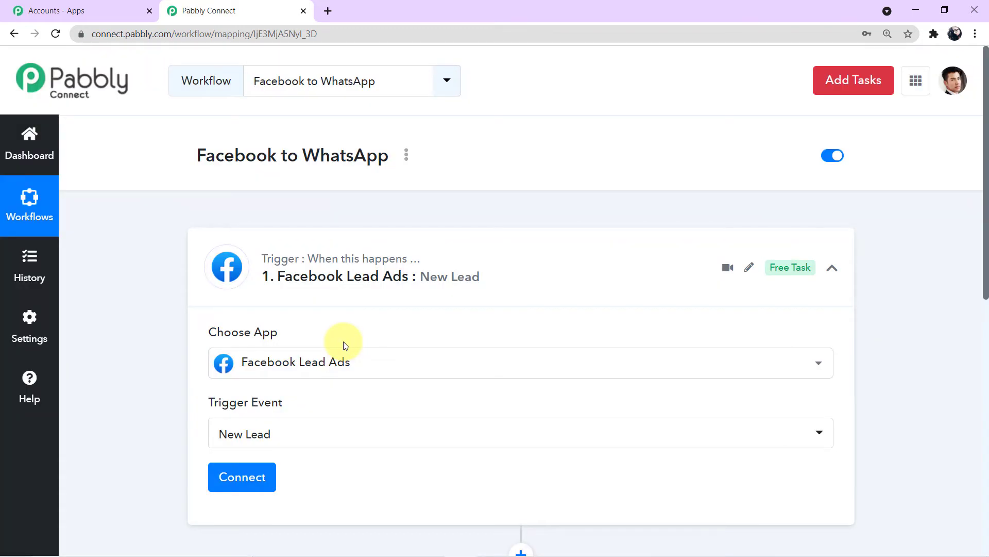
{"action": "scroll", "coordinate": [309, 346], "scroll_direction": "down", "scroll_amount": 3}
Step: Add and authorize a new Facebook Lead Ads connection for the trigger
{"action": "left_click", "coordinate": [242, 349]}
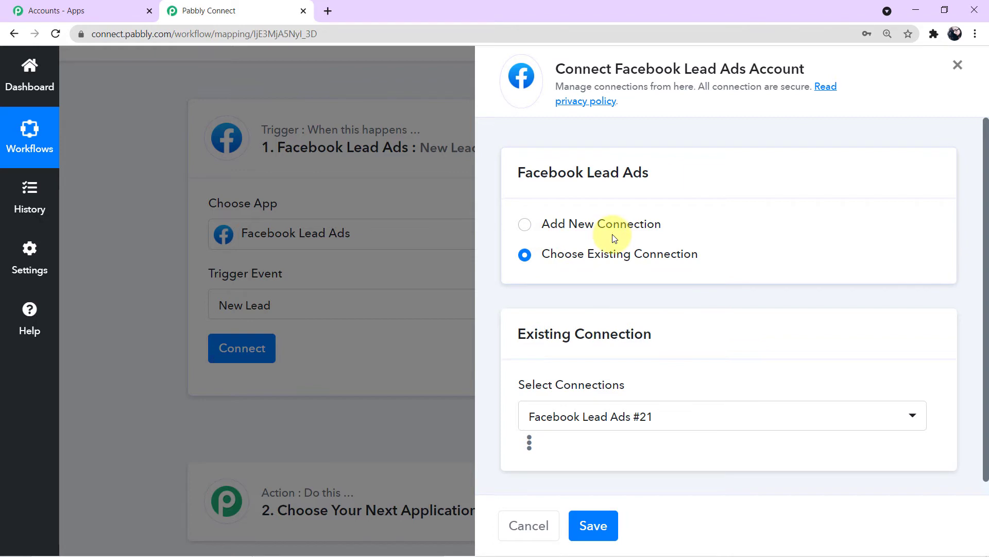
{"action": "left_click", "coordinate": [524, 224]}
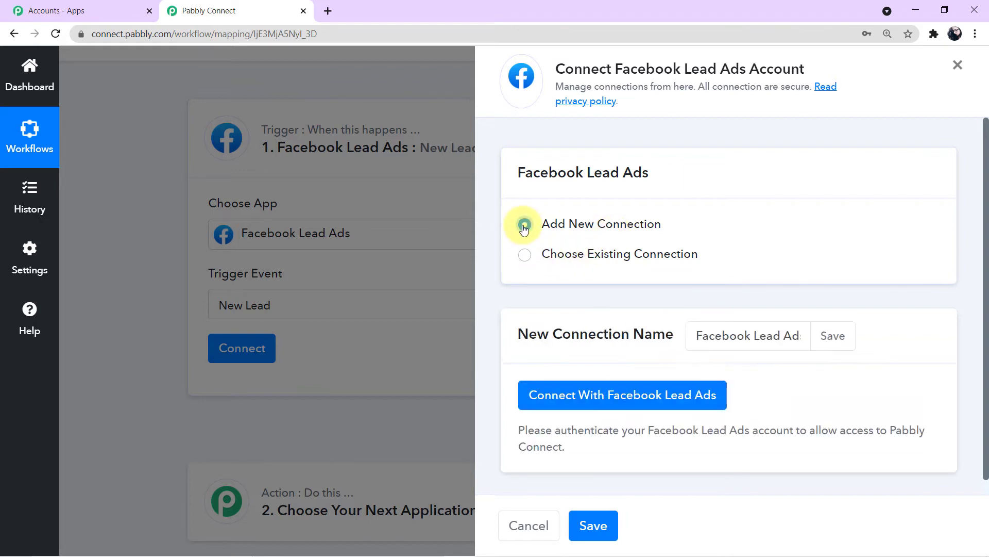
{"action": "left_click", "coordinate": [632, 396]}
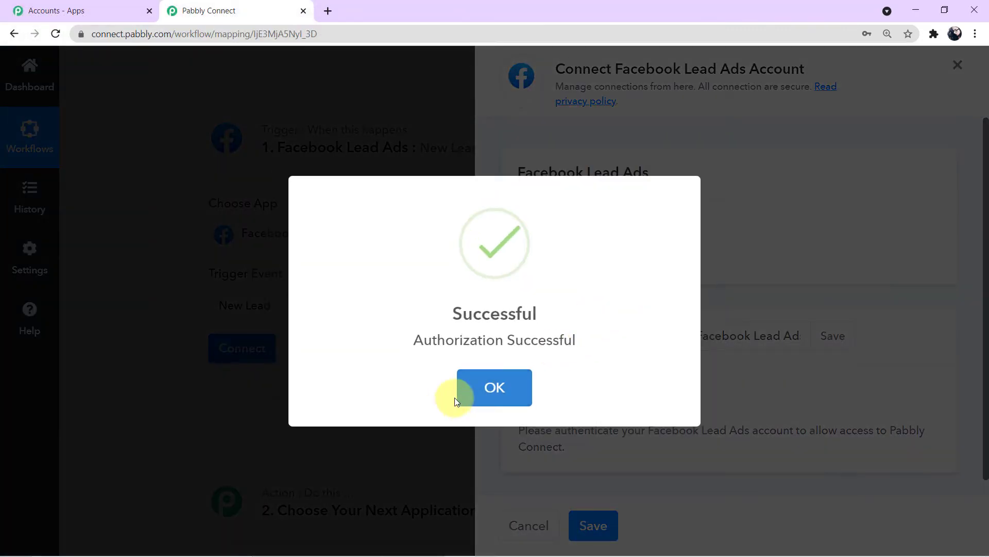
{"action": "left_click", "coordinate": [487, 391]}
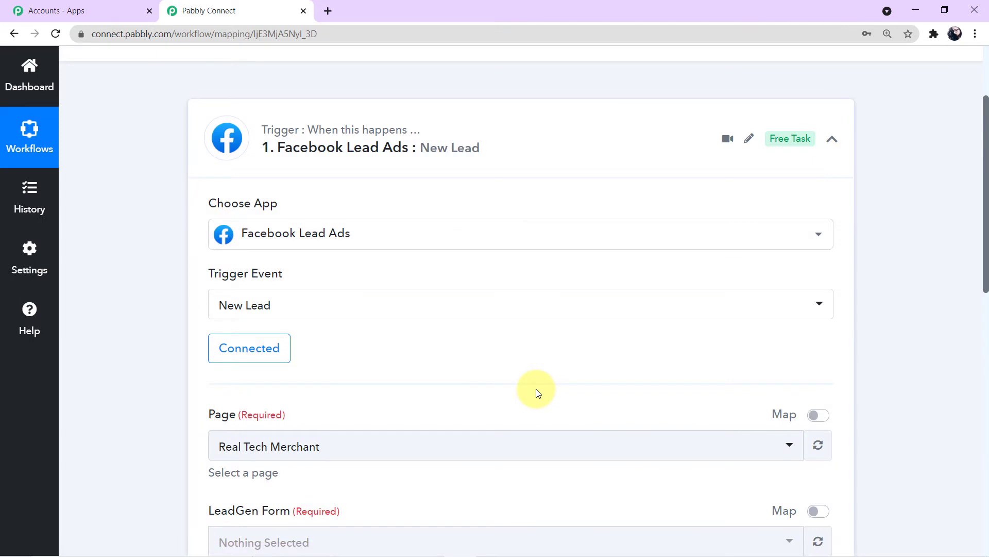
{"action": "scroll", "coordinate": [536, 392], "scroll_direction": "down", "scroll_amount": 2}
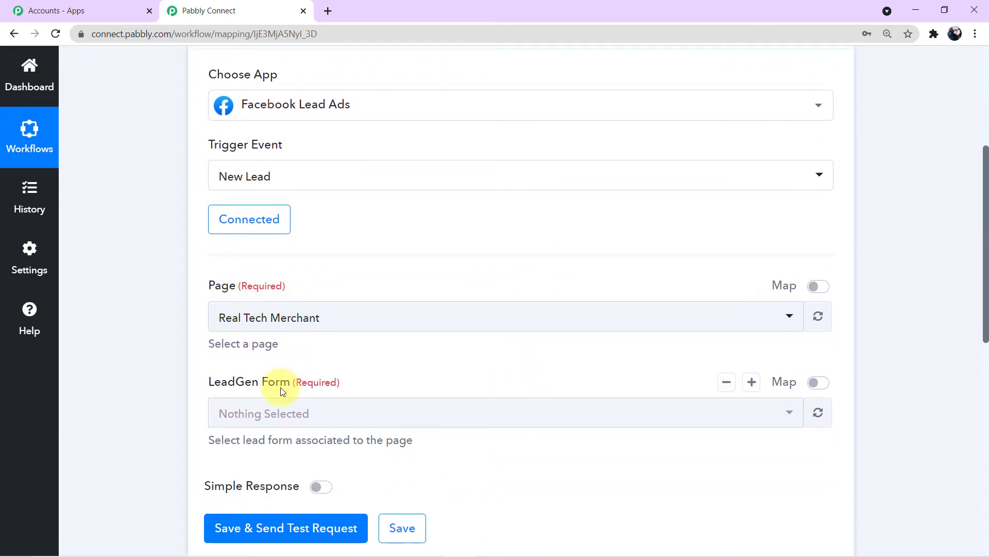
{"action": "left_click", "coordinate": [785, 316]}
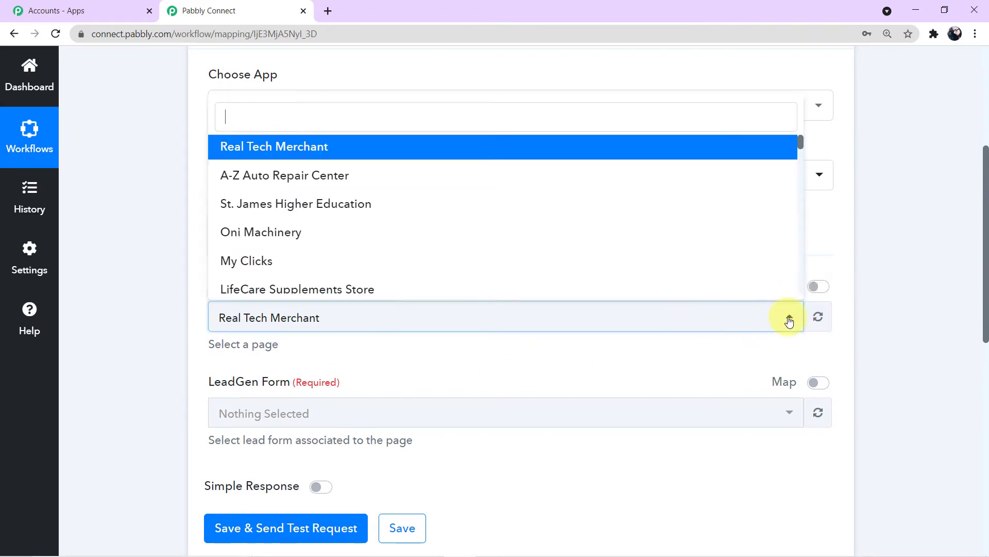
{"action": "scroll", "coordinate": [512, 232], "scroll_direction": "down", "scroll_amount": 4}
{"action": "scroll", "coordinate": [514, 234], "scroll_direction": "down", "scroll_amount": 3}
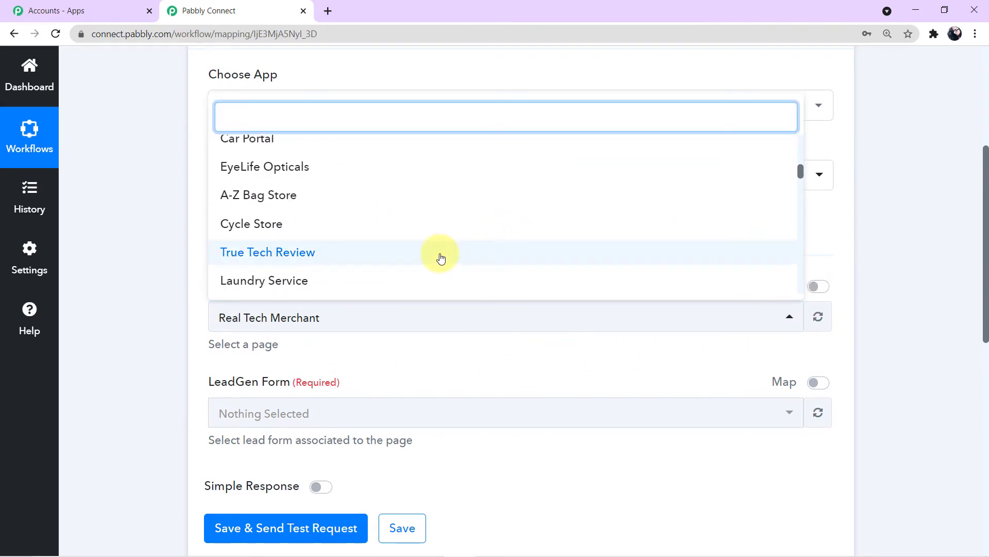
{"action": "scroll", "coordinate": [418, 259], "scroll_direction": "down", "scroll_amount": 3}
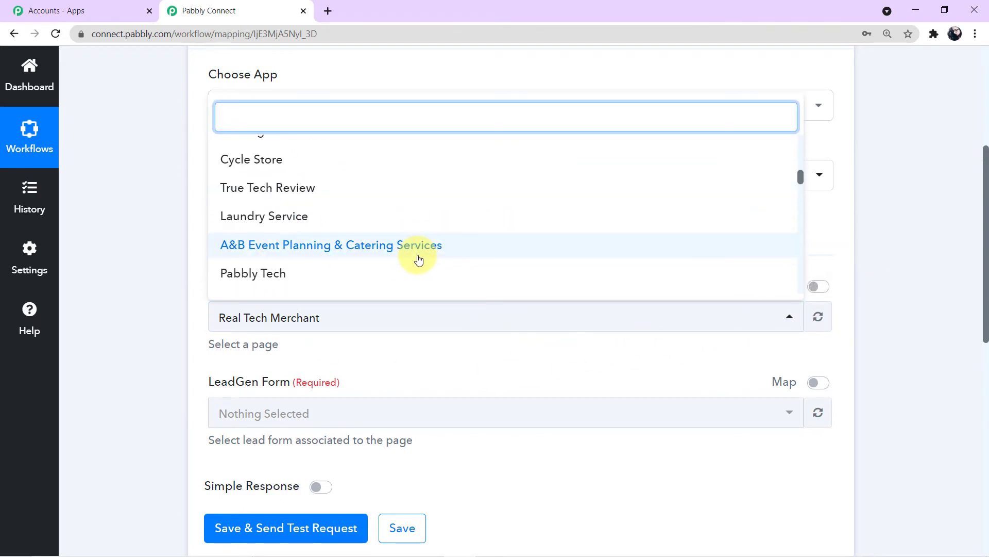
{"action": "scroll", "coordinate": [276, 250], "scroll_direction": "up", "scroll_amount": 2}
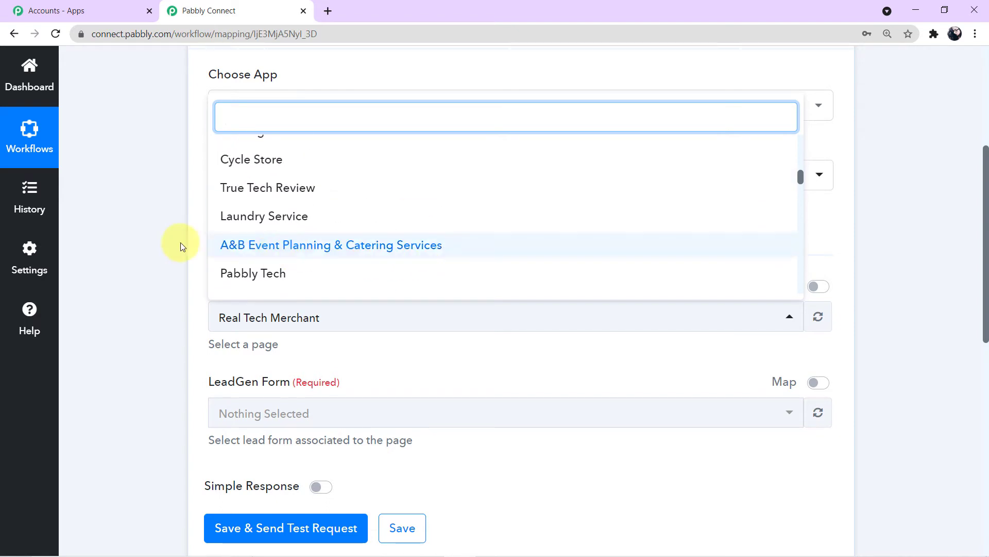
{"action": "left_click", "coordinate": [120, 246]}
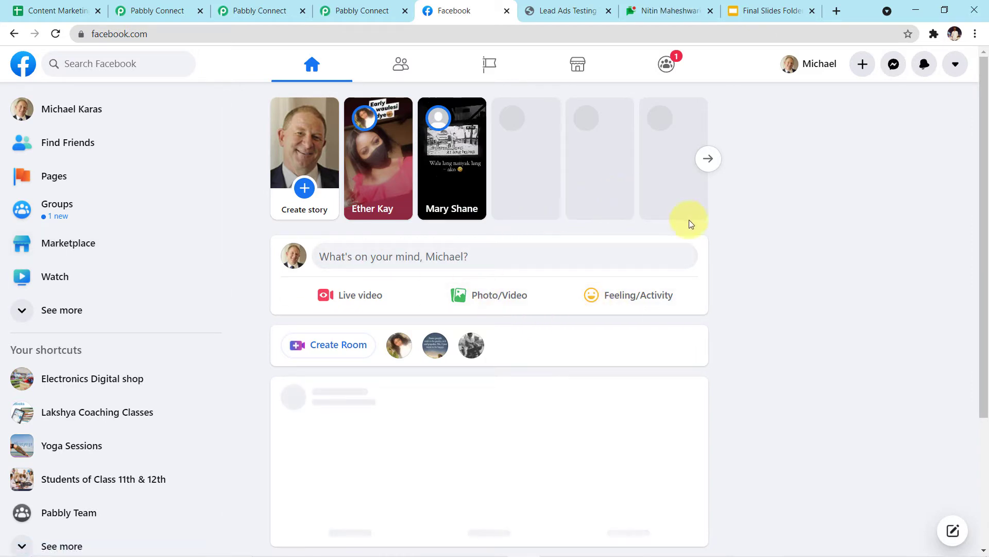
Step: Find Car Portal in Facebook's Pages you manage list and open it
{"action": "scroll", "coordinate": [703, 258], "scroll_direction": "down", "scroll_amount": 2}
{"action": "scroll", "coordinate": [703, 260], "scroll_direction": "up", "scroll_amount": 3}
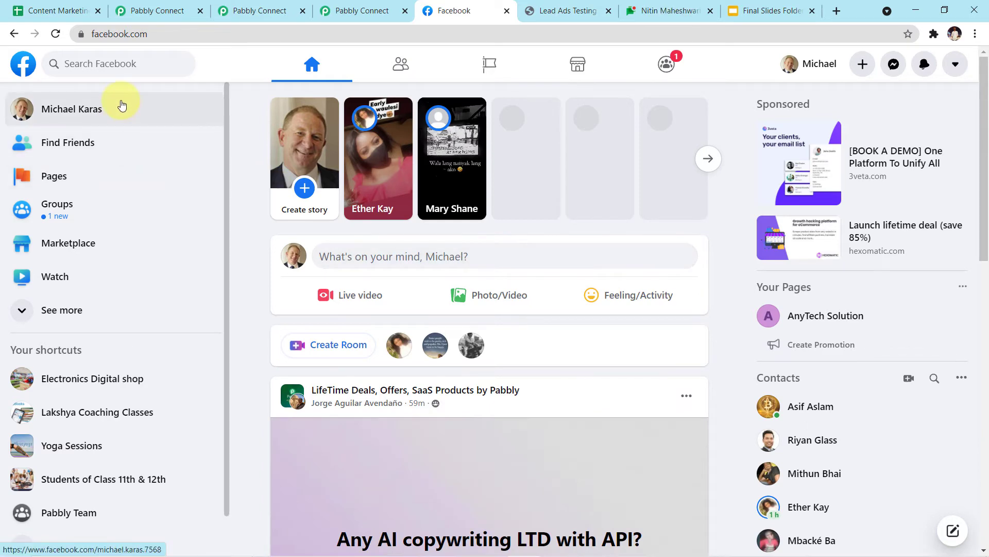
{"action": "left_click", "coordinate": [97, 176]}
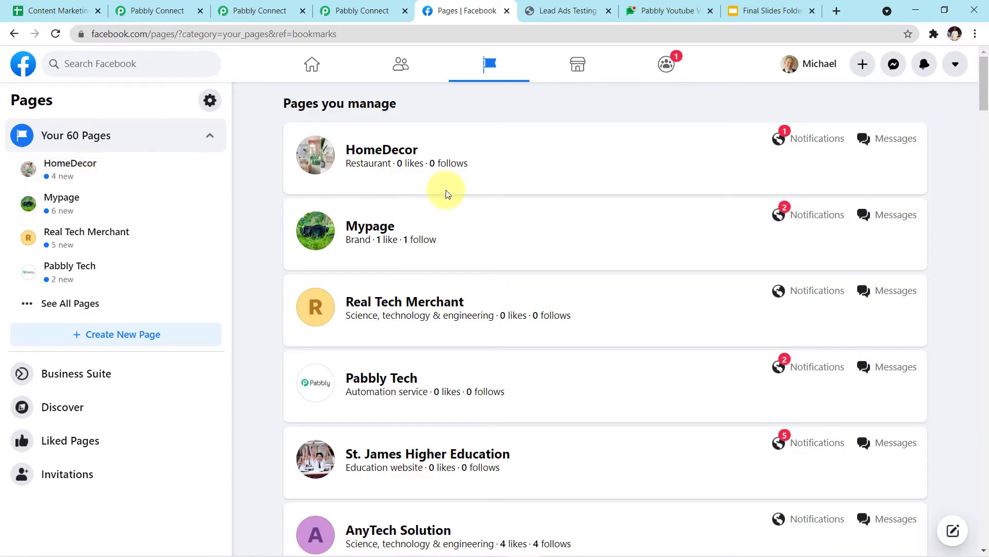
{"action": "scroll", "coordinate": [444, 189], "scroll_direction": "down", "scroll_amount": 5}
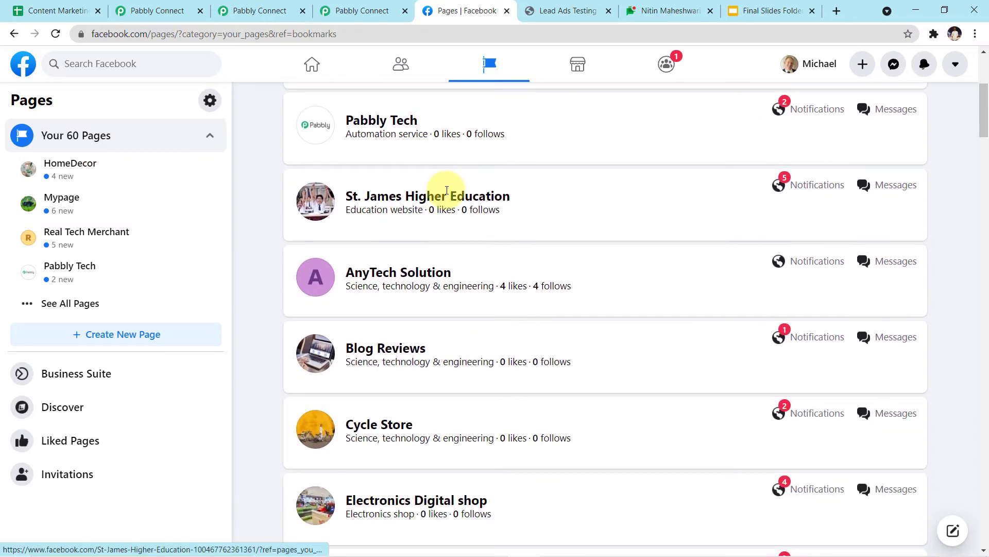
{"action": "scroll", "coordinate": [447, 190], "scroll_direction": "down", "scroll_amount": 1}
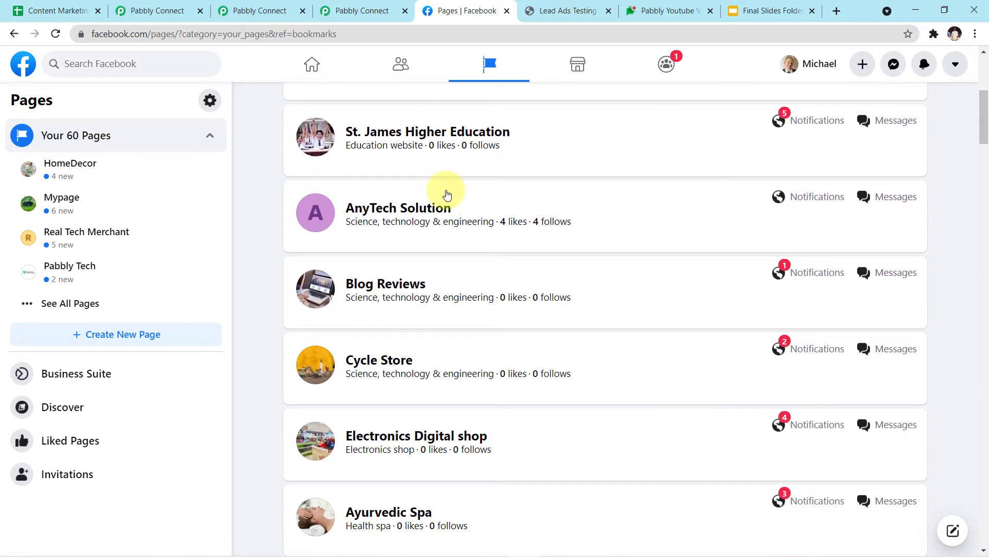
{"action": "scroll", "coordinate": [448, 193], "scroll_direction": "down", "scroll_amount": 1}
{"action": "scroll", "coordinate": [448, 194], "scroll_direction": "down", "scroll_amount": 6}
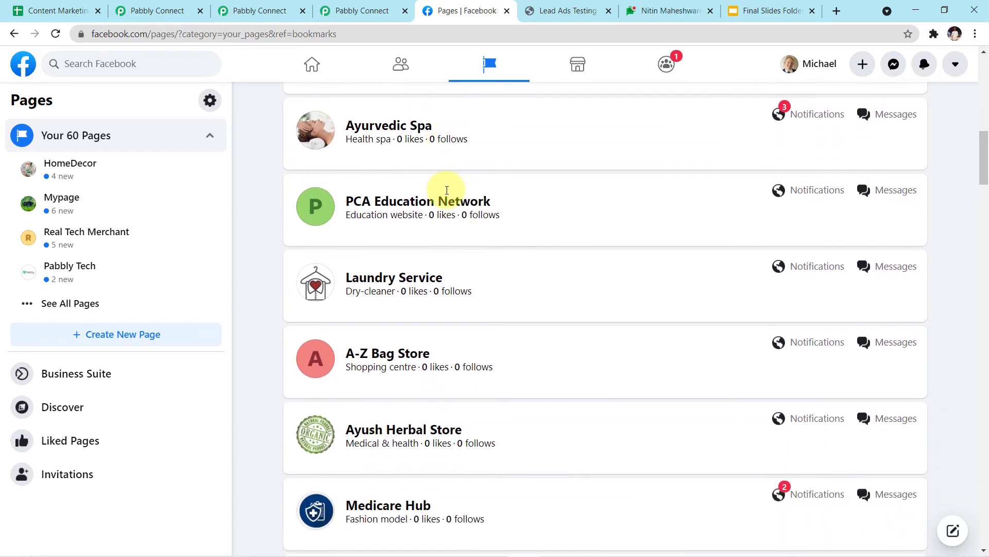
{"action": "scroll", "coordinate": [447, 190], "scroll_direction": "down", "scroll_amount": 7}
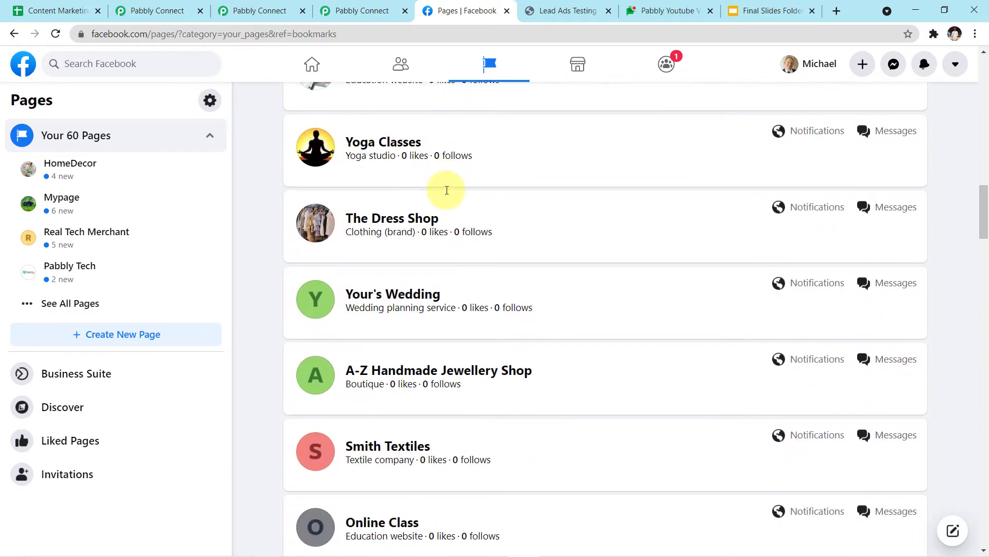
{"action": "scroll", "coordinate": [447, 189], "scroll_direction": "down", "scroll_amount": 6}
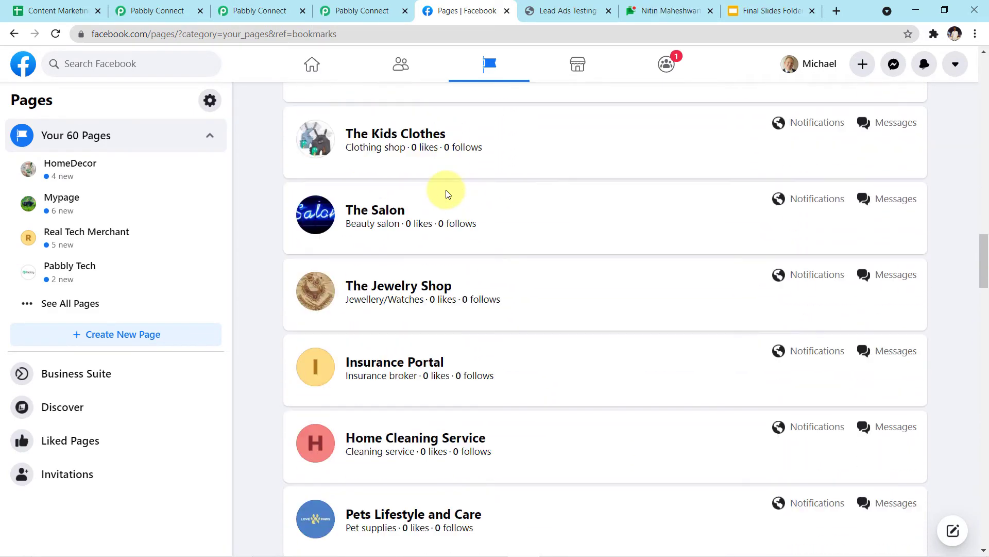
{"action": "scroll", "coordinate": [446, 190], "scroll_direction": "down", "scroll_amount": 4}
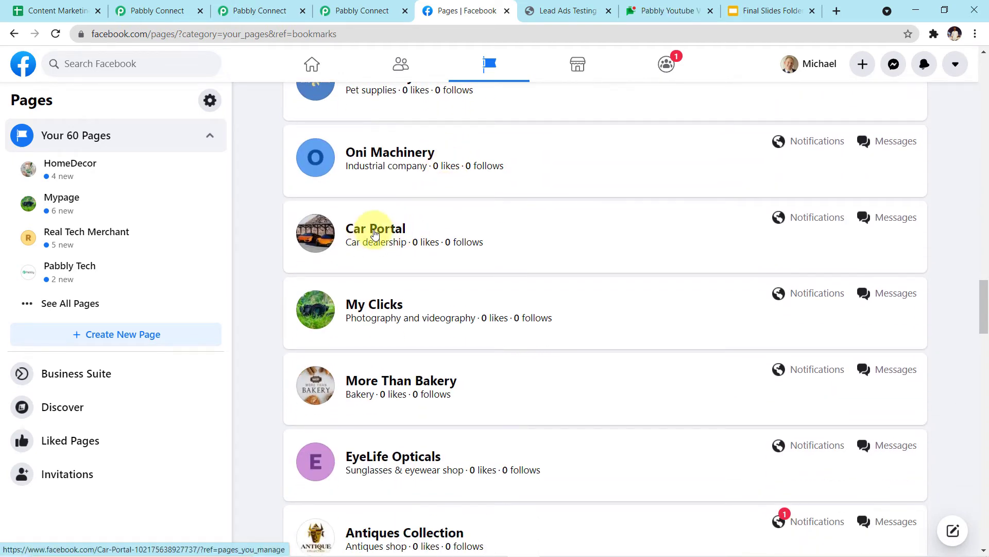
{"action": "left_click", "coordinate": [374, 233]}
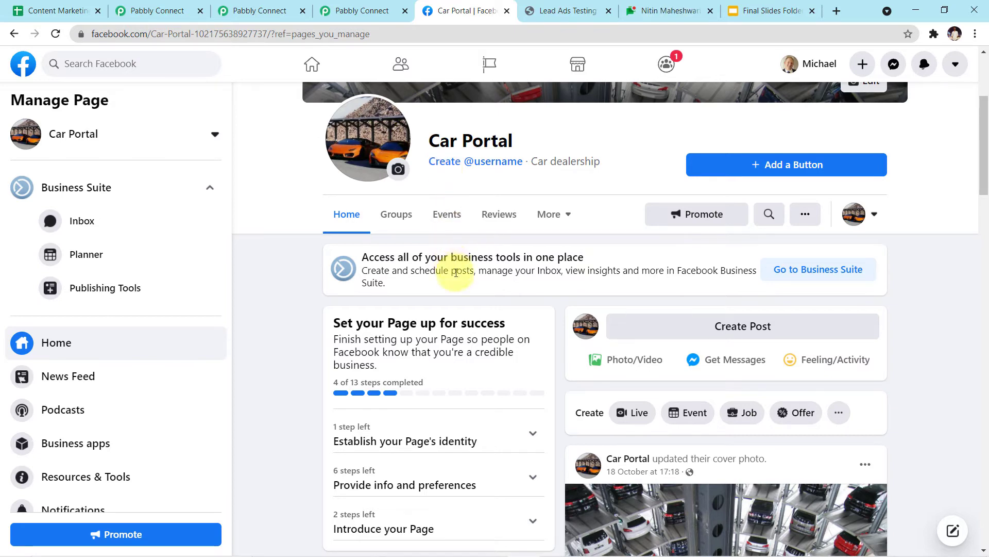
{"action": "key", "text": "alt+Tab"}
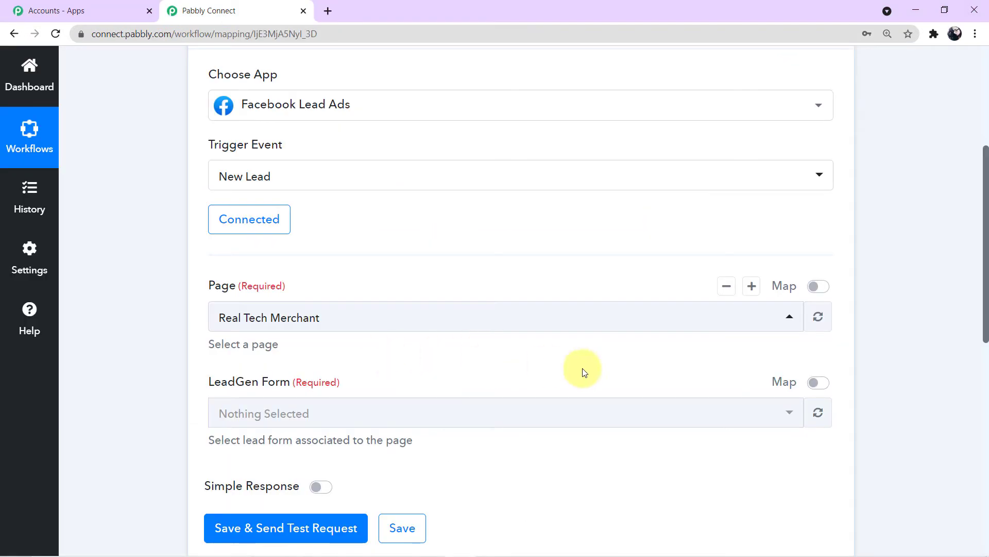
Step: Set the trigger's Page to Car Portal and save the trigger settings
{"action": "left_click", "coordinate": [802, 320]}
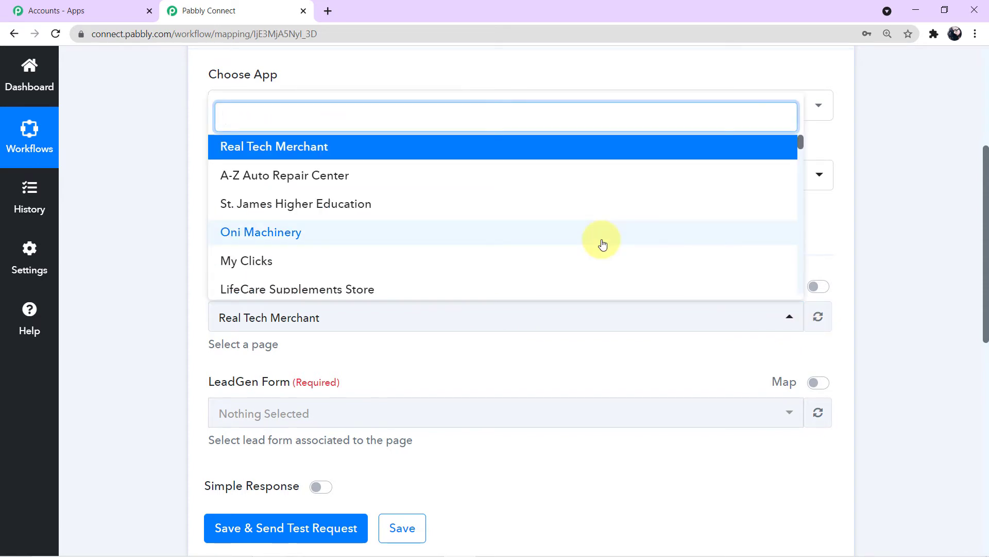
{"action": "type", "text": "car"}
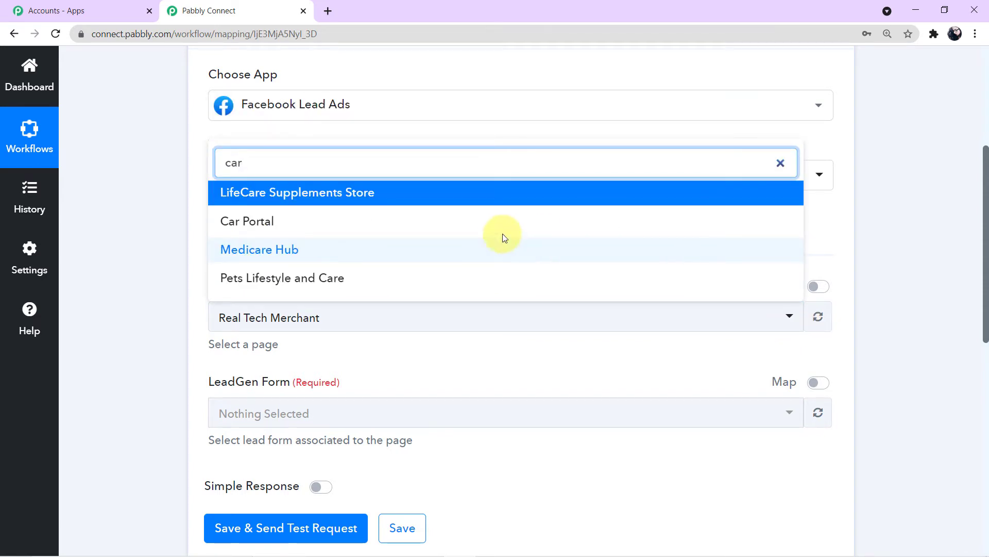
{"action": "left_click", "coordinate": [304, 223]}
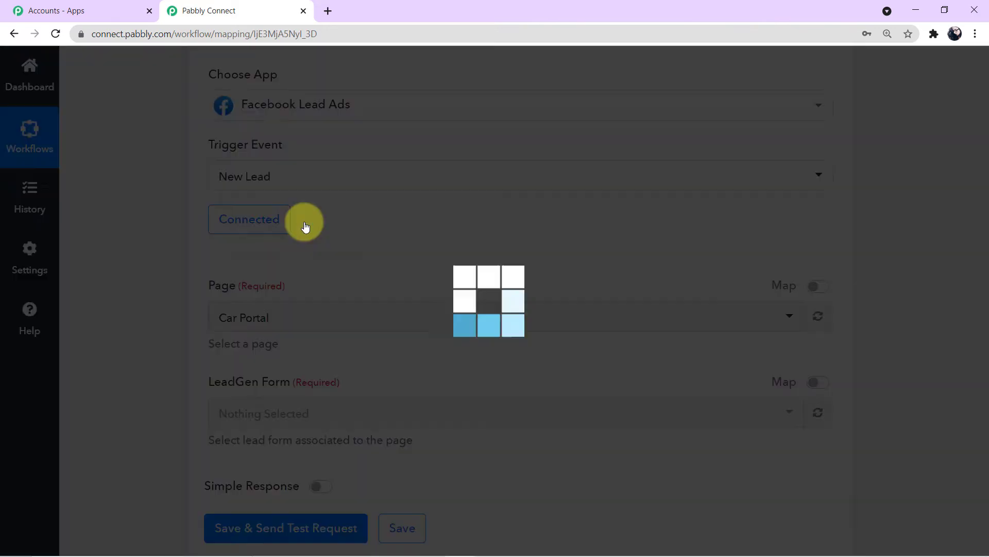
{"action": "scroll", "coordinate": [382, 245], "scroll_direction": "down", "scroll_amount": 2}
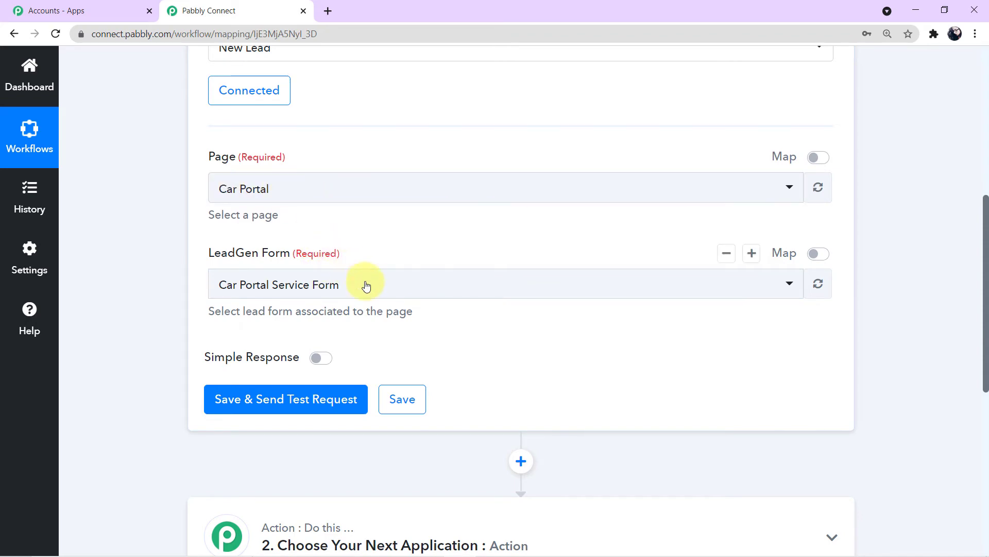
{"action": "left_click", "coordinate": [401, 399]}
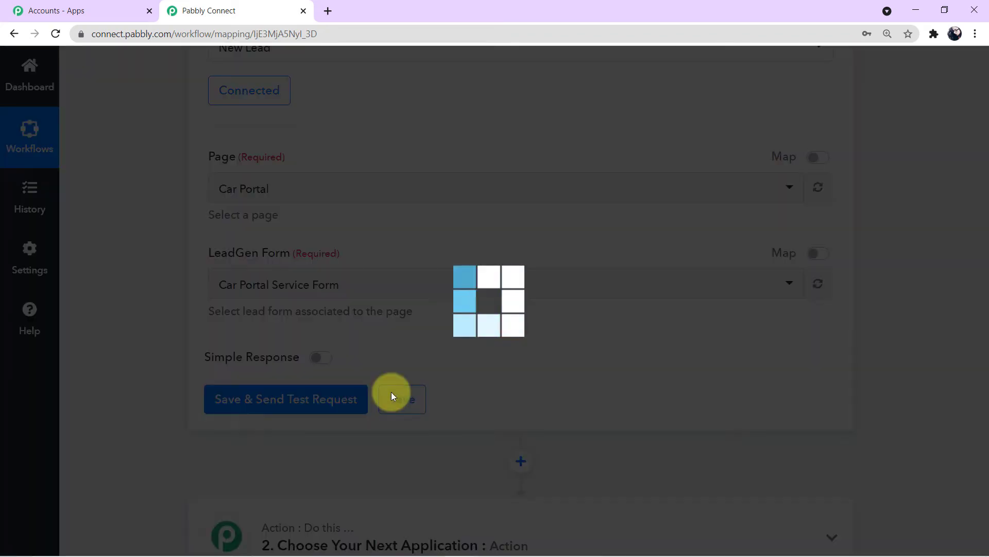
{"action": "left_click", "coordinate": [477, 387]}
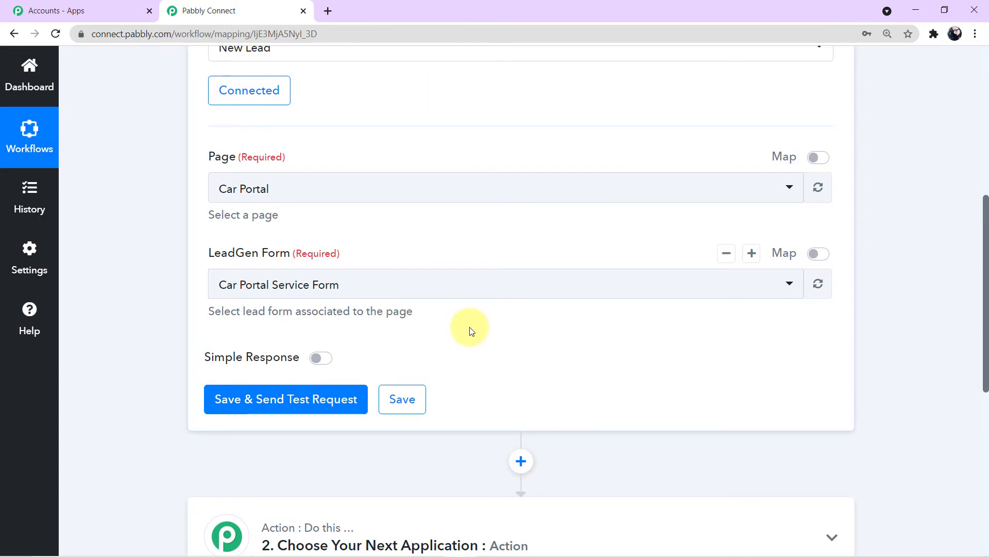
{"action": "key", "text": "alt+Tab"}
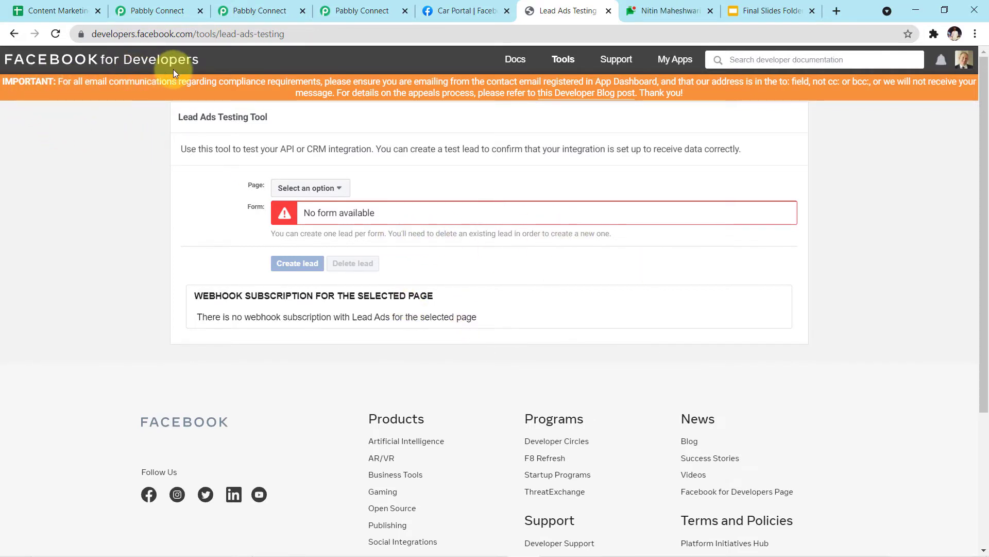
Step: Preview the Car Portal page's lead form and clear its sample name, phone and email
{"action": "left_click", "coordinate": [327, 189]}
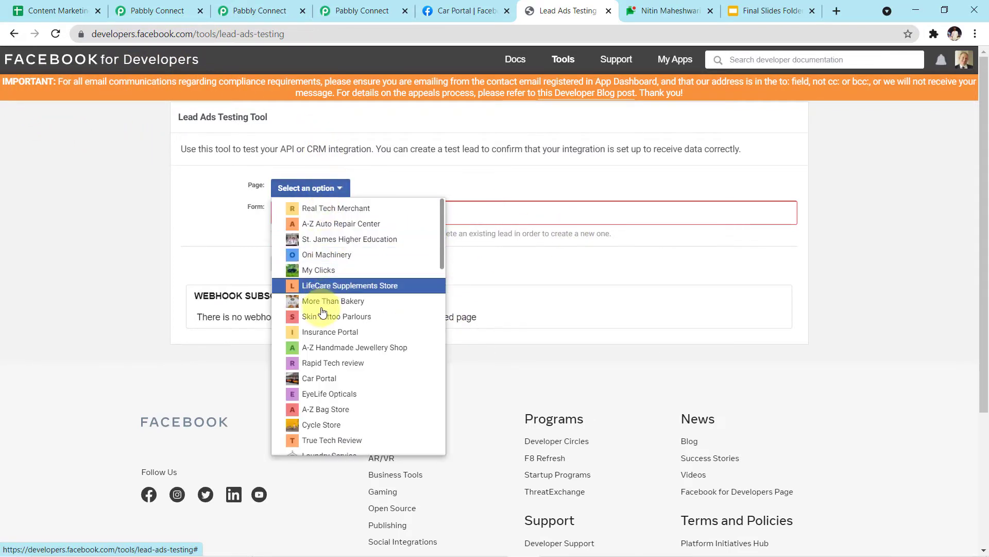
{"action": "left_click", "coordinate": [326, 383]}
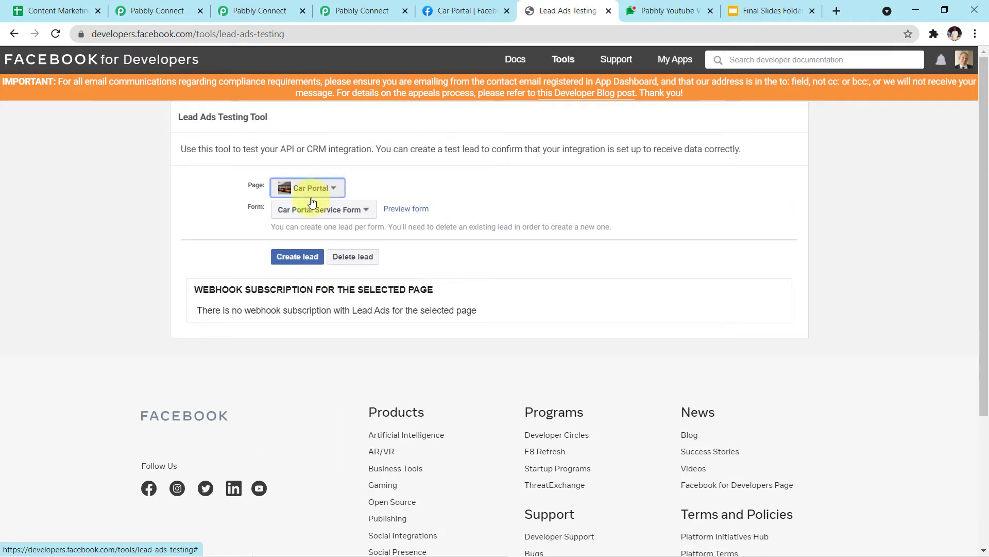
{"action": "left_click", "coordinate": [413, 210]}
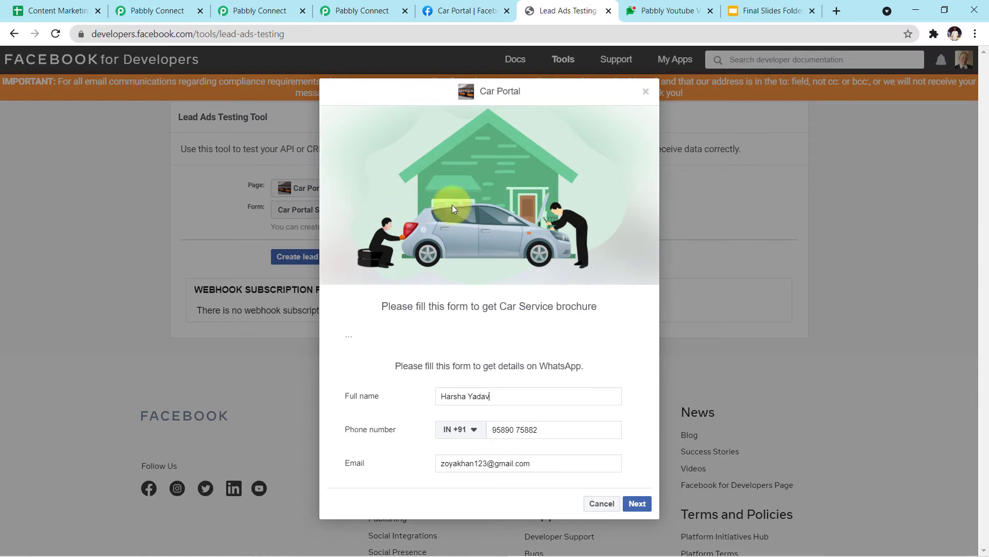
{"action": "left_click_drag", "start_coordinate": [514, 400], "coordinate": [351, 382]}
{"action": "key", "text": "BackSpace"}
{"action": "left_click_drag", "start_coordinate": [552, 430], "coordinate": [439, 418]}
{"action": "key", "text": "BackSpace"}
{"action": "left_click_drag", "start_coordinate": [539, 453], "coordinate": [354, 442]}
{"action": "key", "text": "BackSpace"}
Step: Enter a new lead's full name, phone number and email, then submit the test lead
{"action": "left_click", "coordinate": [537, 392]}
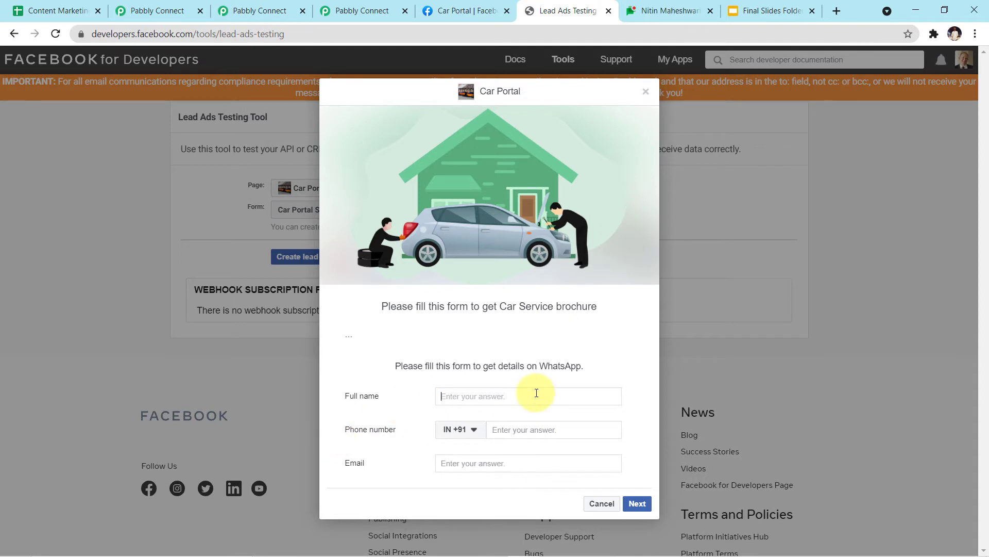
{"action": "type", "text": "Sam"}
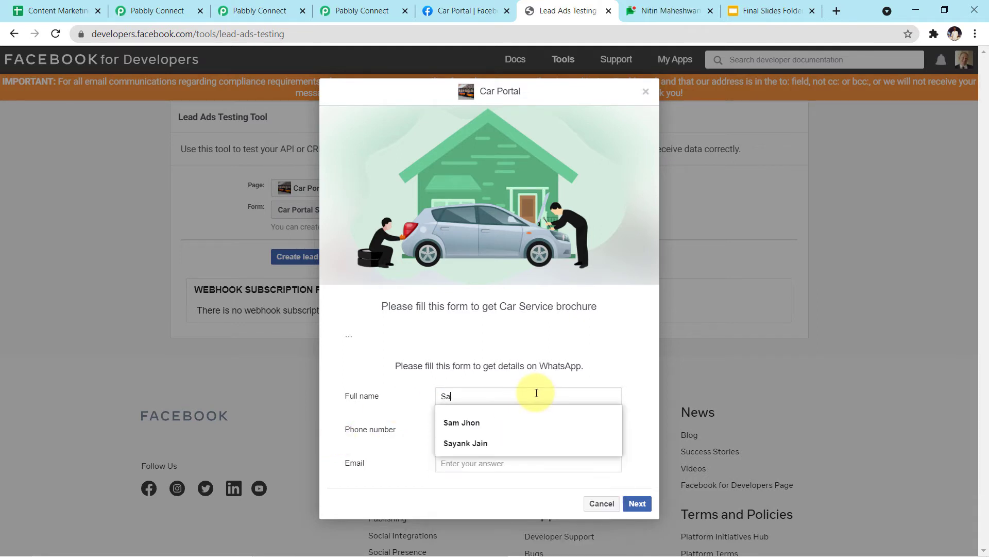
{"action": "left_click", "coordinate": [525, 420]}
{"action": "left_click", "coordinate": [522, 429]}
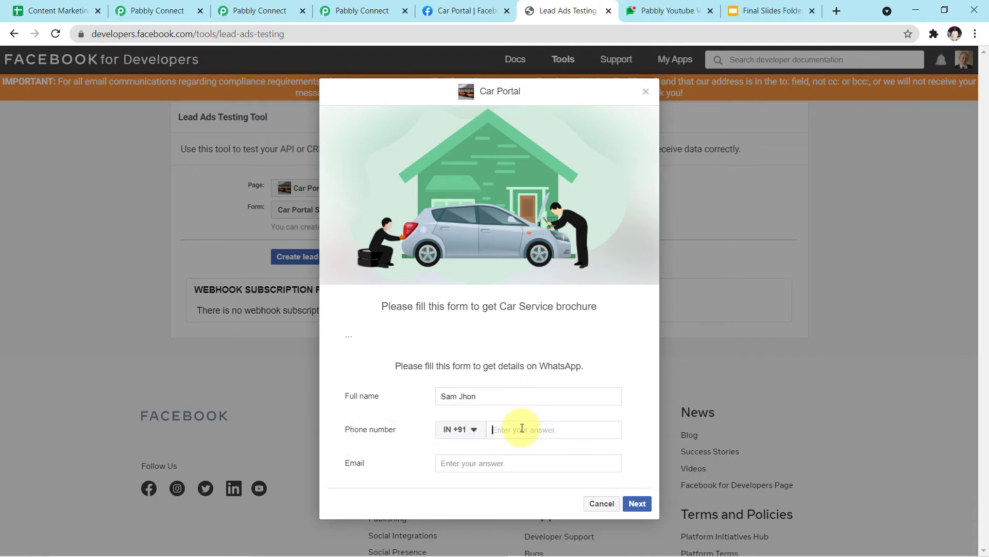
{"action": "left_click", "coordinate": [517, 462]}
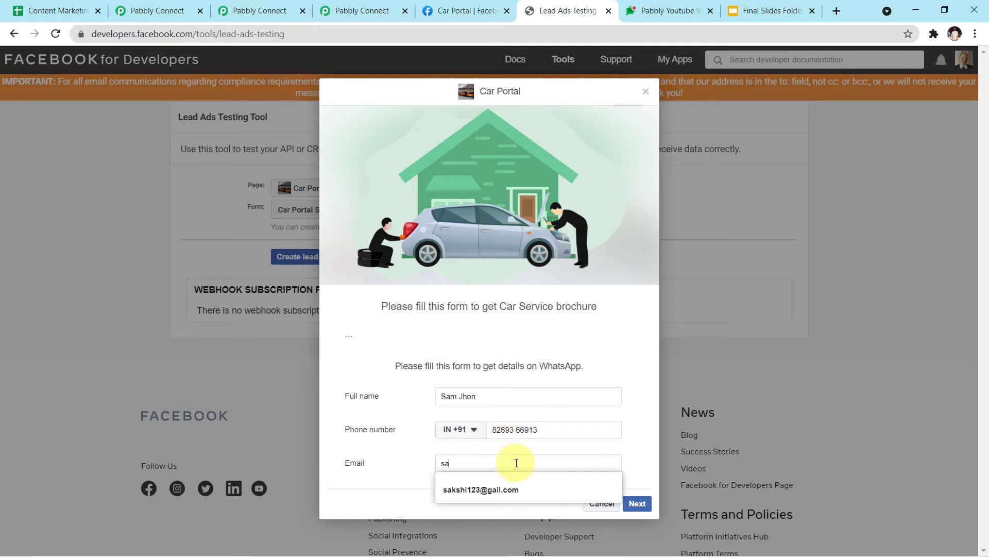
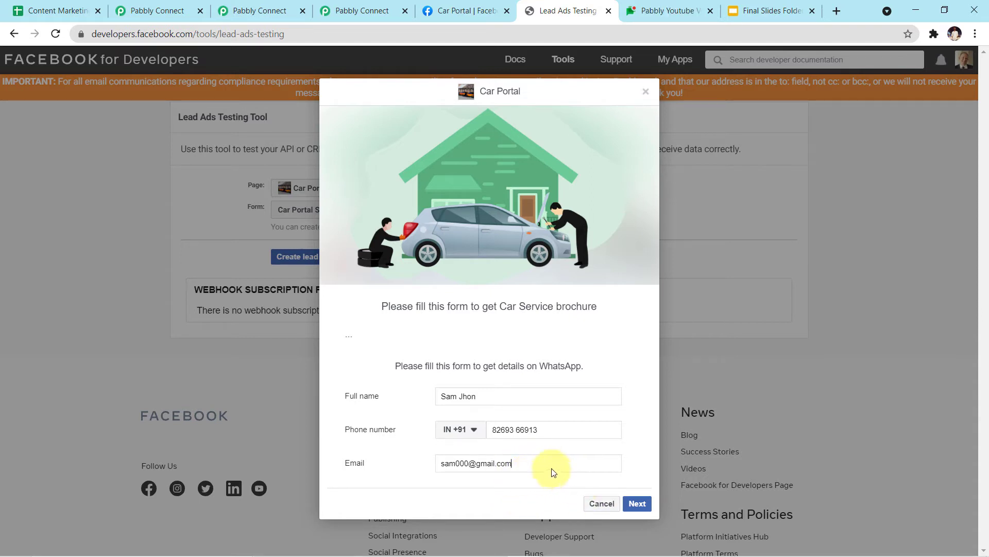
{"action": "left_click", "coordinate": [638, 503]}
{"action": "left_click", "coordinate": [634, 385]}
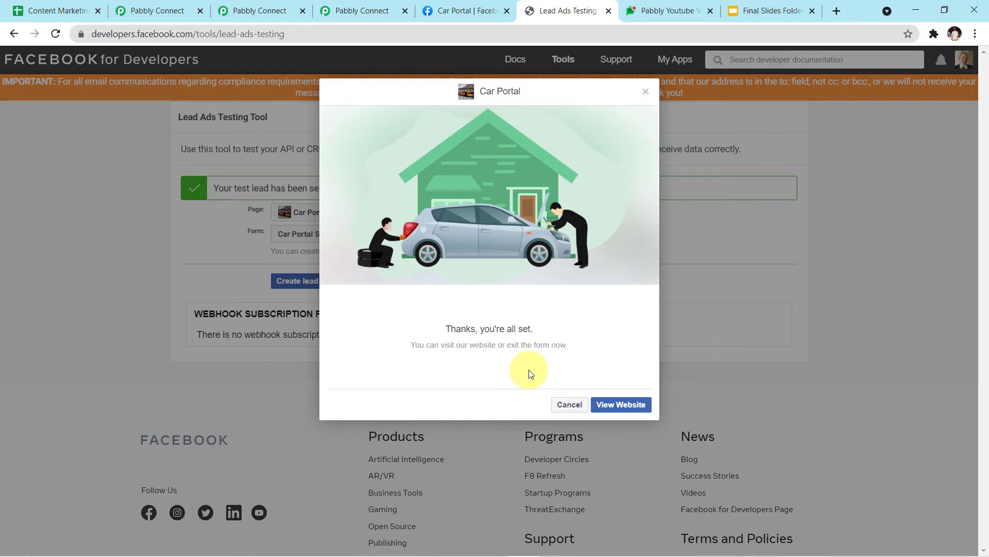
Step: Send a test request from the trigger to fetch the submitted lead
{"action": "key", "text": "alt+Tab"}
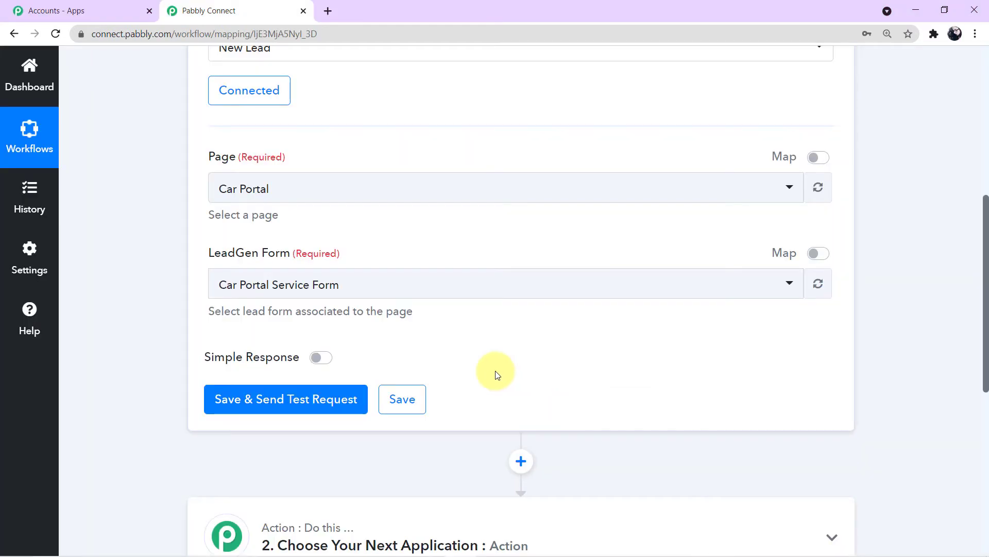
{"action": "left_click", "coordinate": [275, 405]}
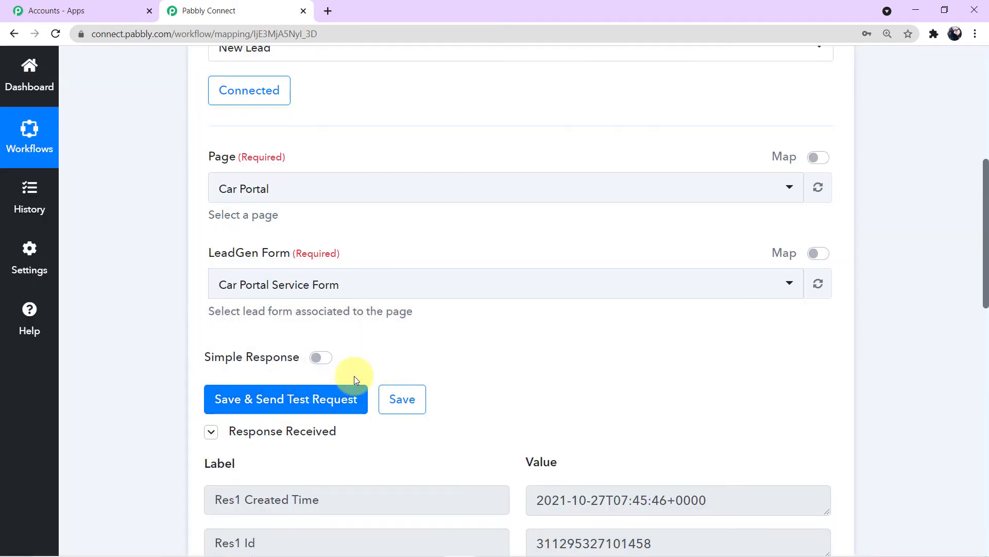
{"action": "scroll", "coordinate": [361, 376], "scroll_direction": "down", "scroll_amount": 8}
Step: Review the captured lead's full name, phone number and email in the response
{"action": "left_click", "coordinate": [625, 334]}
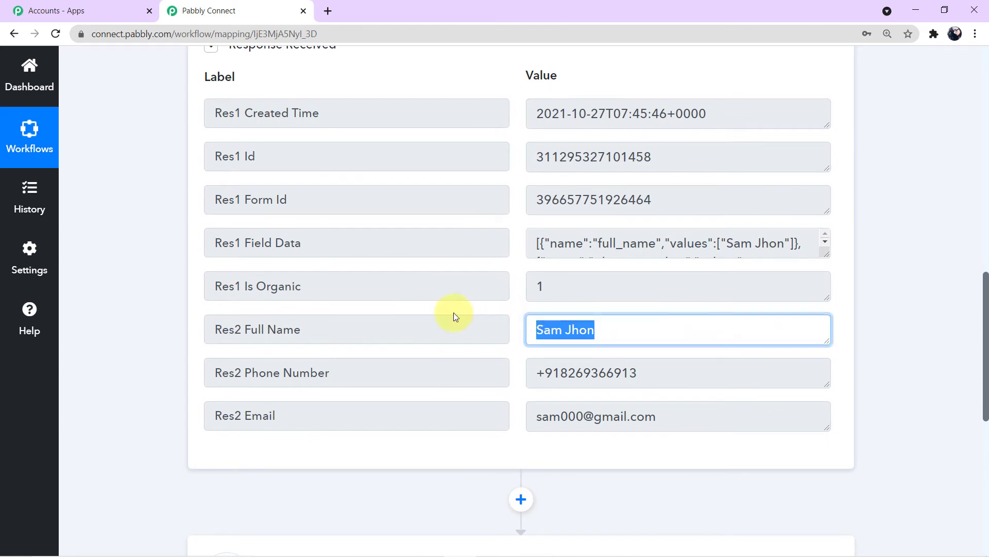
{"action": "left_click", "coordinate": [681, 372]}
{"action": "left_click_drag", "start_coordinate": [677, 414], "coordinate": [512, 413]}
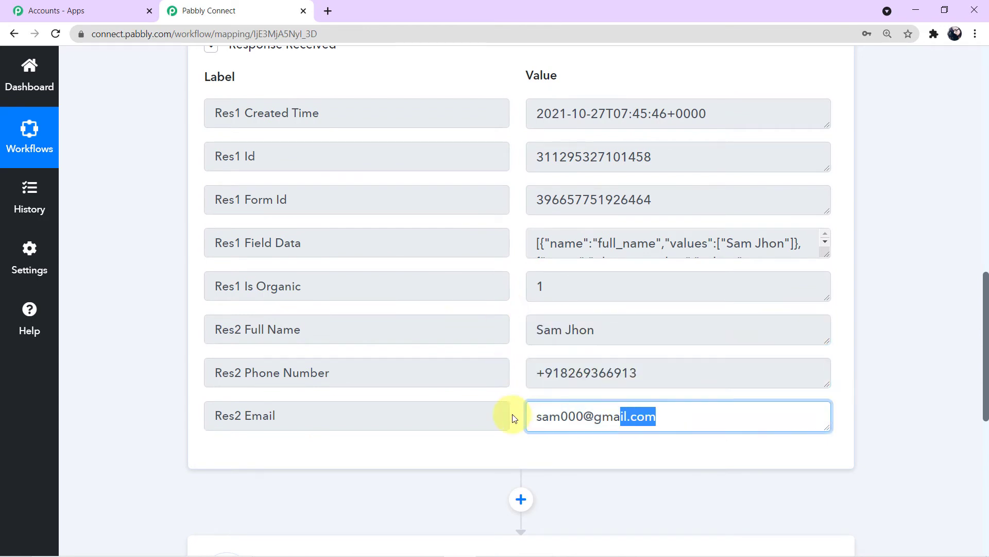
{"action": "left_click", "coordinate": [656, 375]}
{"action": "left_click", "coordinate": [618, 330]}
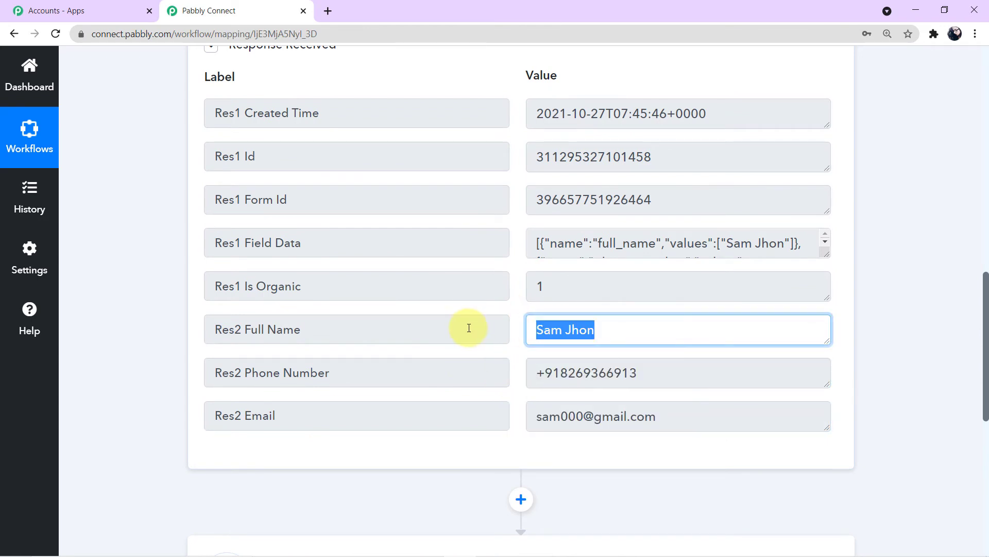
{"action": "left_click", "coordinate": [641, 365]}
{"action": "left_click_drag", "start_coordinate": [704, 427], "coordinate": [446, 418]}
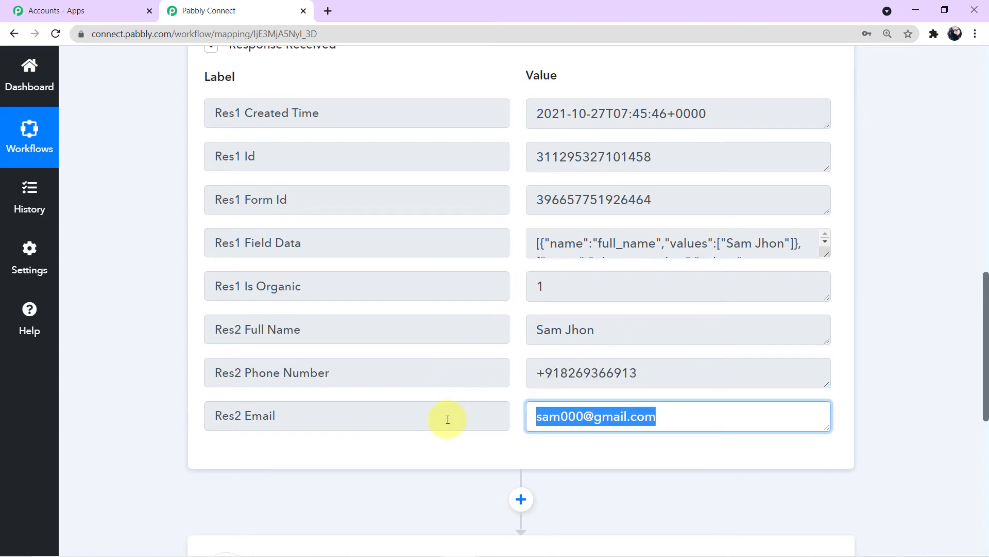
{"action": "left_click", "coordinate": [912, 404]}
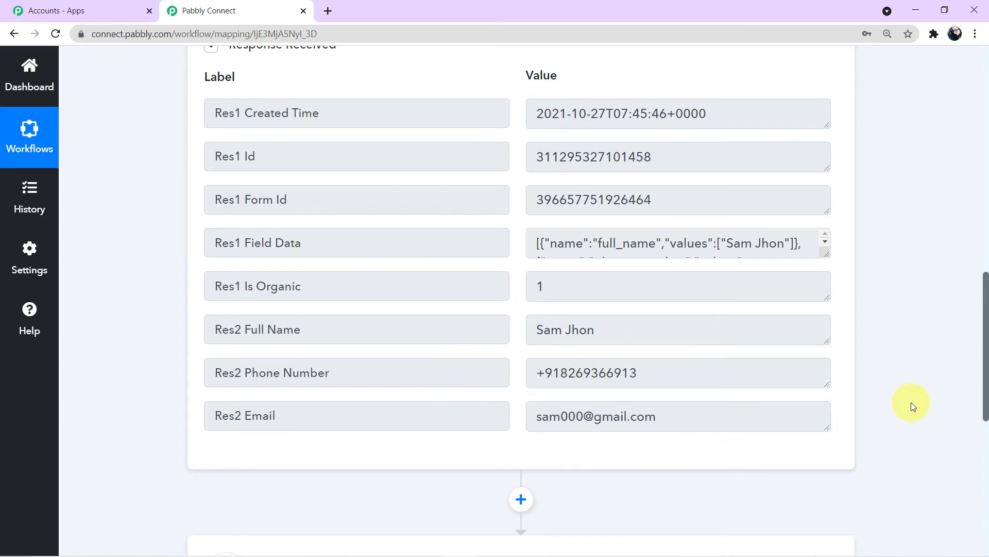
{"action": "scroll", "coordinate": [912, 405], "scroll_direction": "down", "scroll_amount": 6}
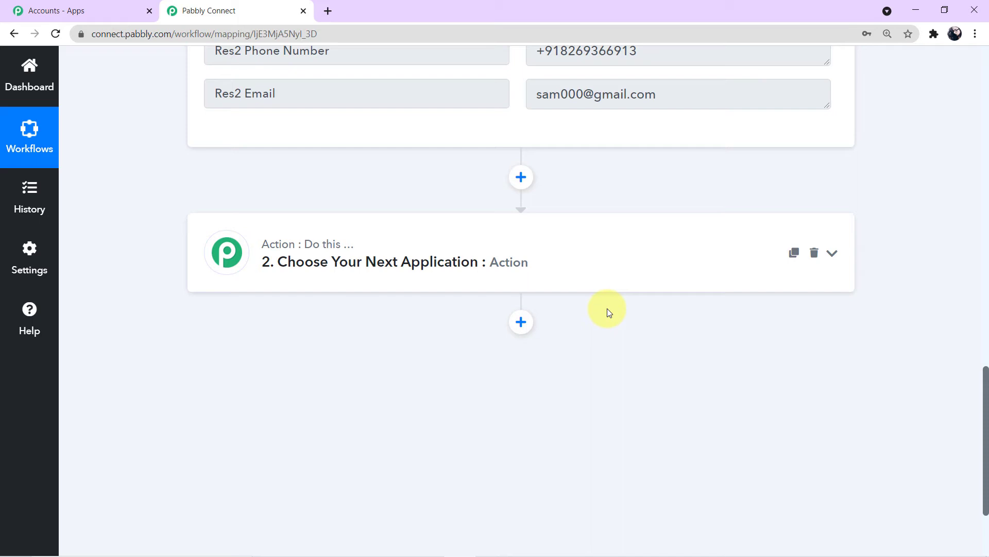
{"action": "left_click", "coordinate": [567, 258]}
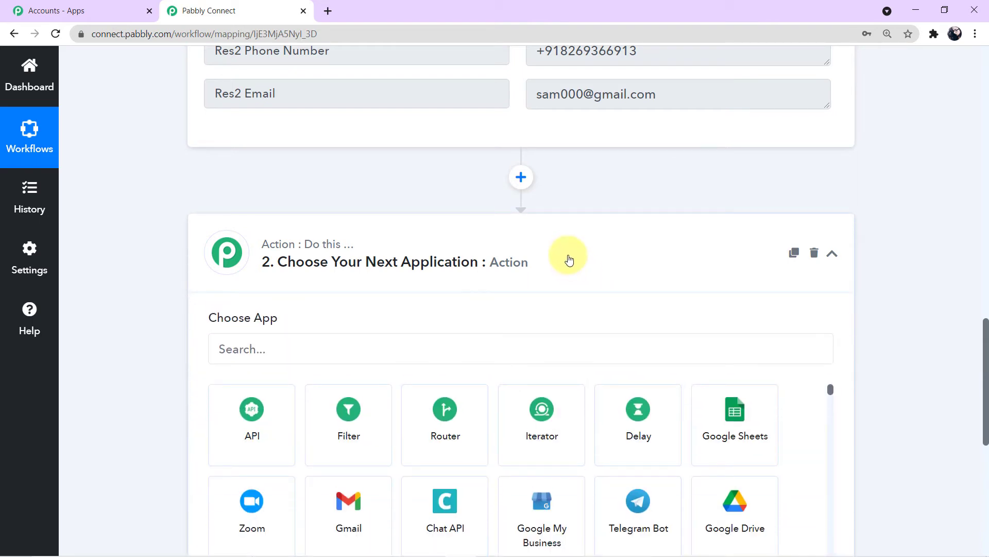
Step: Set step 2 to WhatsApp by 360Dialog's Send Template Message action and start connecting an account
{"action": "left_click", "coordinate": [399, 354]}
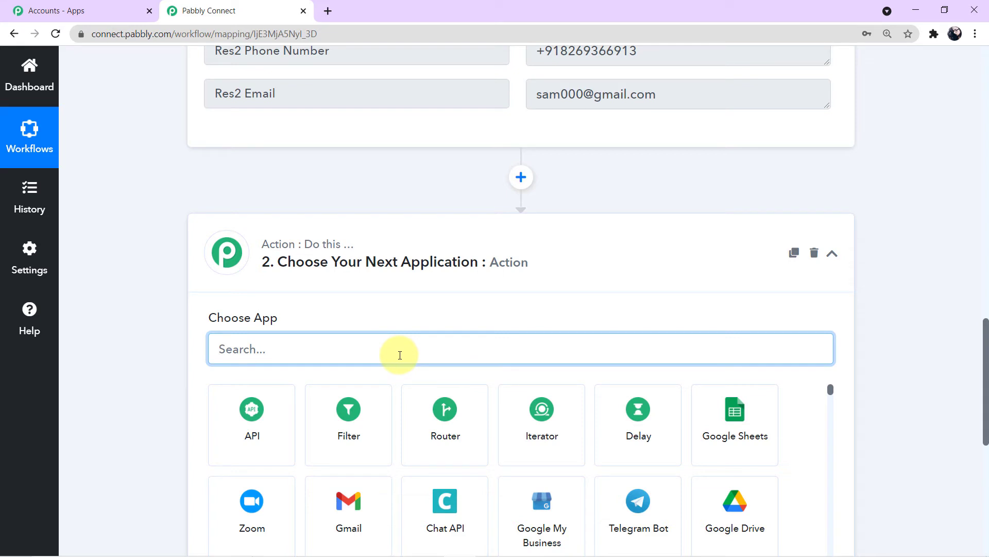
{"action": "type", "text": "360"}
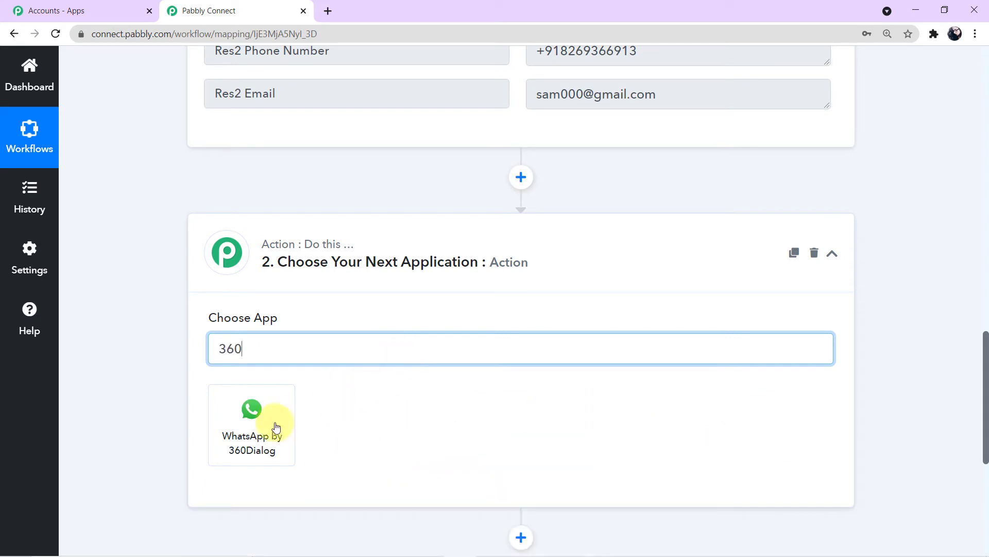
{"action": "left_click", "coordinate": [251, 439]}
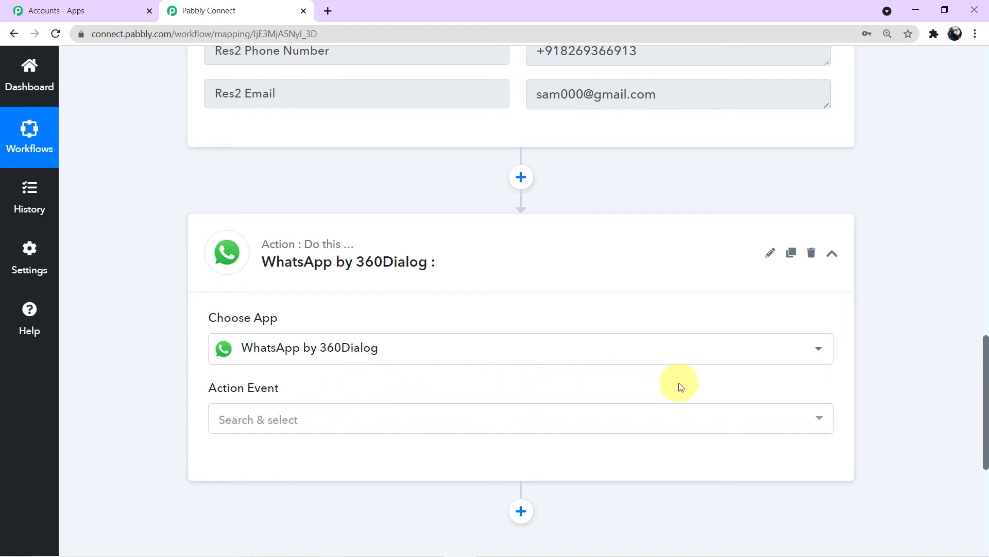
{"action": "left_click", "coordinate": [817, 418]}
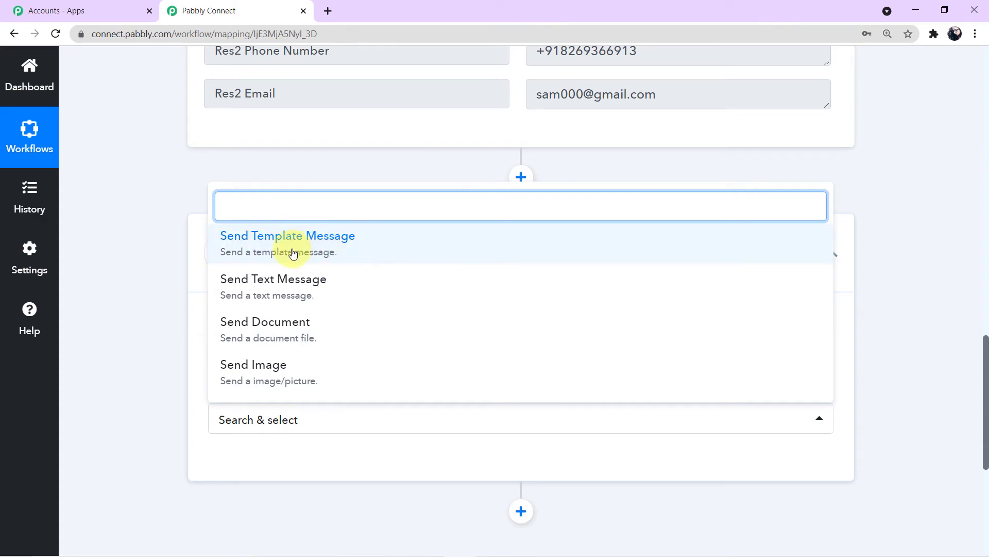
{"action": "left_click", "coordinate": [363, 252]}
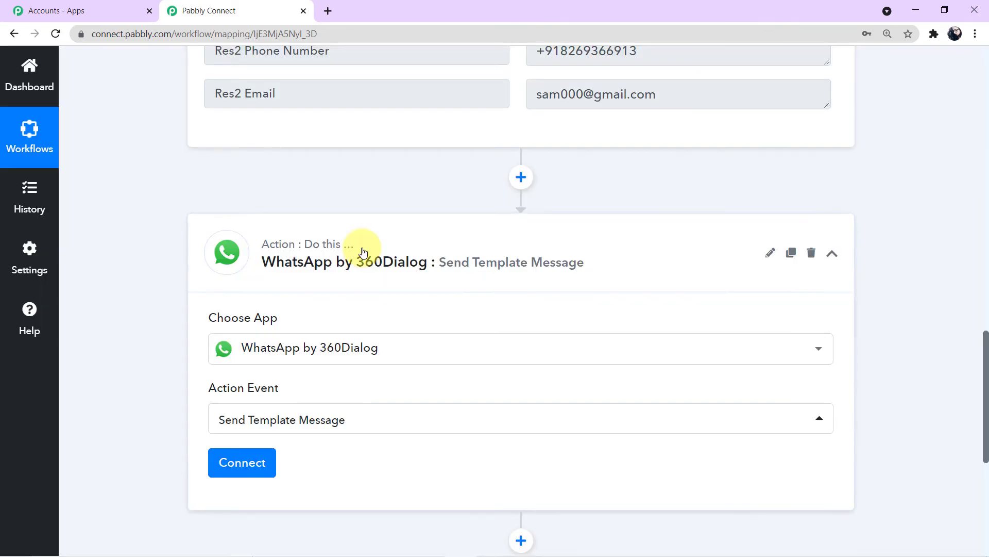
{"action": "left_click", "coordinate": [253, 457]}
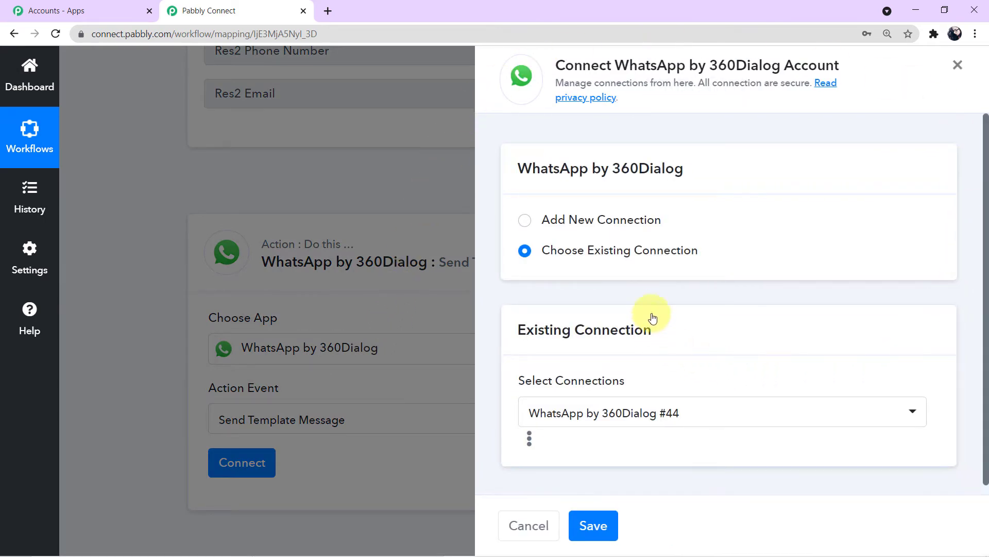
Step: Choose Add New Connection for the WhatsApp by 360Dialog account
{"action": "left_click", "coordinate": [527, 225]}
{"action": "scroll", "coordinate": [618, 323], "scroll_direction": "down", "scroll_amount": 3}
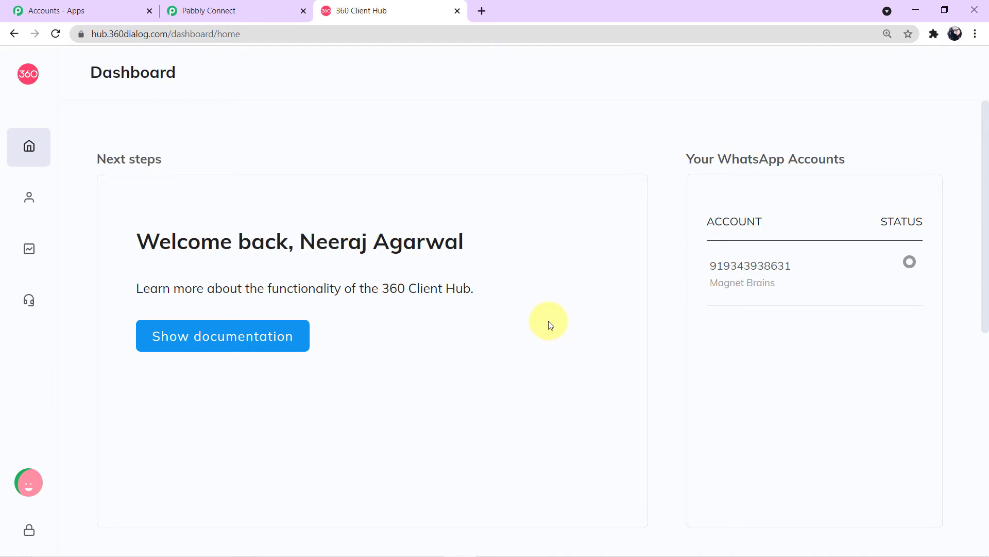
Step: View the connected number on 360 Client Hub's WhatsApp Accounts page, then return to Pabbly Connect
{"action": "mouse_move", "coordinate": [23, 198]}
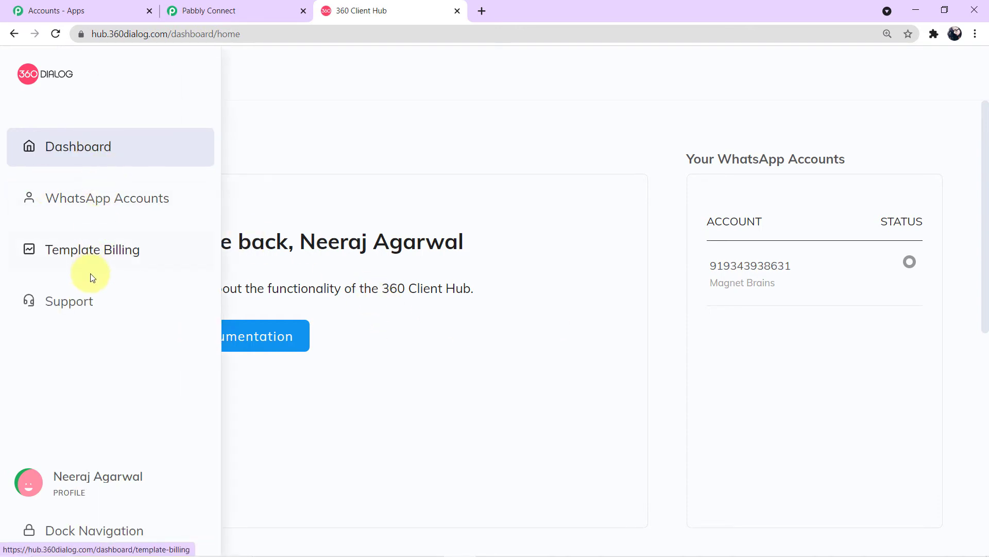
{"action": "left_click", "coordinate": [99, 206]}
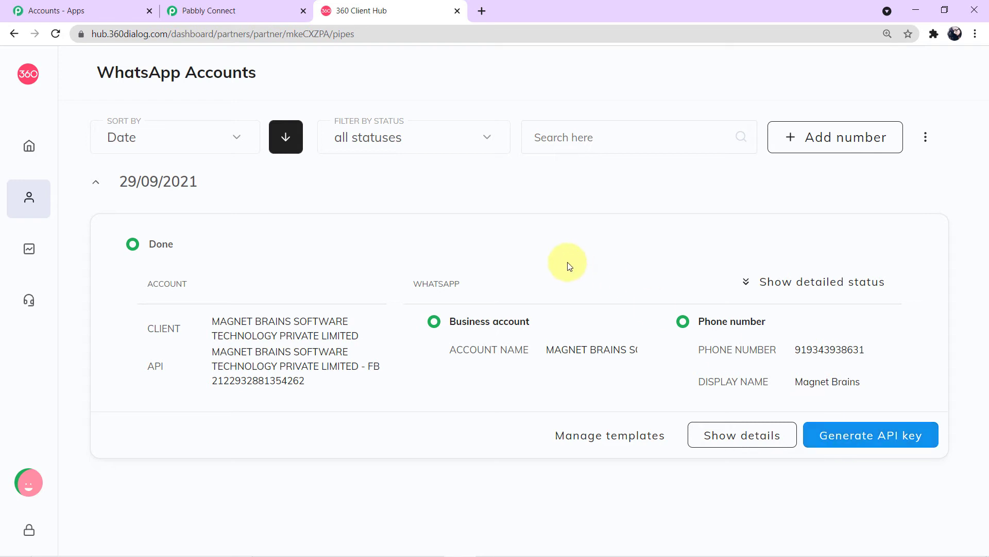
{"action": "double_click", "coordinate": [437, 283]}
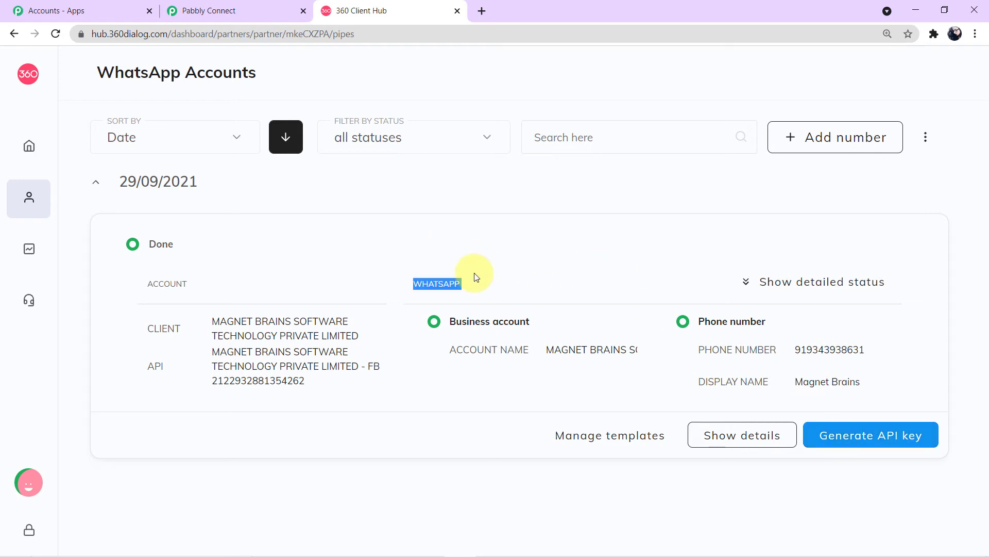
{"action": "left_click", "coordinate": [263, 14]}
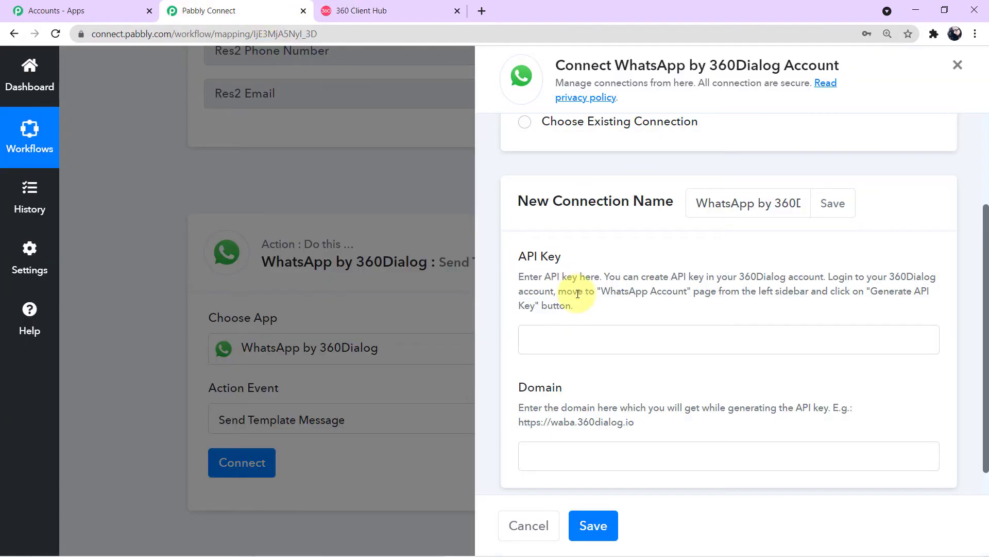
{"action": "left_click", "coordinate": [591, 347]}
{"action": "left_click", "coordinate": [600, 444]}
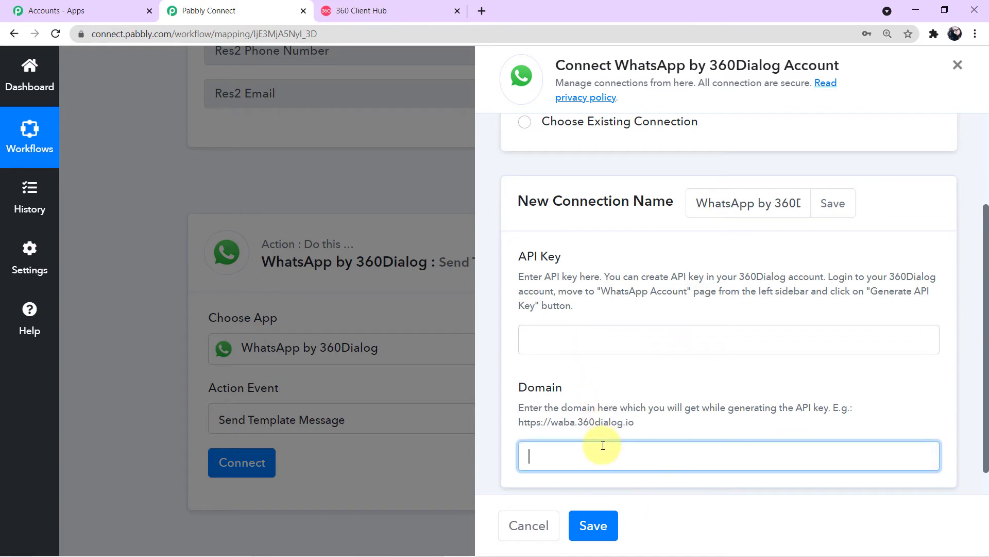
{"action": "scroll", "coordinate": [603, 445], "scroll_direction": "down", "scroll_amount": 1}
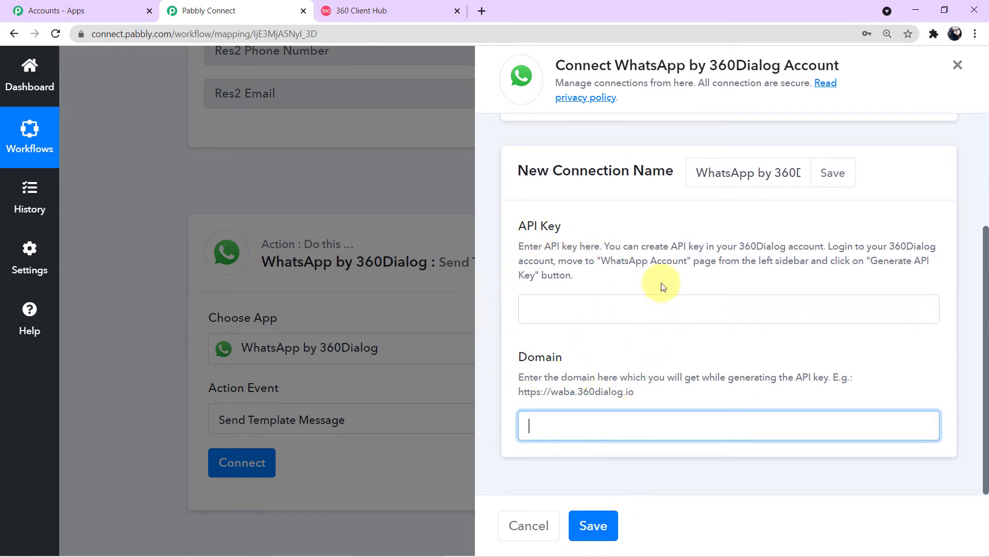
{"action": "left_click", "coordinate": [571, 317]}
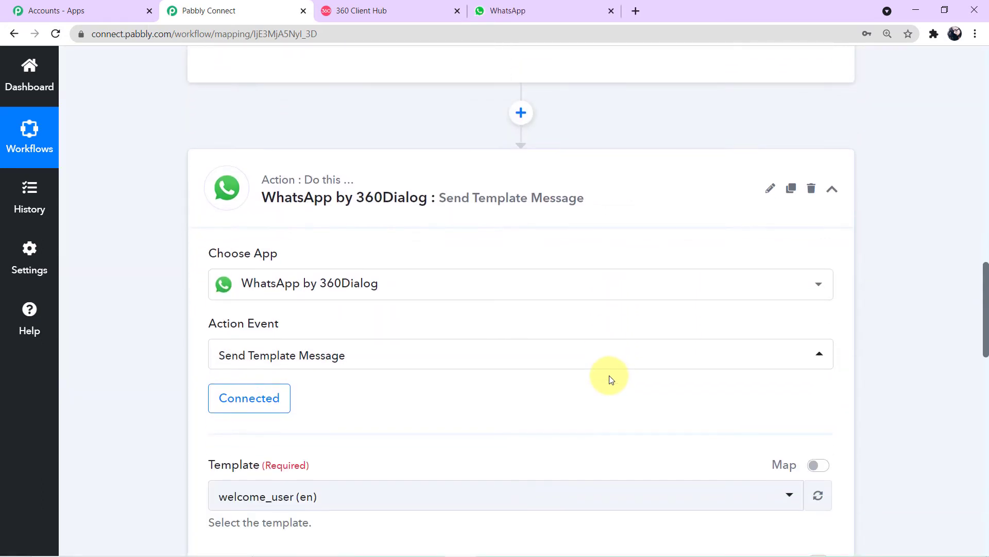
Step: Keep welcome_user (en) as the template, with its namespace and language code en
{"action": "scroll", "coordinate": [611, 380], "scroll_direction": "down", "scroll_amount": 4}
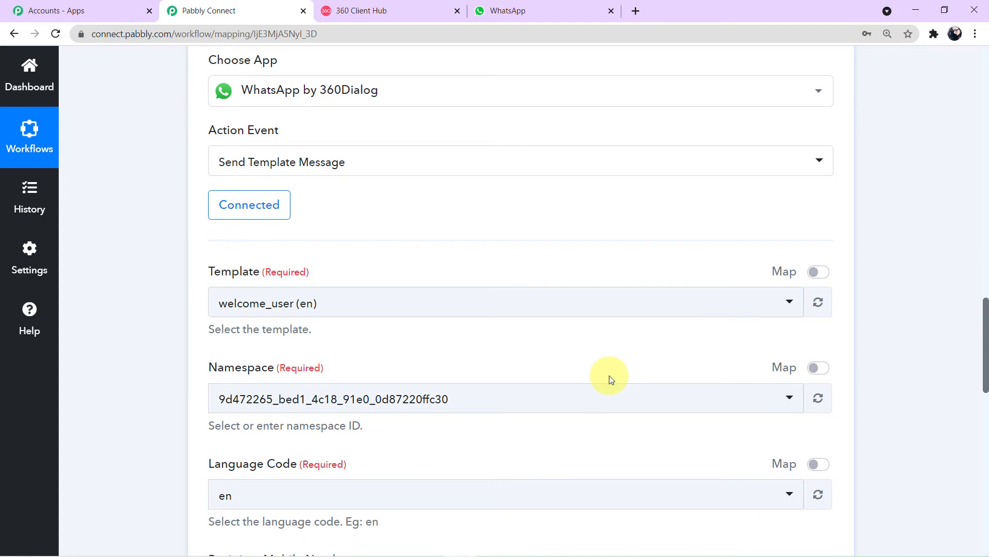
{"action": "scroll", "coordinate": [609, 375], "scroll_direction": "down", "scroll_amount": 1}
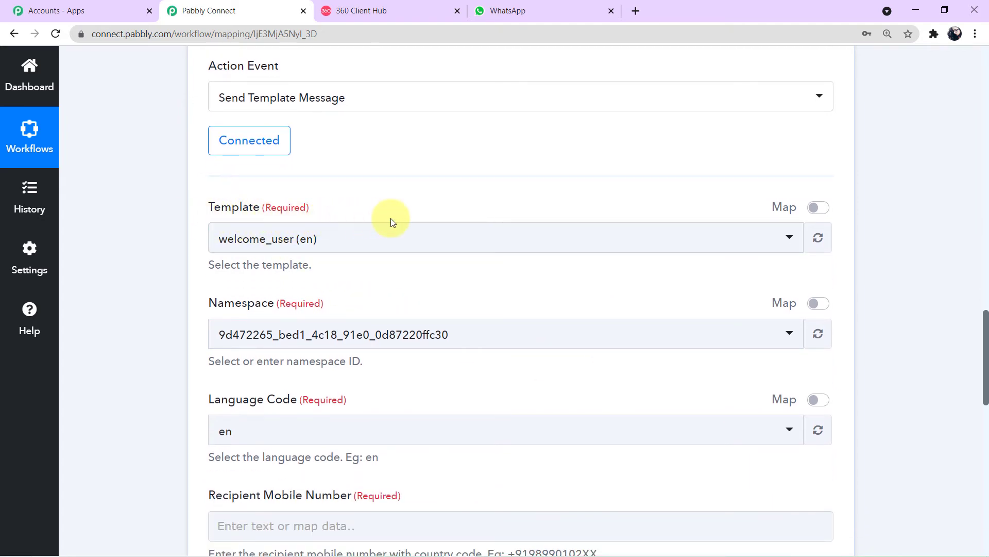
{"action": "left_click", "coordinate": [790, 240]}
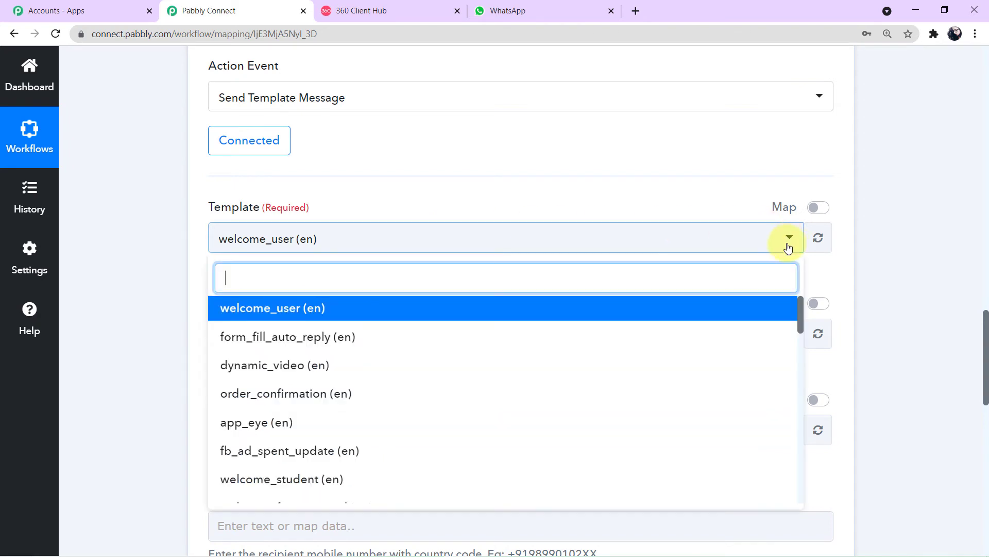
{"action": "scroll", "coordinate": [492, 355], "scroll_direction": "down", "scroll_amount": 6}
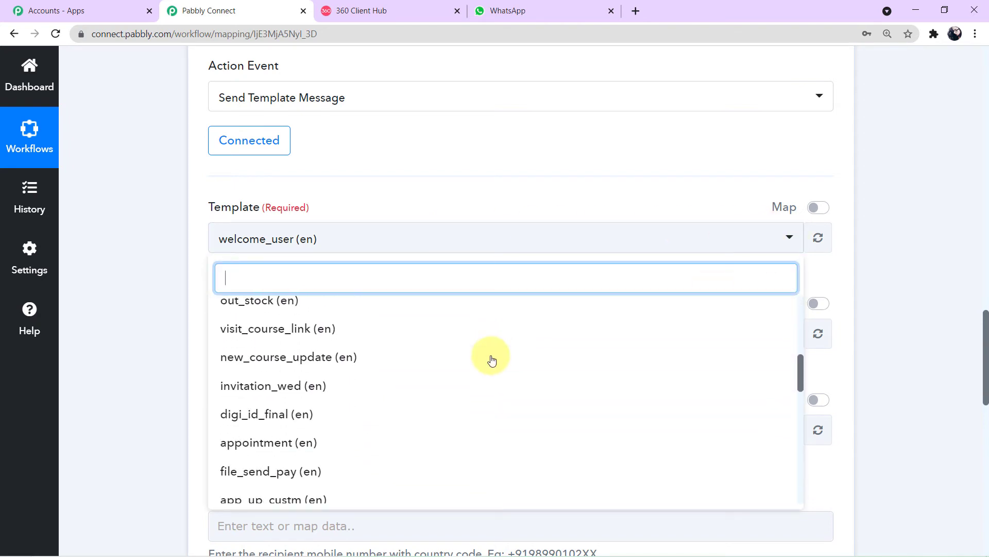
{"action": "scroll", "coordinate": [492, 359], "scroll_direction": "down", "scroll_amount": 2}
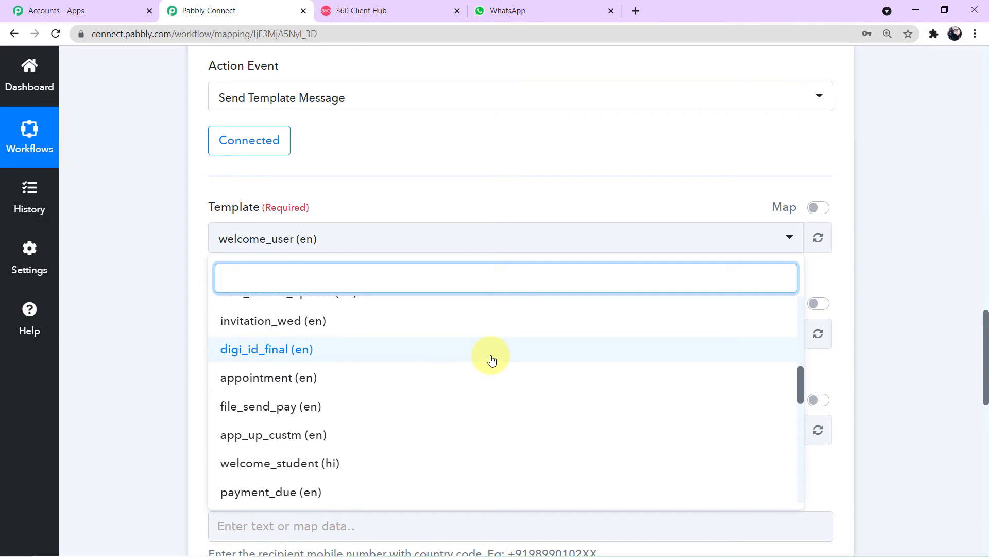
{"action": "left_click", "coordinate": [162, 279]}
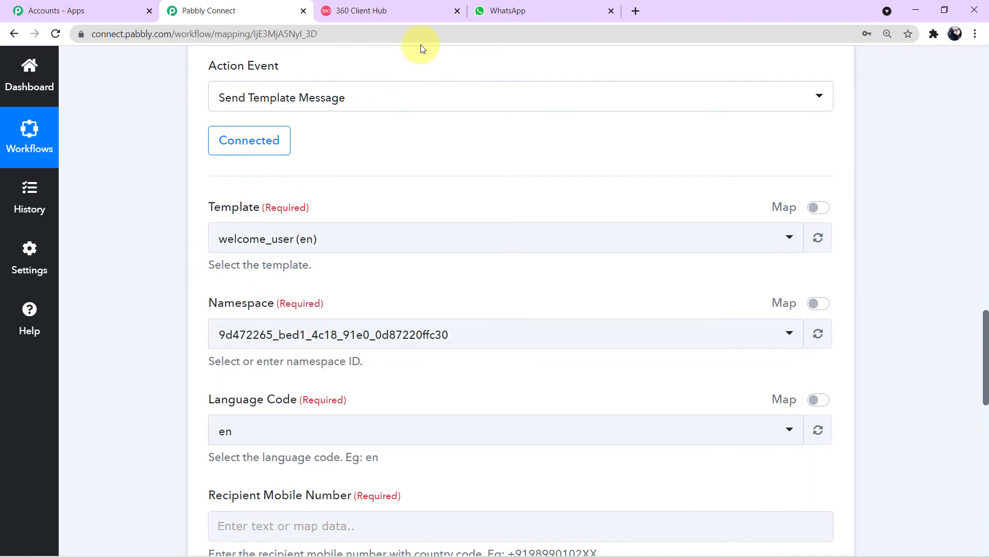
Step: Open the WhatsApp account's details and Templates tab, scrolling down to send_brochure_final
{"action": "left_click", "coordinate": [408, 12]}
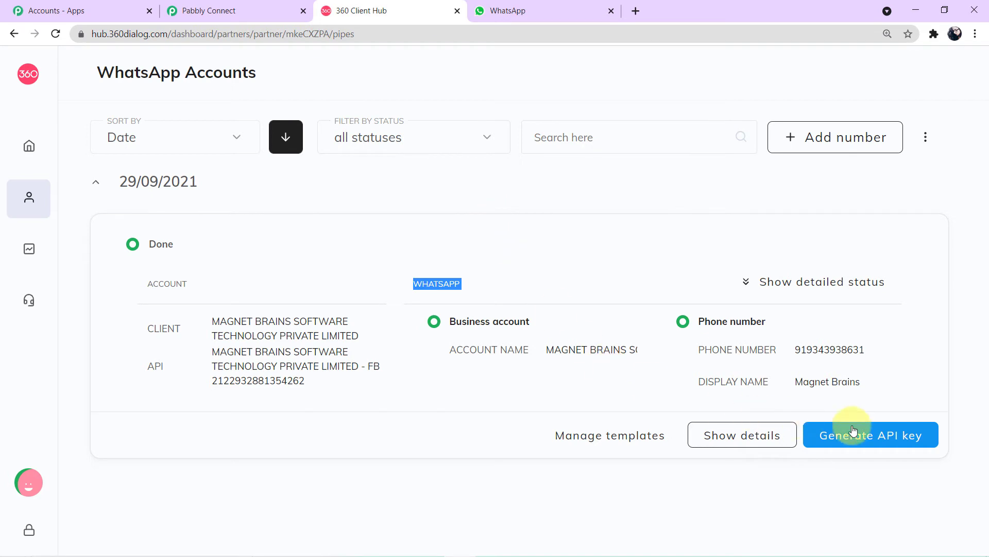
{"action": "left_click", "coordinate": [725, 437]}
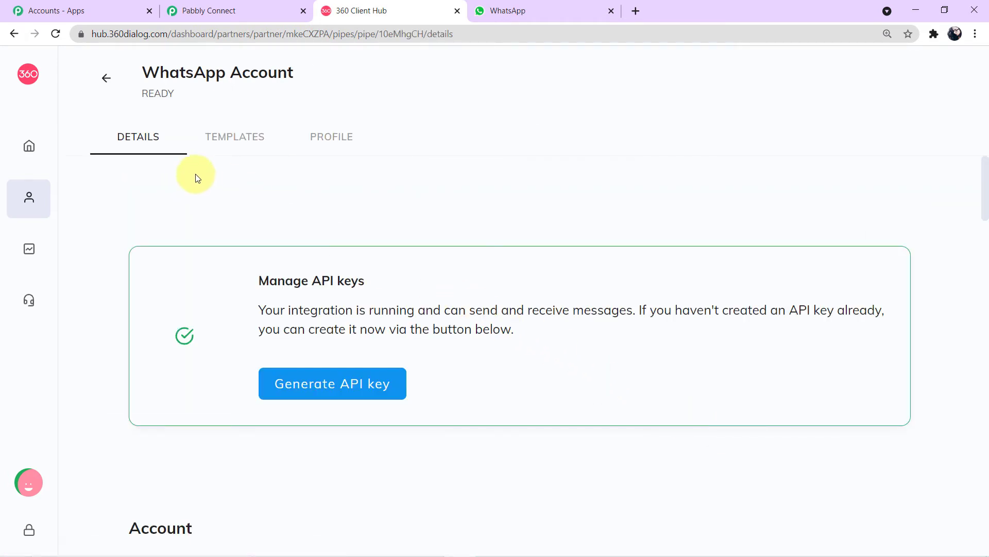
{"action": "left_click", "coordinate": [244, 147]}
{"action": "scroll", "coordinate": [315, 311], "scroll_direction": "down", "scroll_amount": 6}
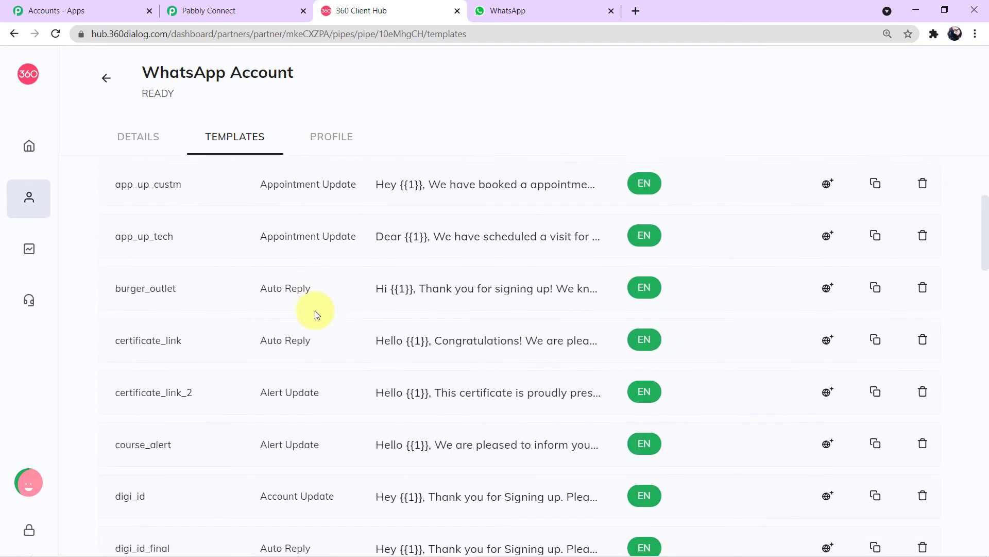
{"action": "scroll", "coordinate": [314, 311], "scroll_direction": "down", "scroll_amount": 3}
{"action": "scroll", "coordinate": [314, 310], "scroll_direction": "up", "scroll_amount": 4}
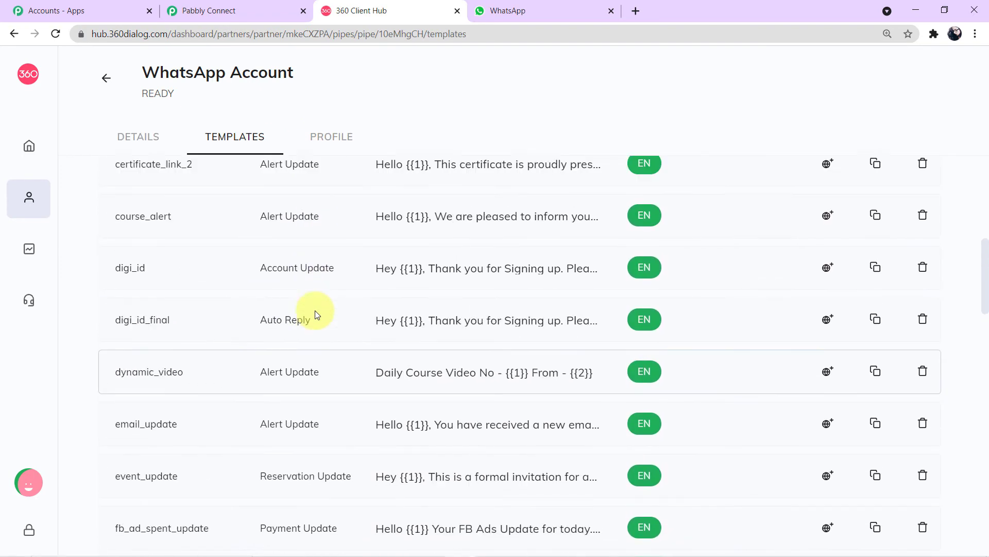
{"action": "scroll", "coordinate": [314, 310], "scroll_direction": "down", "scroll_amount": 8}
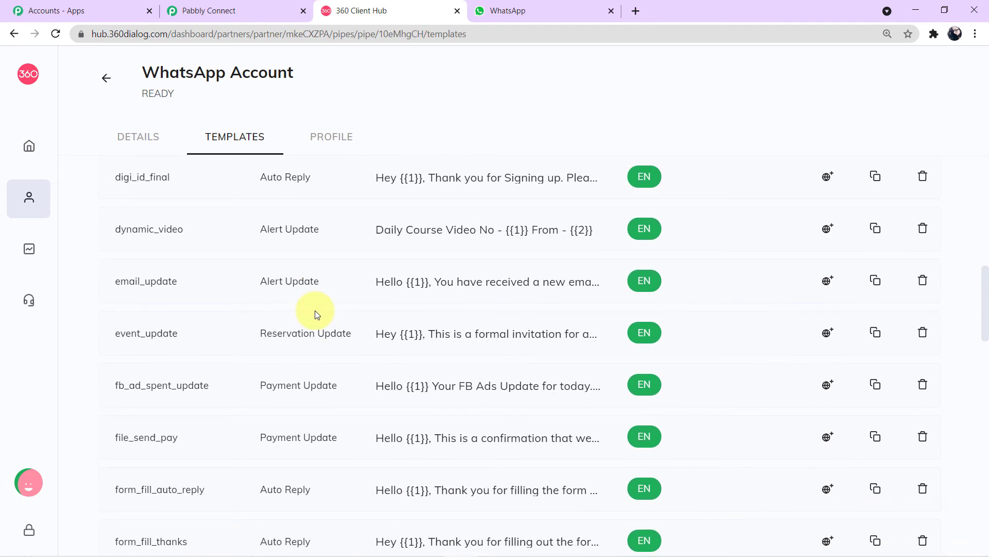
{"action": "scroll", "coordinate": [314, 310], "scroll_direction": "down", "scroll_amount": 9}
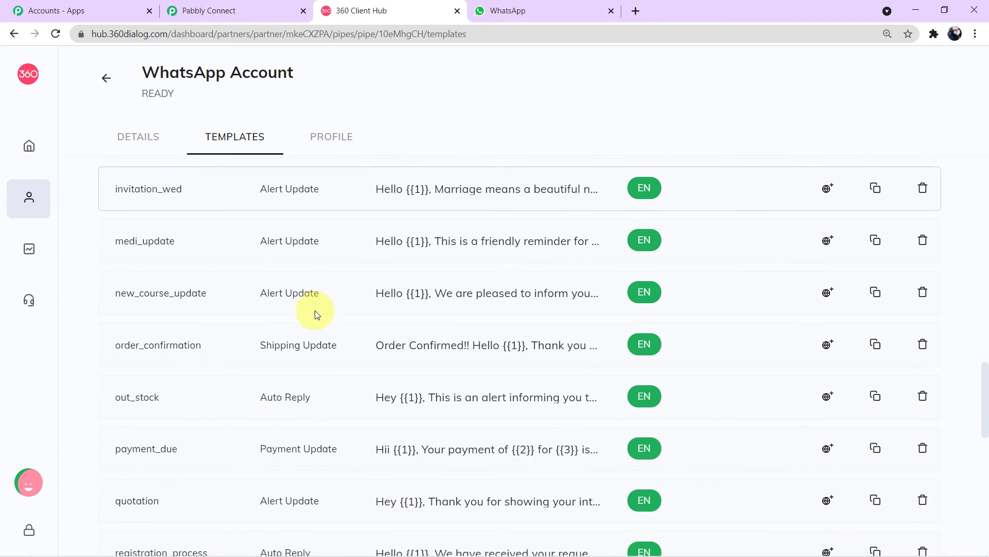
{"action": "scroll", "coordinate": [316, 312], "scroll_direction": "down", "scroll_amount": 5}
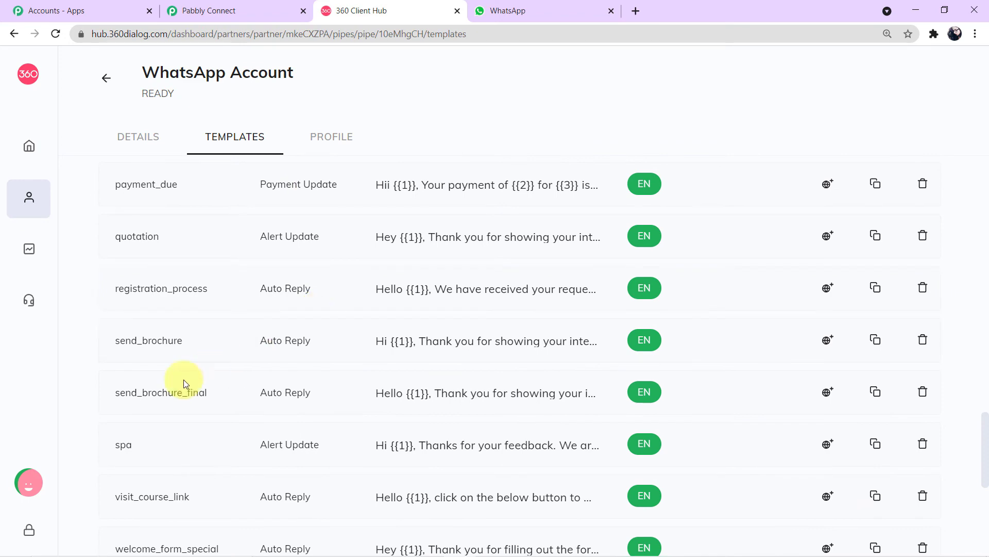
Step: Preview send_brochure_final and inspect its Hello {{1}}, {{2}} and {{3}} placeholders
{"action": "left_click", "coordinate": [455, 393]}
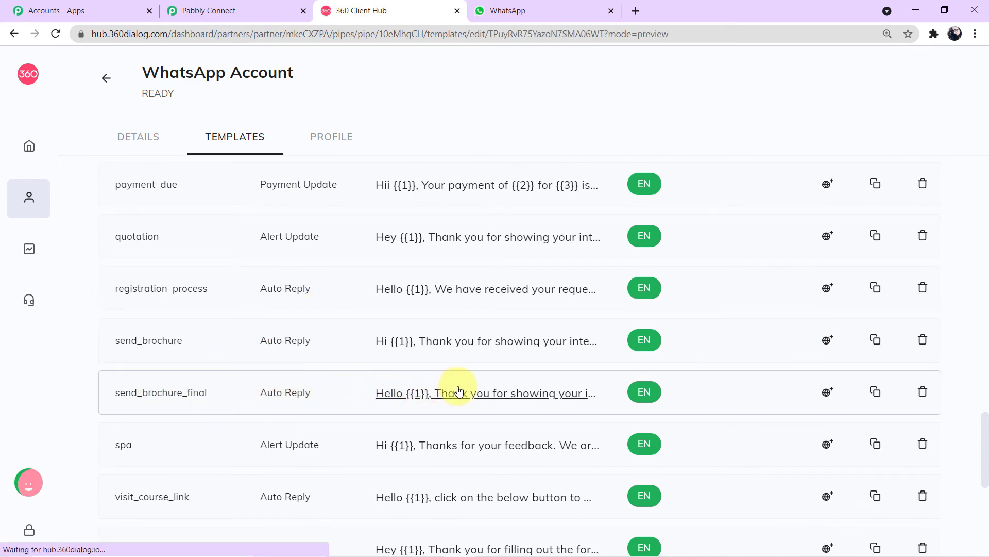
{"action": "scroll", "coordinate": [541, 278], "scroll_direction": "down", "scroll_amount": 2}
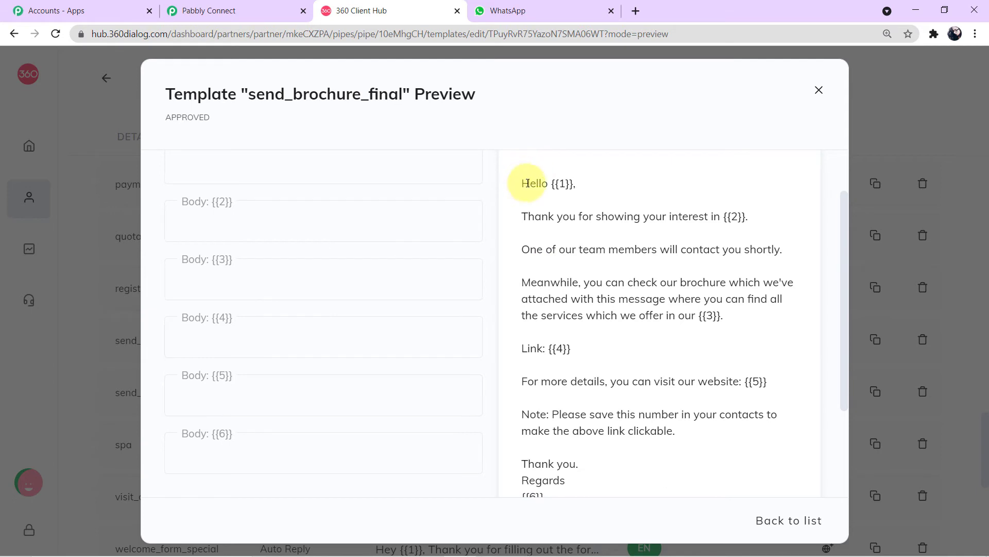
{"action": "left_click_drag", "start_coordinate": [527, 183], "coordinate": [592, 199]}
{"action": "left_click", "coordinate": [633, 196]}
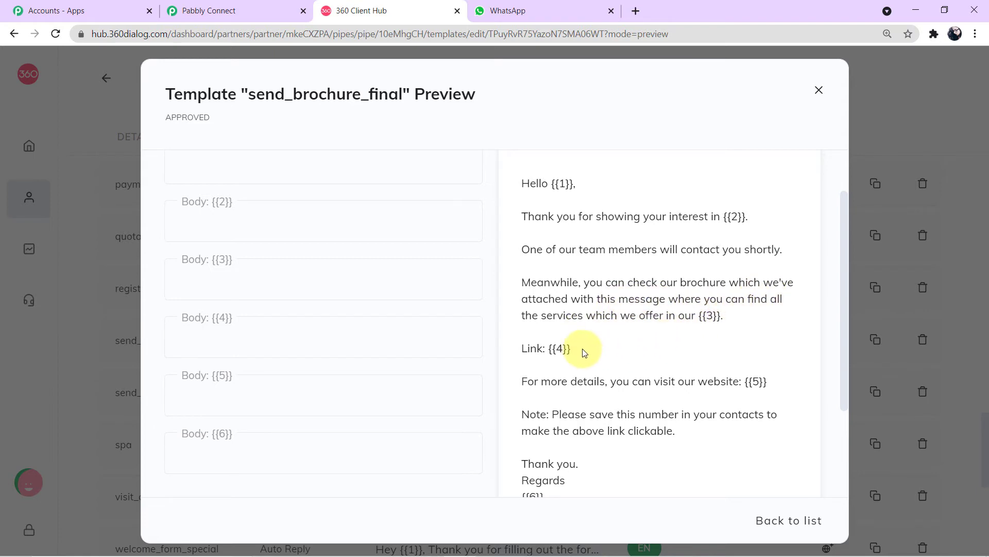
{"action": "scroll", "coordinate": [619, 349], "scroll_direction": "down", "scroll_amount": 3}
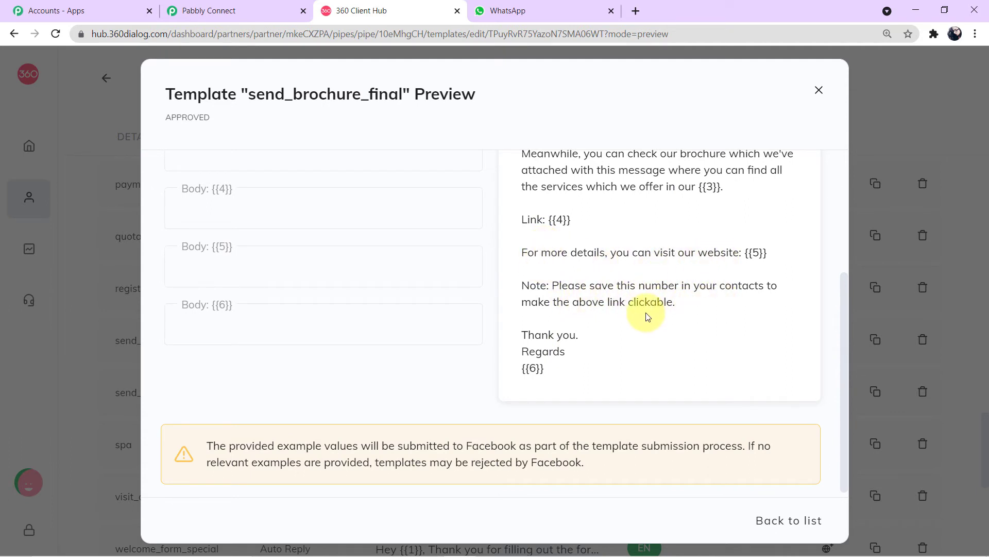
{"action": "scroll", "coordinate": [607, 376], "scroll_direction": "up", "scroll_amount": 5}
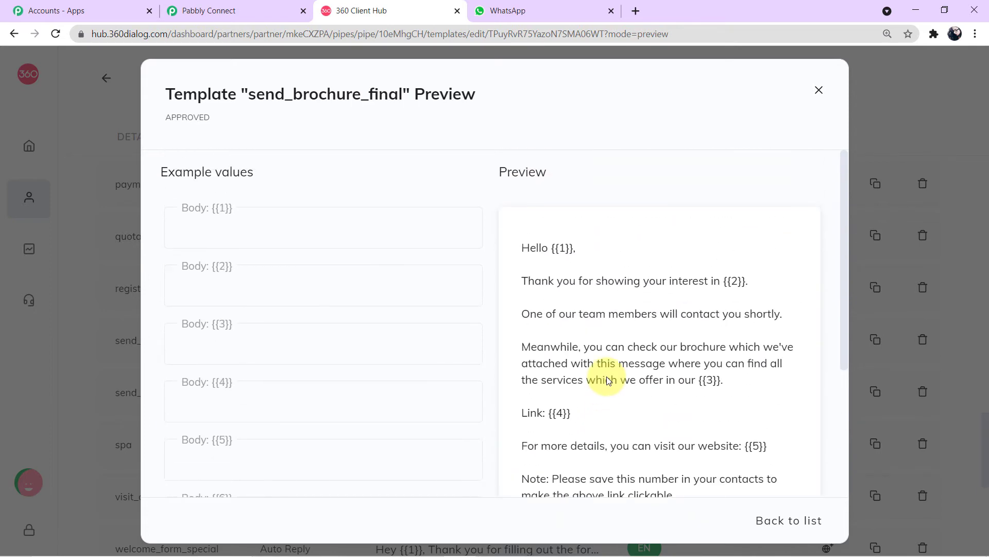
{"action": "triple_click", "coordinate": [556, 248]}
{"action": "double_click", "coordinate": [734, 280]}
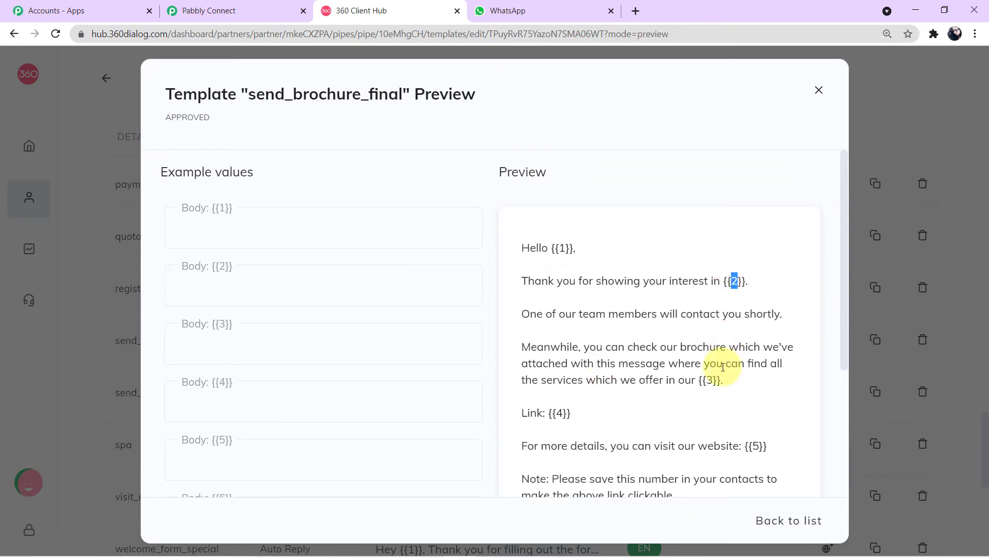
{"action": "double_click", "coordinate": [715, 379]}
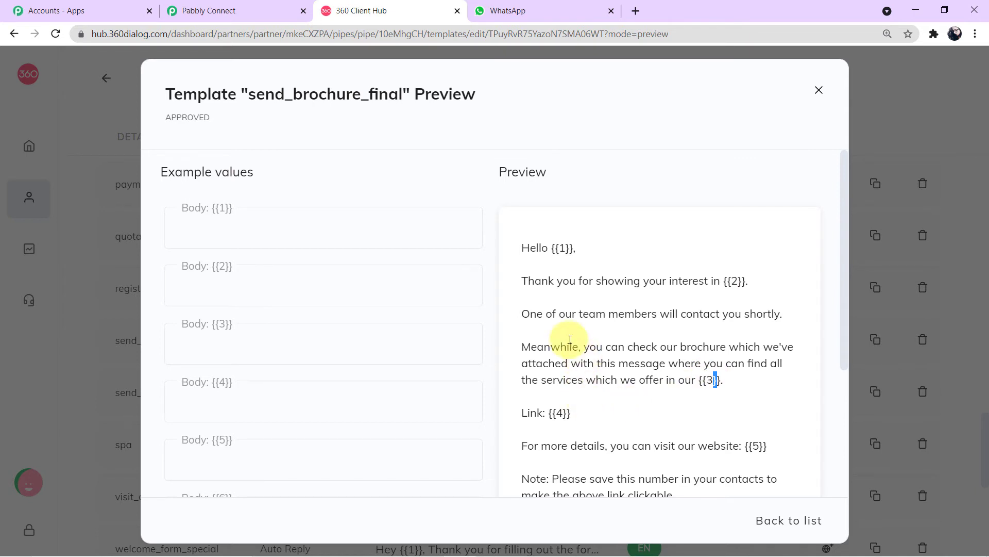
Step: Go through the Body {{1}}, {{2}}, {{3}} and {{5}} example-value fields
{"action": "left_click", "coordinate": [283, 229]}
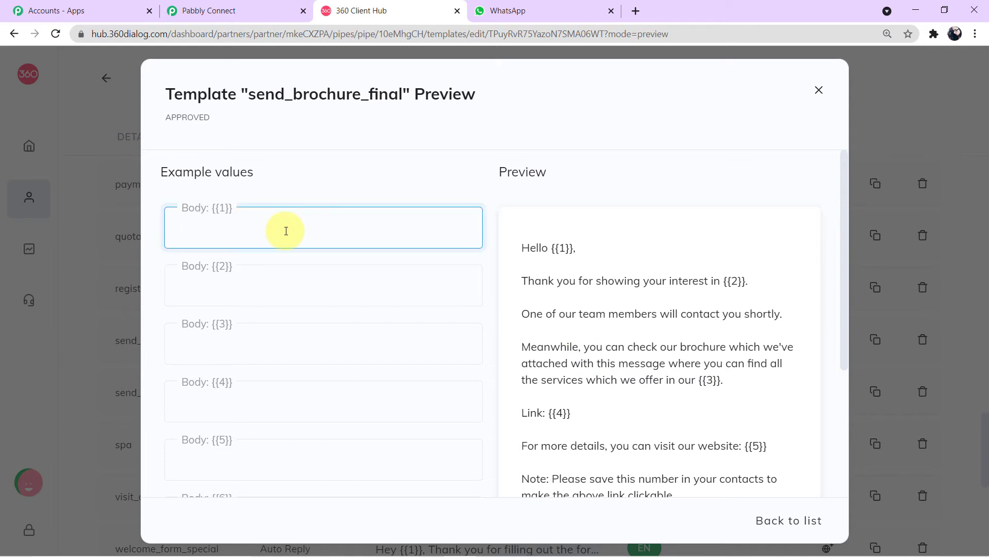
{"action": "triple_click", "coordinate": [561, 248]}
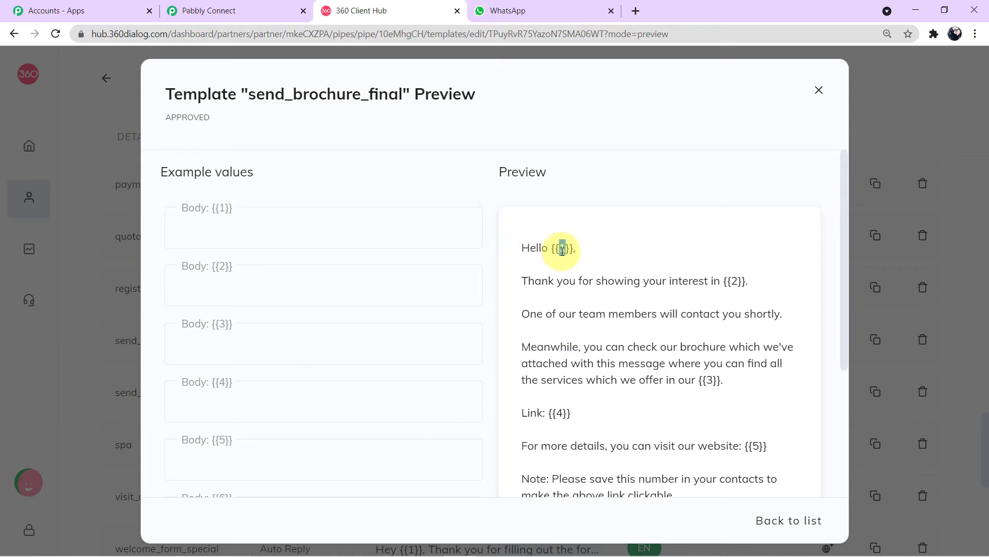
{"action": "left_click", "coordinate": [562, 249]}
{"action": "left_click", "coordinate": [207, 232]}
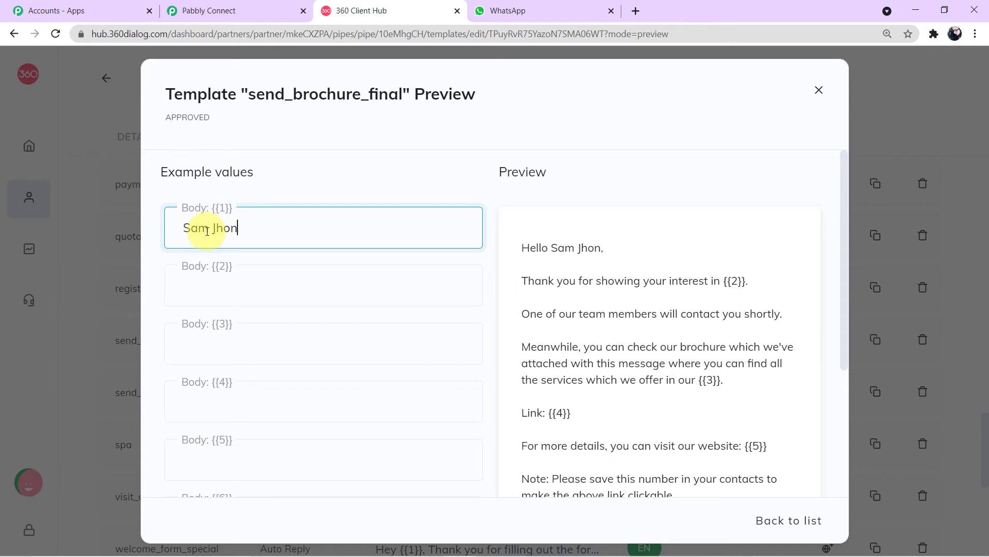
{"action": "left_click", "coordinate": [560, 248]}
{"action": "left_click", "coordinate": [359, 285]}
{"action": "left_click", "coordinate": [339, 338]}
{"action": "left_click", "coordinate": [309, 460]}
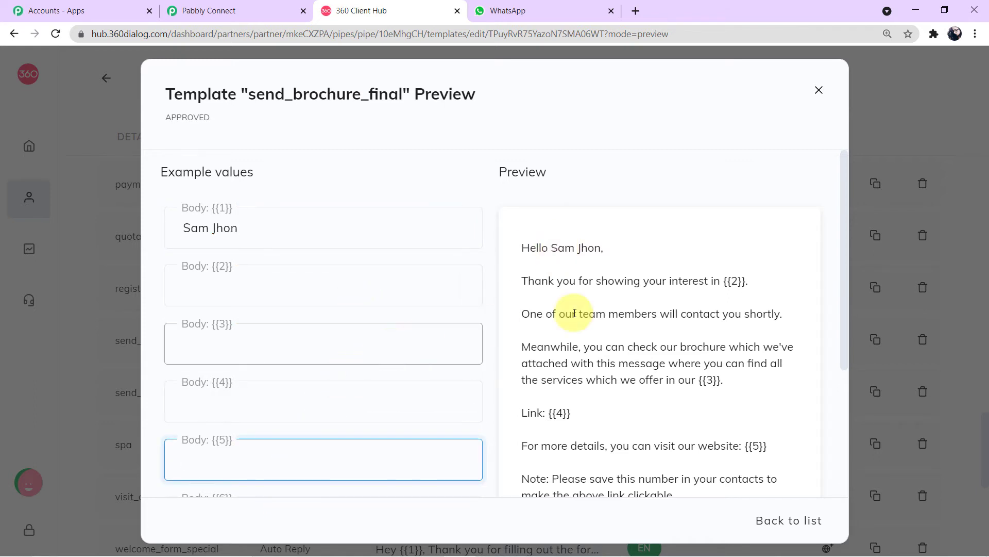
Step: Delete the sample name from Body {{1}}, leaving the example values empty
{"action": "left_click", "coordinate": [278, 230]}
{"action": "left_click_drag", "start_coordinate": [277, 230], "coordinate": [1, 219]}
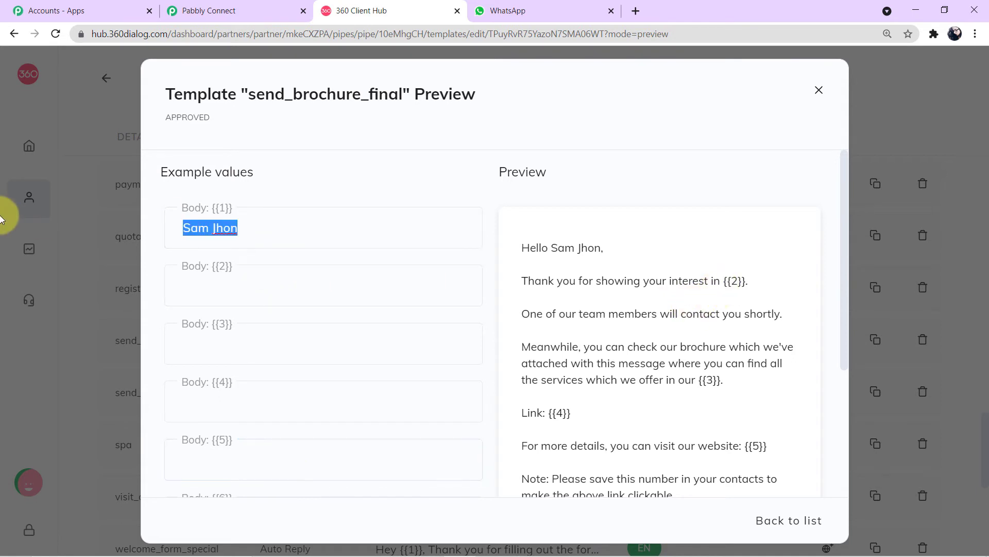
{"action": "key", "text": "BackSpace"}
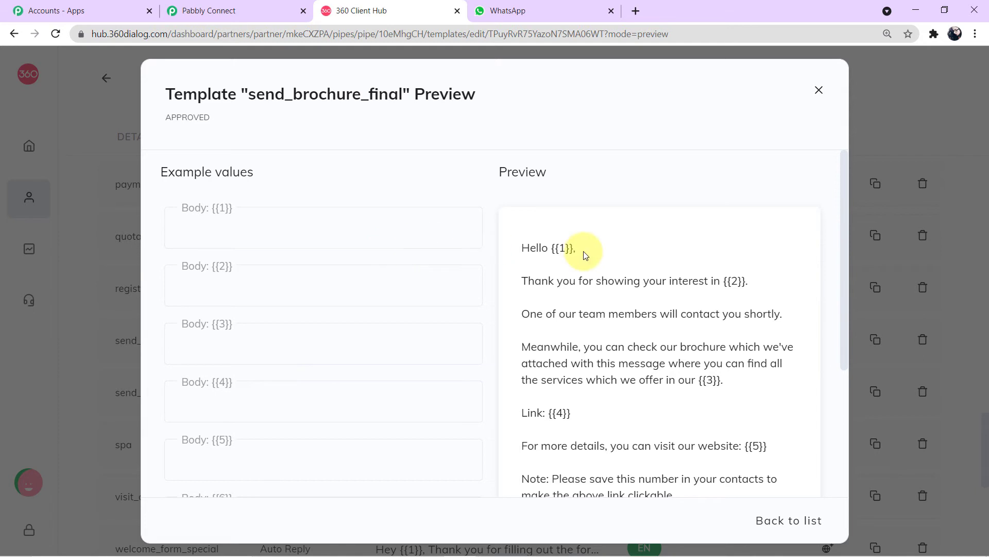
{"action": "scroll", "coordinate": [577, 260], "scroll_direction": "down", "scroll_amount": 2}
{"action": "scroll", "coordinate": [578, 259], "scroll_direction": "up", "scroll_amount": 2}
Step: Close the send_brochure_final preview and start a new template
{"action": "left_click", "coordinate": [814, 97]}
{"action": "scroll", "coordinate": [680, 248], "scroll_direction": "up", "scroll_amount": 15}
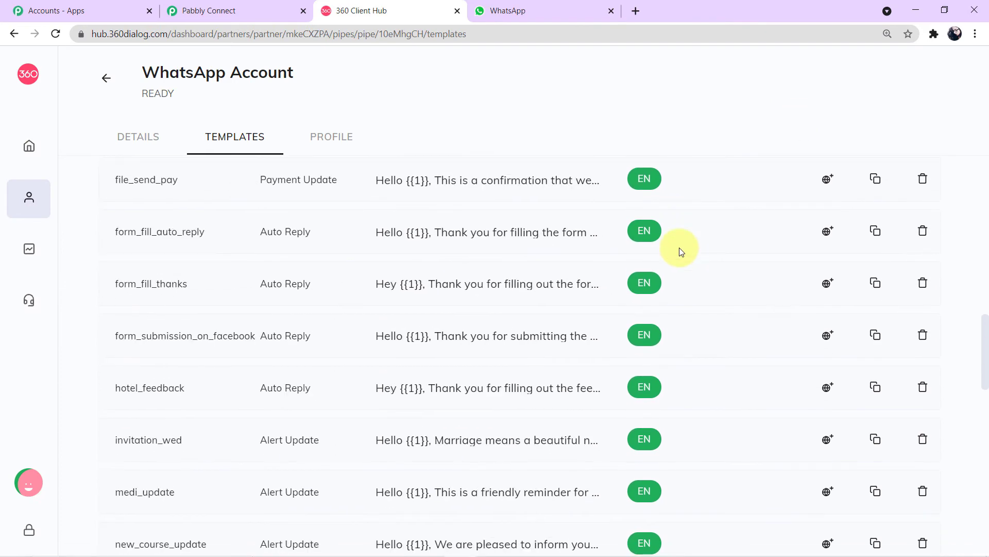
{"action": "scroll", "coordinate": [679, 247], "scroll_direction": "up", "scroll_amount": 5}
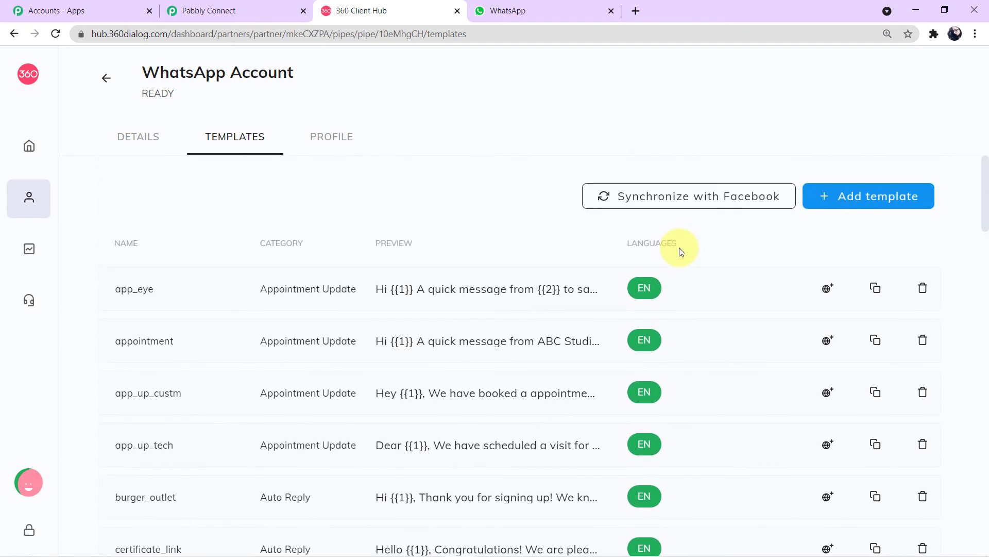
{"action": "left_click", "coordinate": [868, 205]}
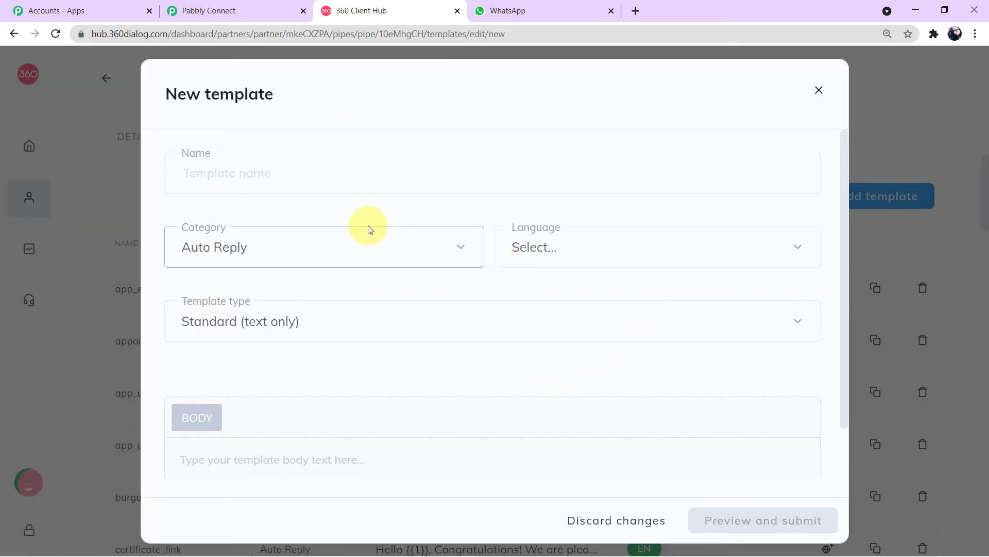
Step: Look over the name, language, Standard type and body fields, then discard the form unfilled
{"action": "left_click", "coordinate": [313, 178]}
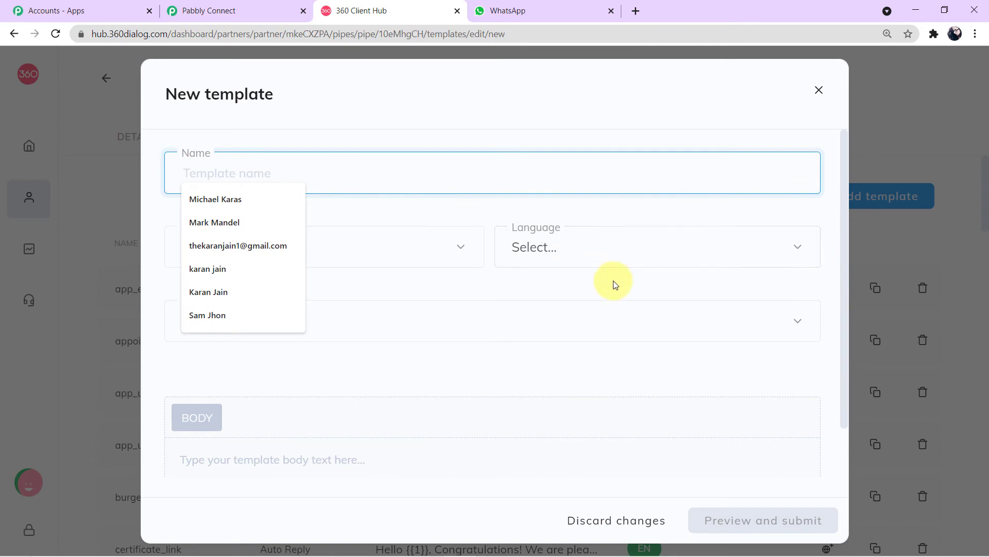
{"action": "left_click", "coordinate": [614, 247]}
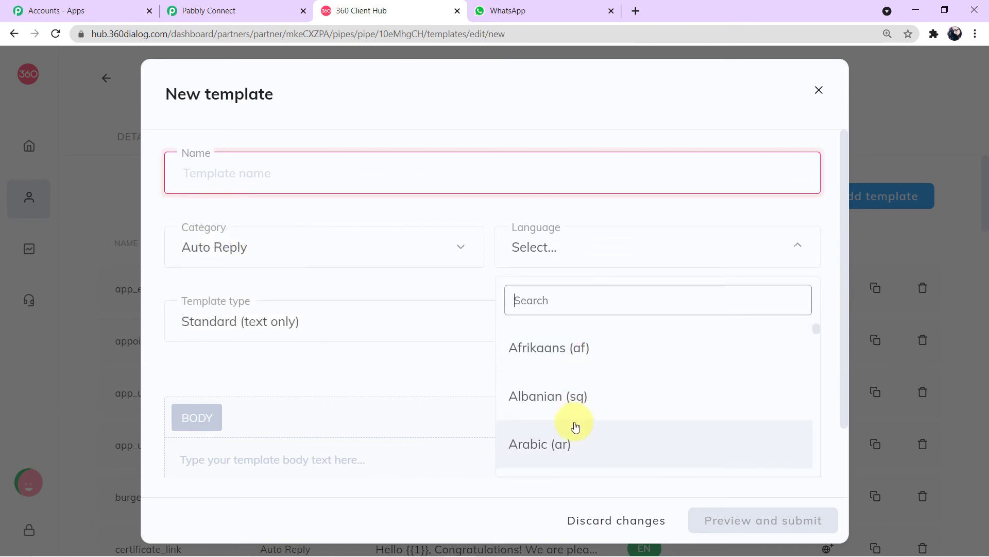
{"action": "left_click", "coordinate": [448, 323]}
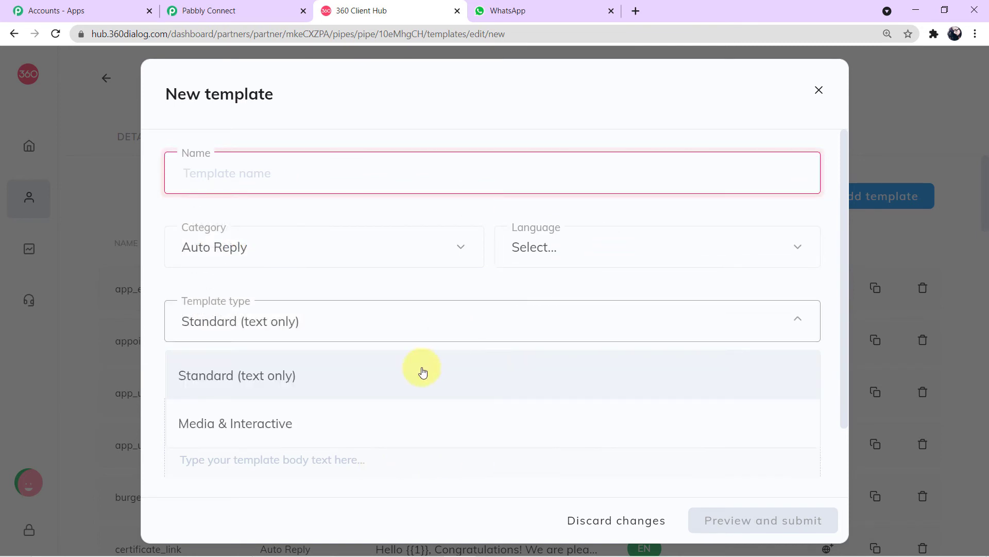
{"action": "left_click", "coordinate": [459, 285]}
{"action": "left_click", "coordinate": [314, 451]}
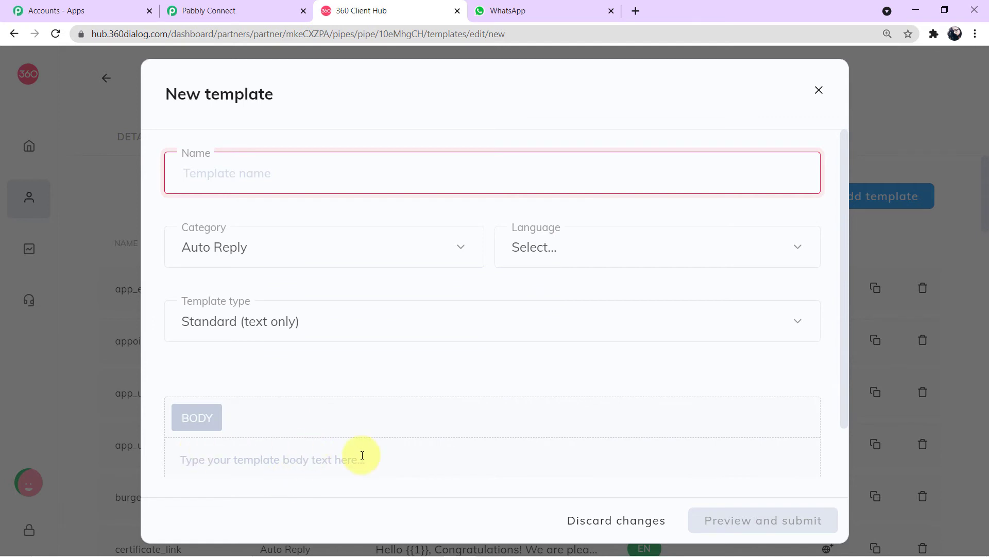
{"action": "scroll", "coordinate": [283, 435], "scroll_direction": "down", "scroll_amount": 1}
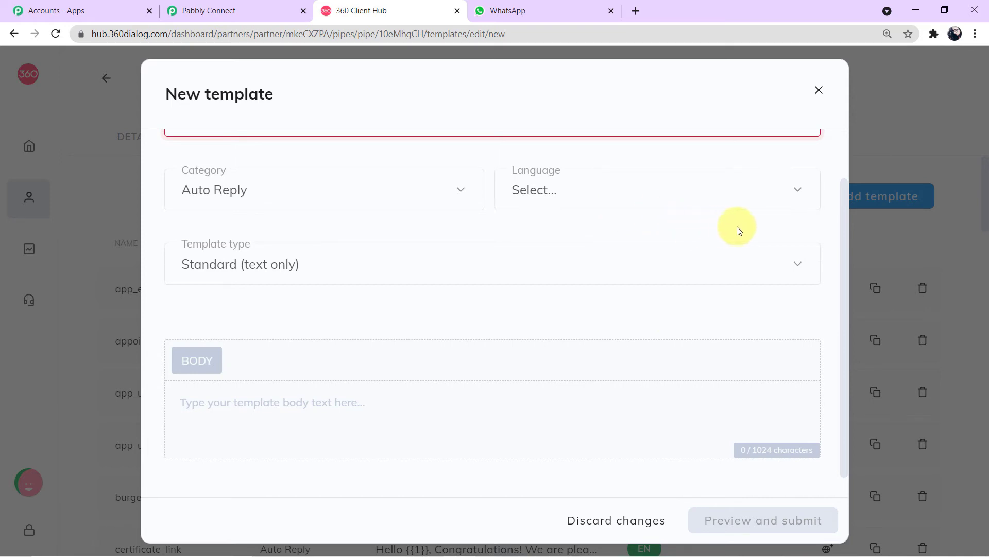
{"action": "scroll", "coordinate": [742, 224], "scroll_direction": "up", "scroll_amount": 1}
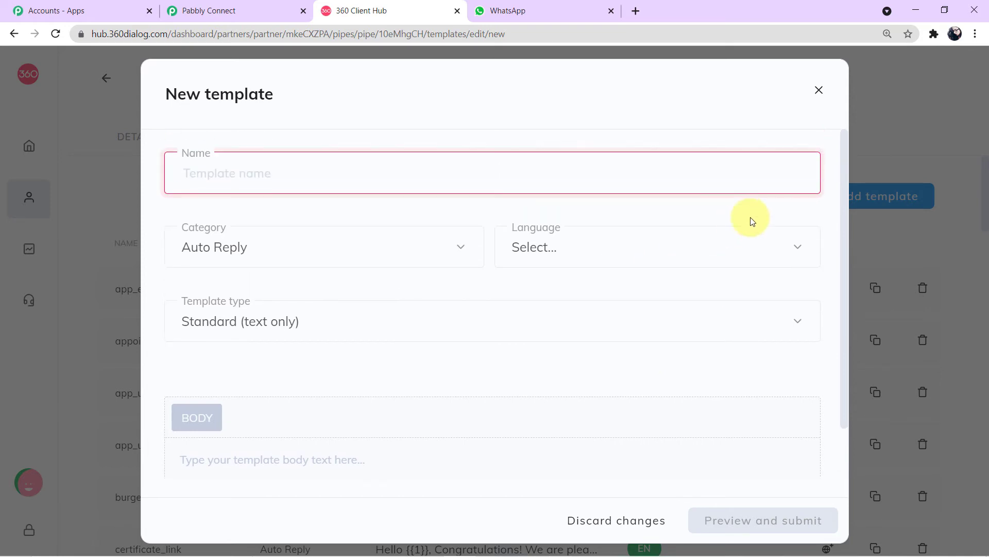
{"action": "left_click", "coordinate": [819, 90]}
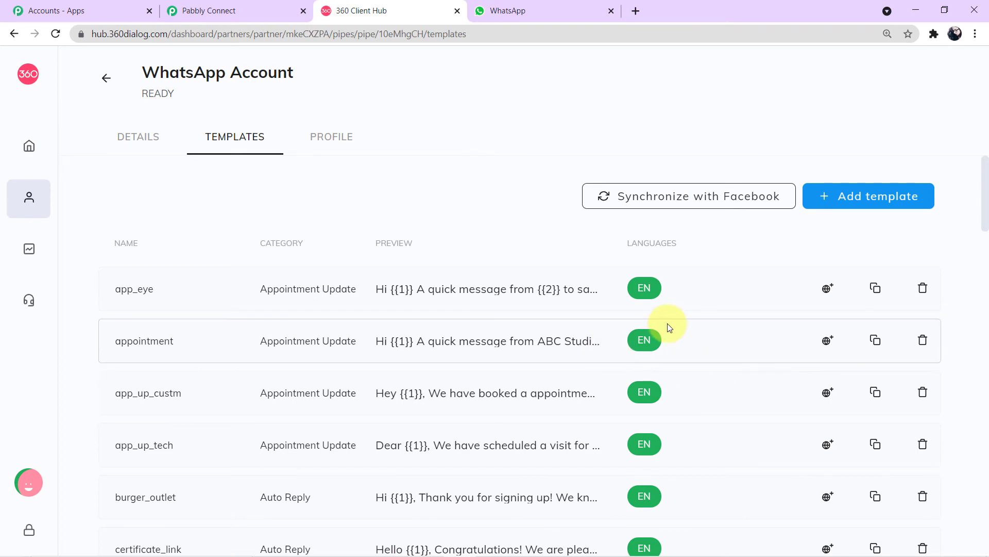
Step: Scroll through the existing templates, then go back to the Pabbly Connect workflow
{"action": "scroll", "coordinate": [669, 328], "scroll_direction": "down", "scroll_amount": 3}
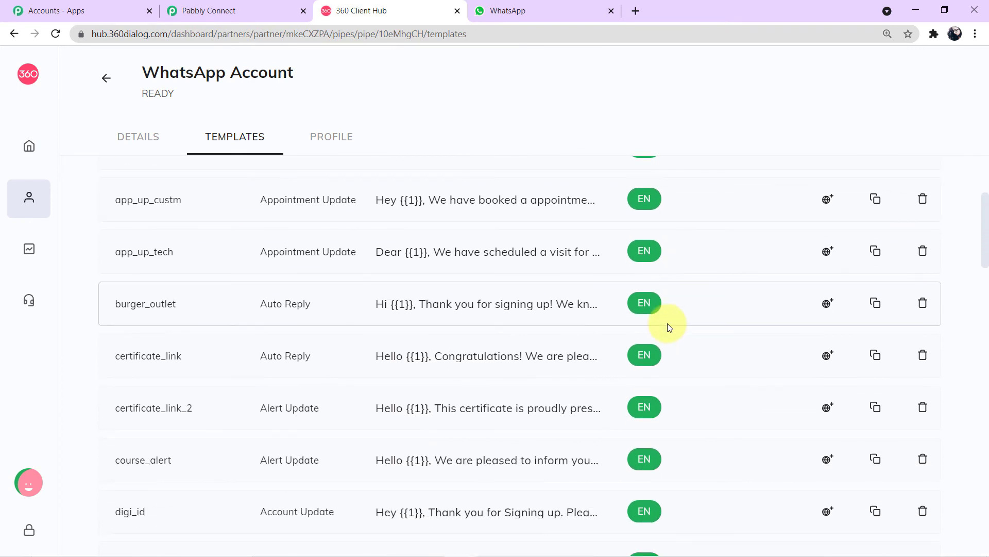
{"action": "scroll", "coordinate": [669, 328], "scroll_direction": "up", "scroll_amount": 3}
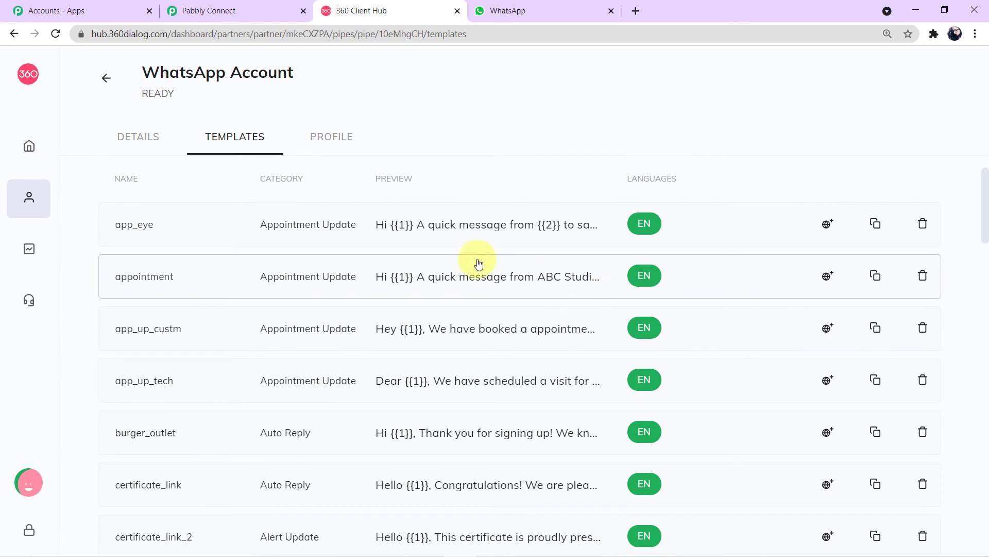
{"action": "left_click", "coordinate": [260, 9]}
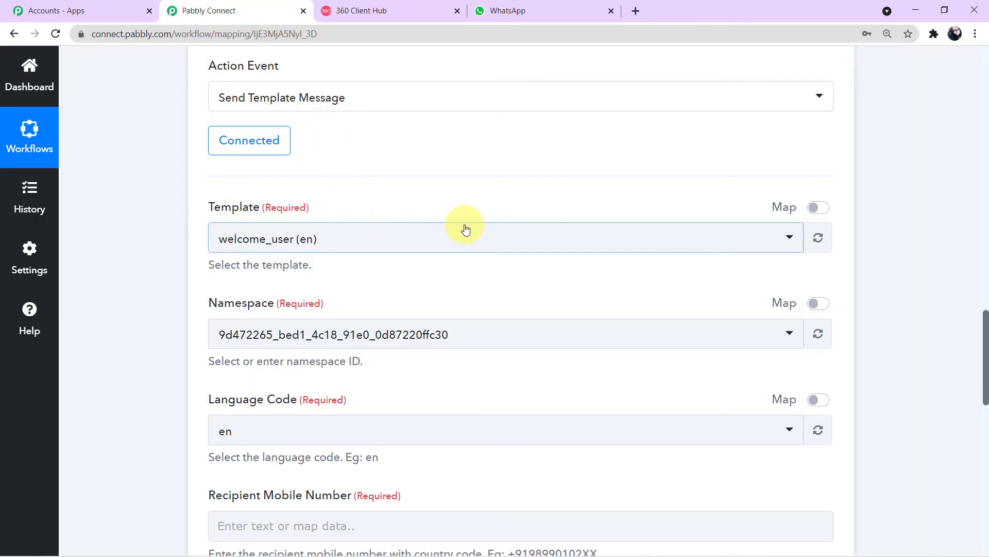
Step: Search the Template dropdown for 'send' and pick send_brochure_final (en)
{"action": "left_click", "coordinate": [792, 238]}
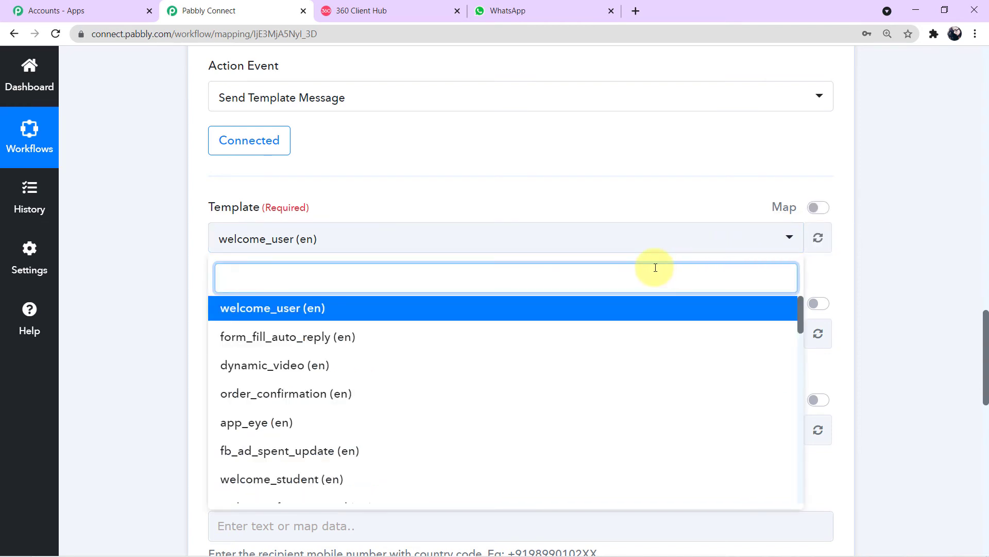
{"action": "type", "text": "send"}
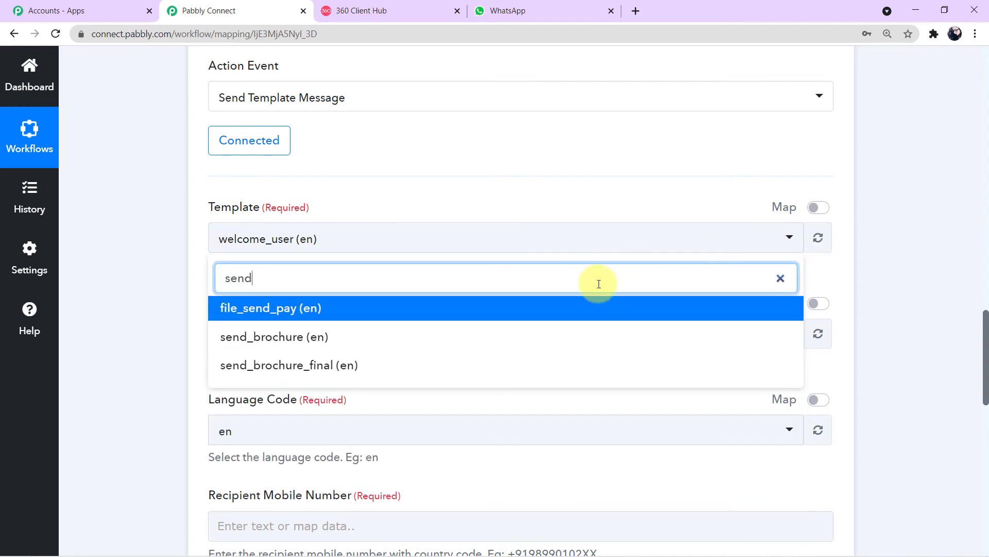
{"action": "left_click", "coordinate": [326, 370]}
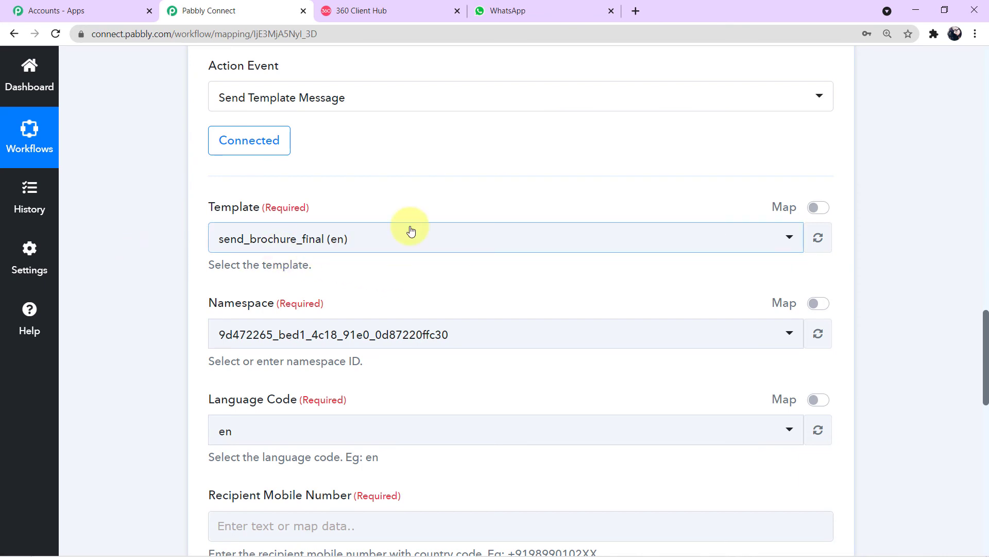
{"action": "scroll", "coordinate": [495, 246], "scroll_direction": "down", "scroll_amount": 1}
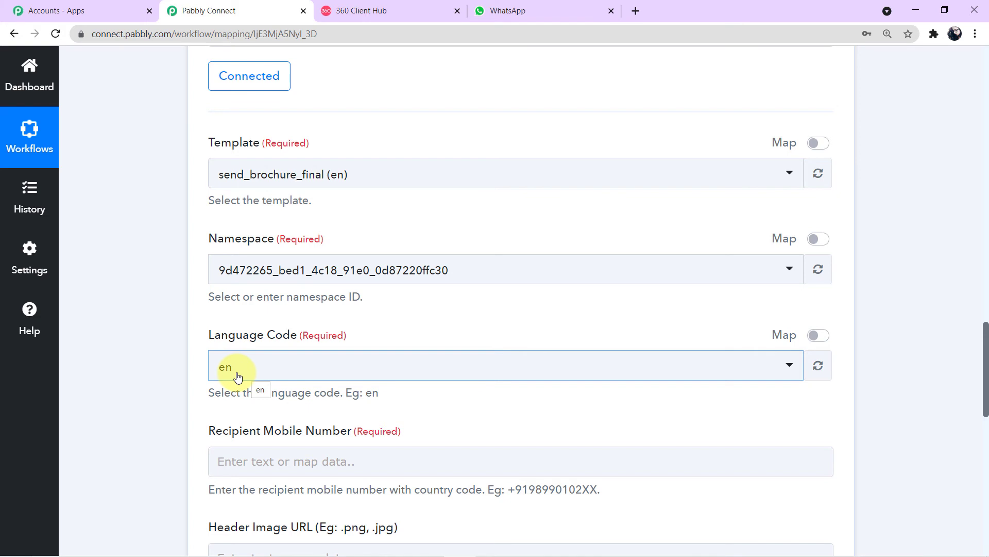
{"action": "left_click", "coordinate": [380, 13]}
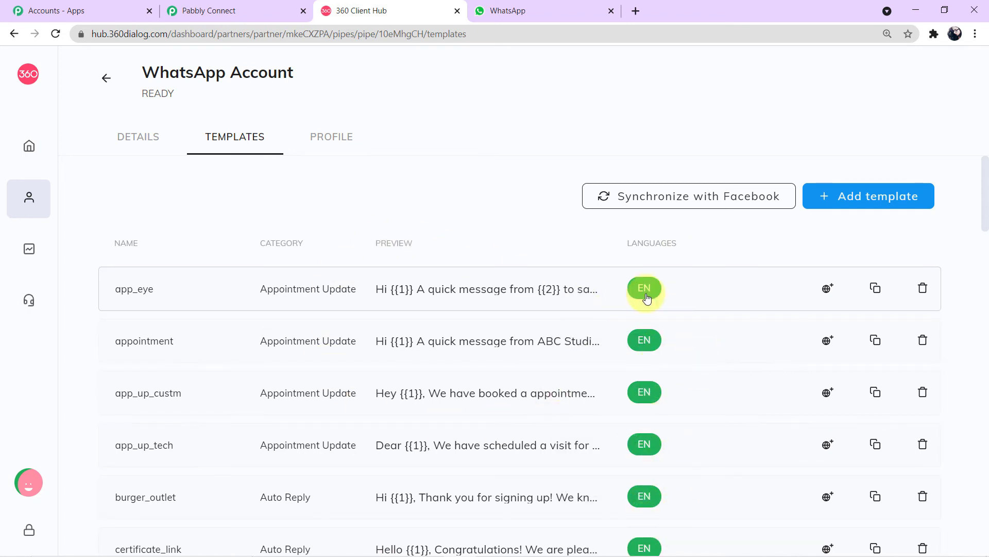
{"action": "left_click", "coordinate": [265, 13]}
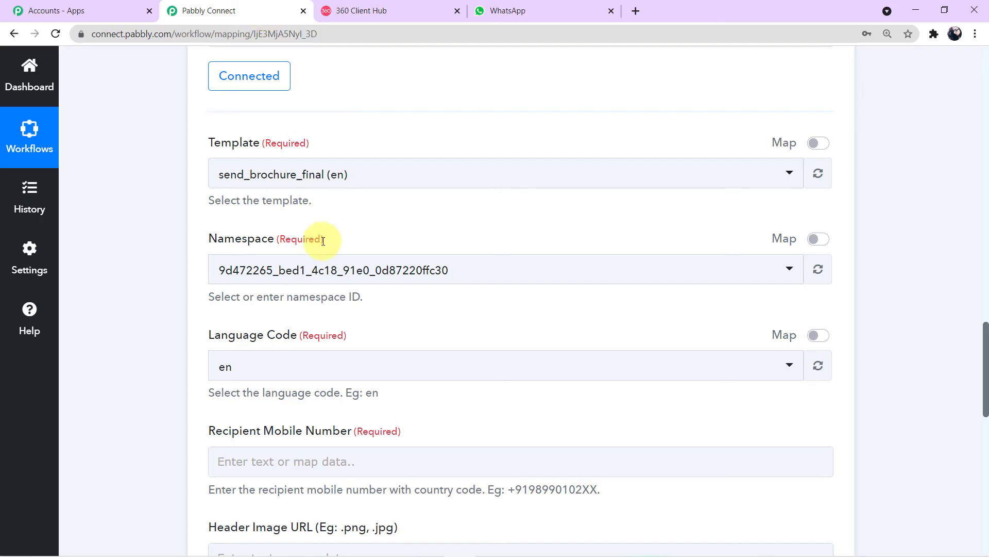
{"action": "scroll", "coordinate": [288, 226], "scroll_direction": "down", "scroll_amount": 1}
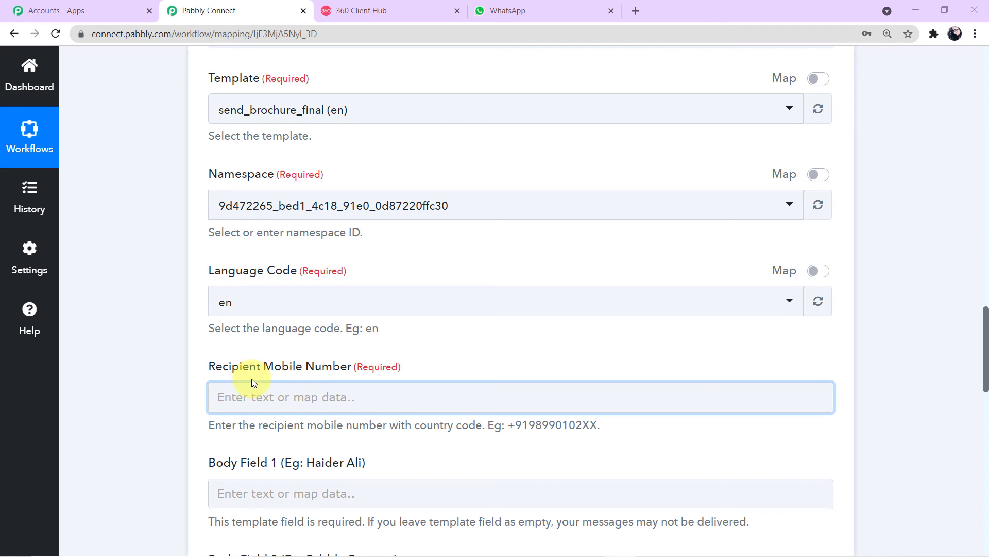
Step: Review the lead's captured full name, phone number and email in the trigger data
{"action": "left_click", "coordinate": [319, 395]}
{"action": "scroll", "coordinate": [320, 394], "scroll_direction": "down", "scroll_amount": 5}
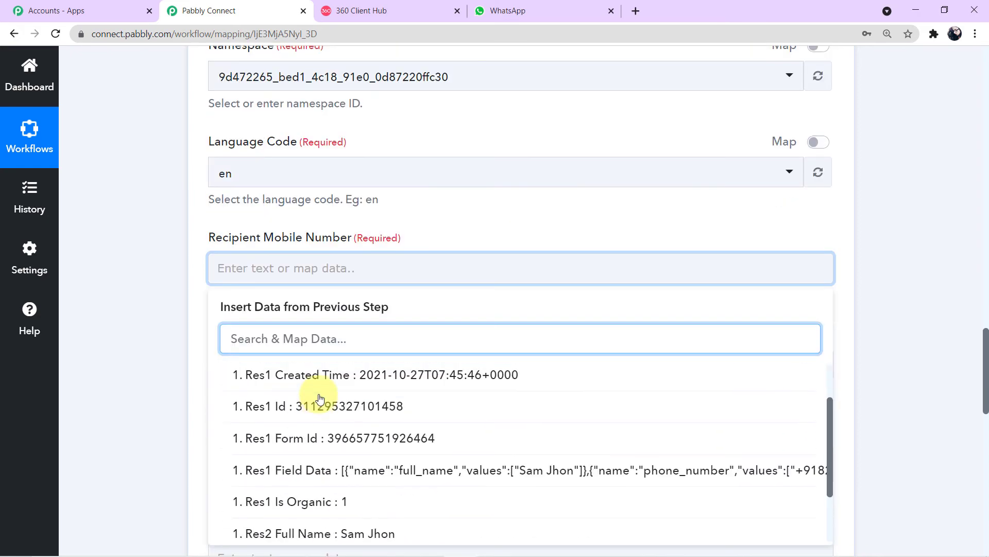
{"action": "scroll", "coordinate": [340, 416], "scroll_direction": "down", "scroll_amount": 3}
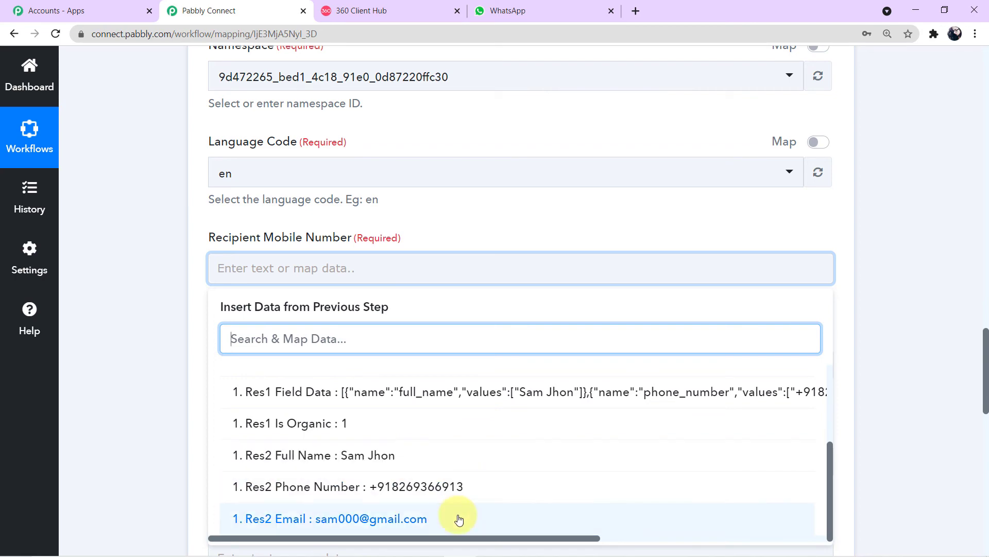
{"action": "scroll", "coordinate": [906, 400], "scroll_direction": "up", "scroll_amount": 5}
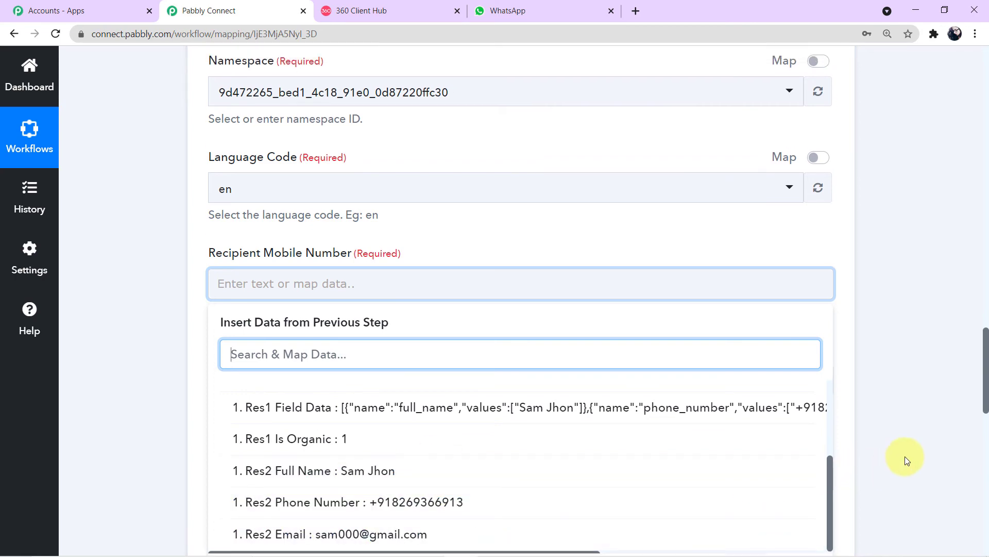
{"action": "scroll", "coordinate": [904, 458], "scroll_direction": "up", "scroll_amount": 10}
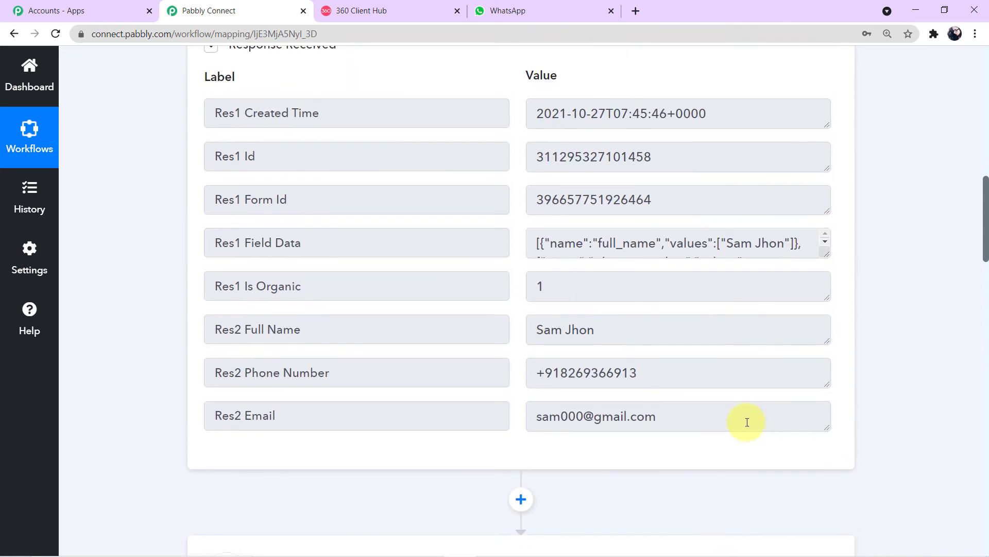
{"action": "left_click_drag", "start_coordinate": [617, 342], "coordinate": [482, 341]}
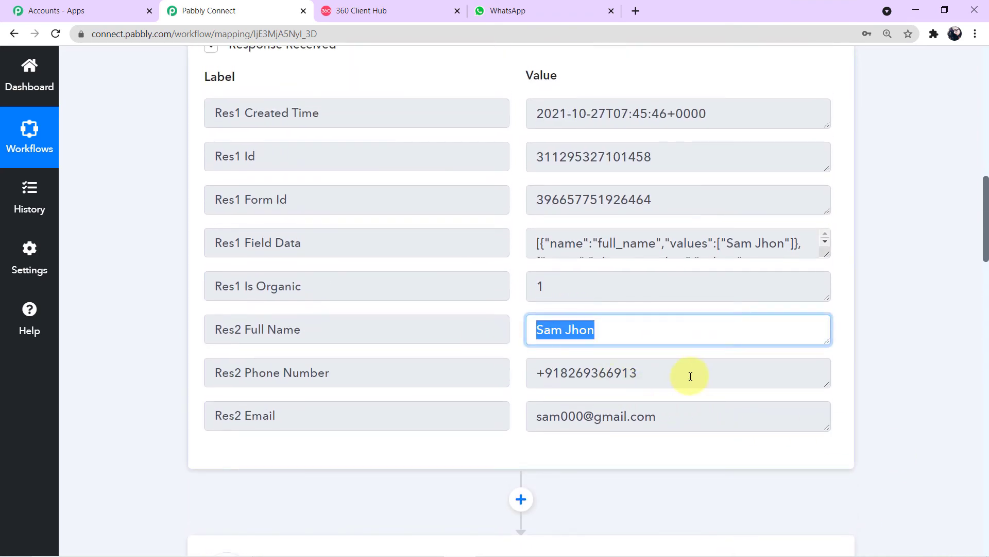
{"action": "left_click_drag", "start_coordinate": [691, 376], "coordinate": [530, 373]}
{"action": "left_click_drag", "start_coordinate": [665, 416], "coordinate": [497, 415]}
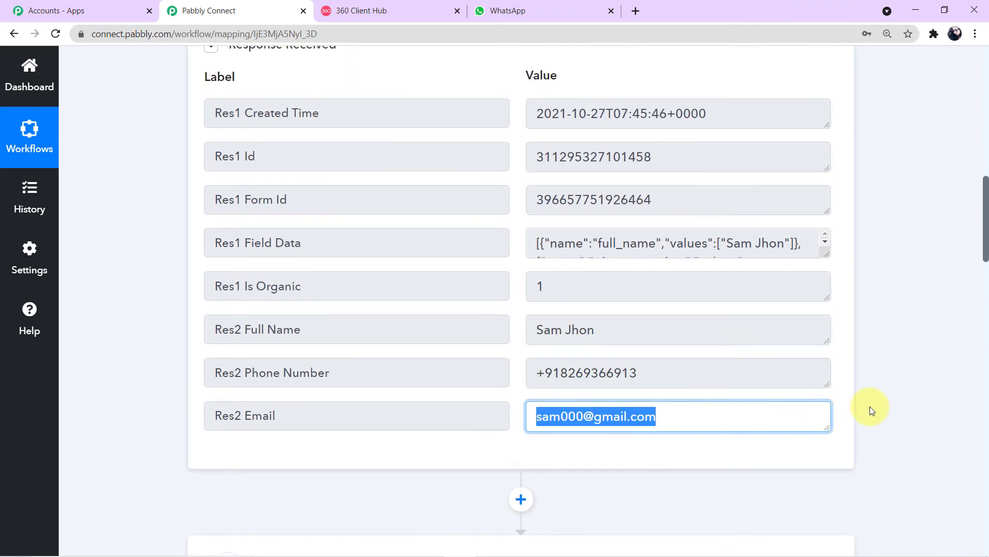
{"action": "scroll", "coordinate": [884, 411], "scroll_direction": "down", "scroll_amount": 13}
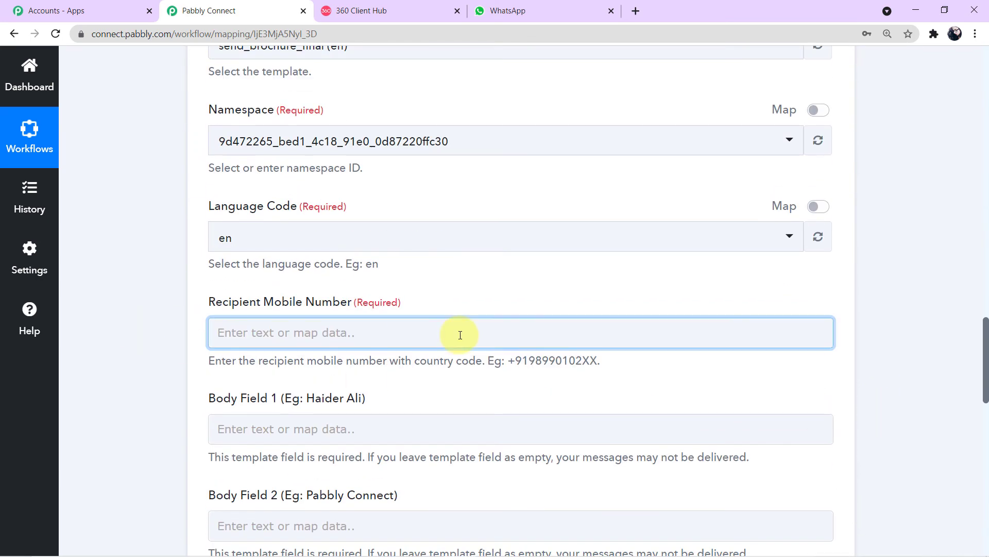
{"action": "scroll", "coordinate": [414, 326], "scroll_direction": "up", "scroll_amount": 10}
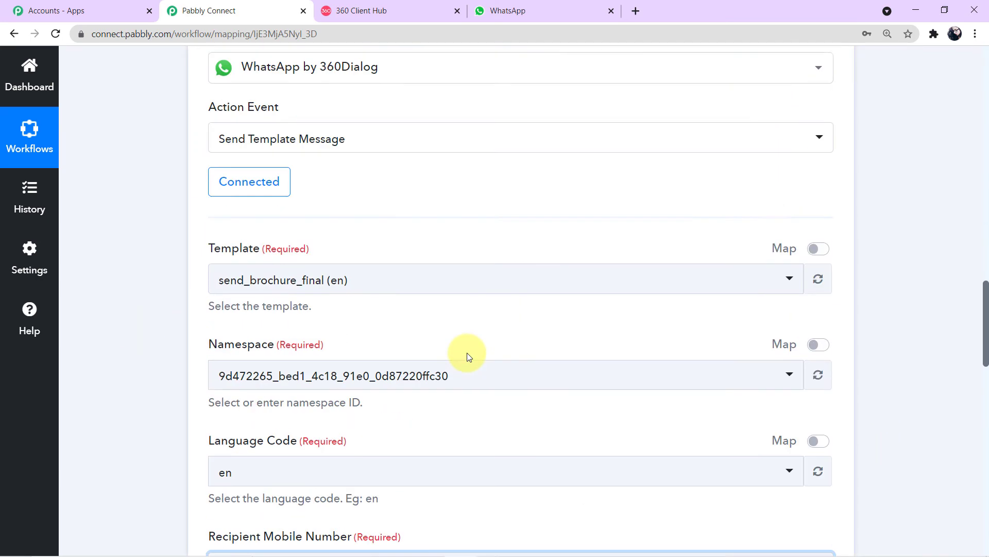
{"action": "scroll", "coordinate": [467, 356], "scroll_direction": "up", "scroll_amount": 3}
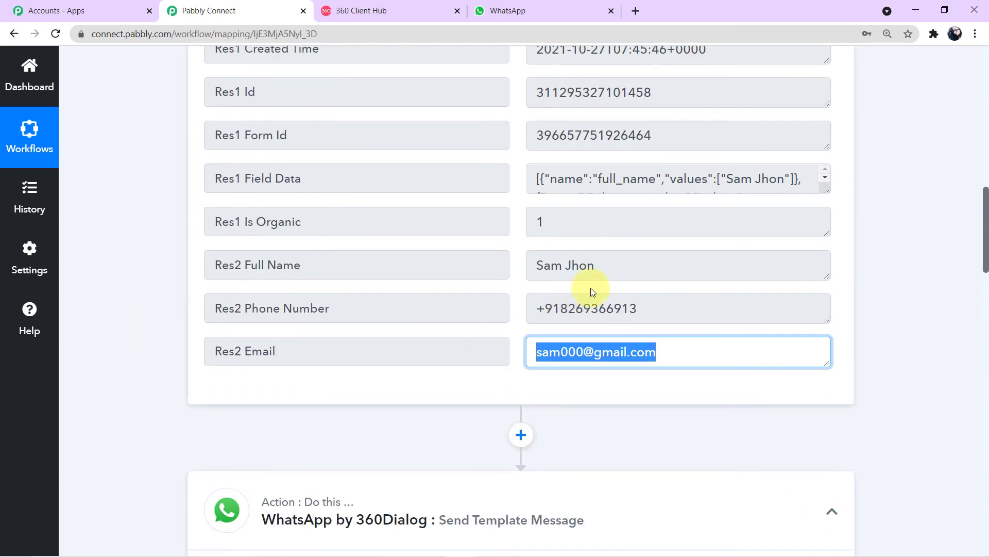
Step: Select the lead's full name in the trigger response
{"action": "left_click", "coordinate": [609, 272]}
{"action": "triple_click", "coordinate": [529, 265]}
{"action": "scroll", "coordinate": [607, 335], "scroll_direction": "down", "scroll_amount": 5}
{"action": "scroll", "coordinate": [611, 340], "scroll_direction": "down", "scroll_amount": 9}
Step: Map 1. Res2 Phone Number from the Facebook lead step into Recipient Mobile Number
{"action": "left_click", "coordinate": [609, 335]}
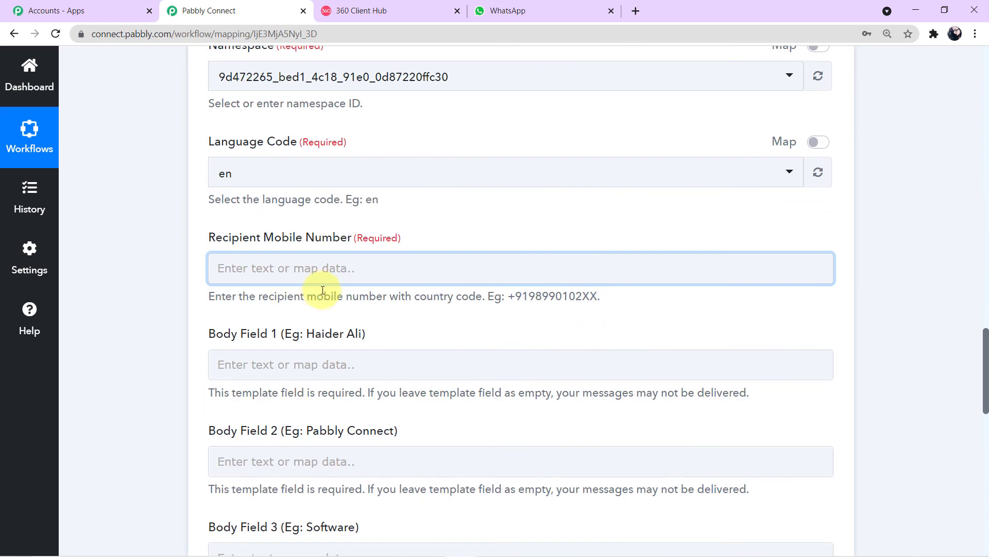
{"action": "scroll", "coordinate": [330, 316], "scroll_direction": "up", "scroll_amount": 2}
{"action": "left_click", "coordinate": [325, 324]}
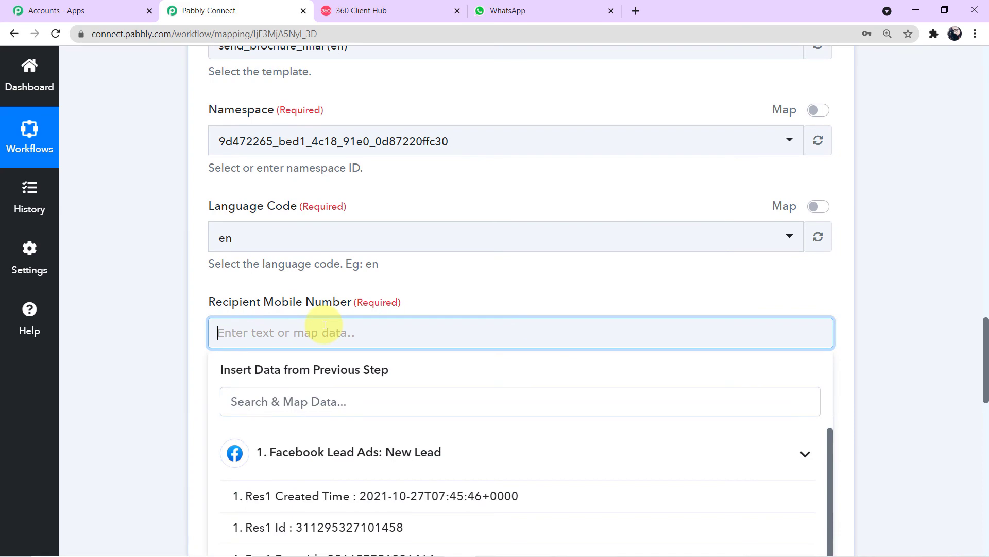
{"action": "scroll", "coordinate": [340, 330], "scroll_direction": "down", "scroll_amount": 6}
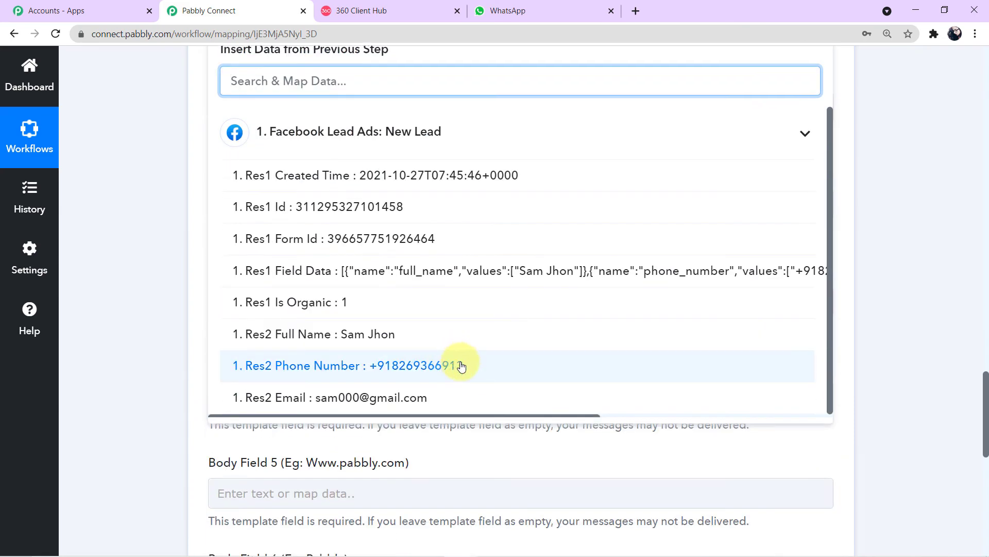
{"action": "scroll", "coordinate": [332, 365], "scroll_direction": "up", "scroll_amount": 3}
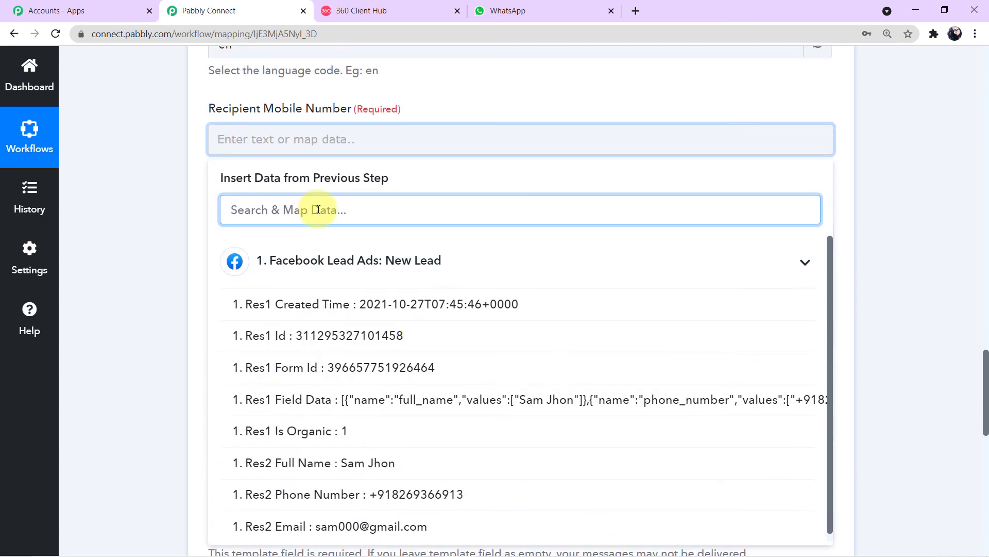
{"action": "scroll", "coordinate": [392, 309], "scroll_direction": "down", "scroll_amount": 3}
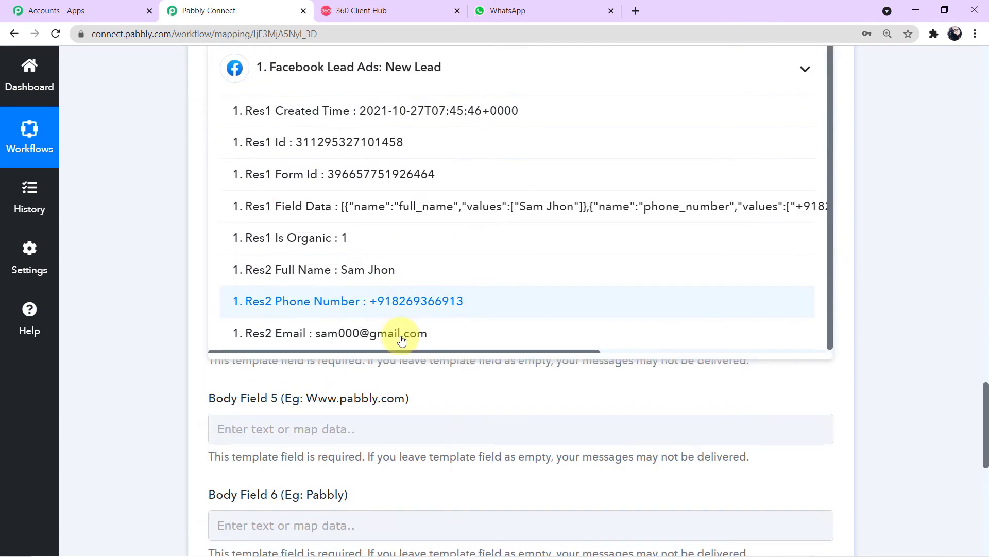
{"action": "left_click", "coordinate": [410, 309]}
{"action": "left_click", "coordinate": [165, 258]}
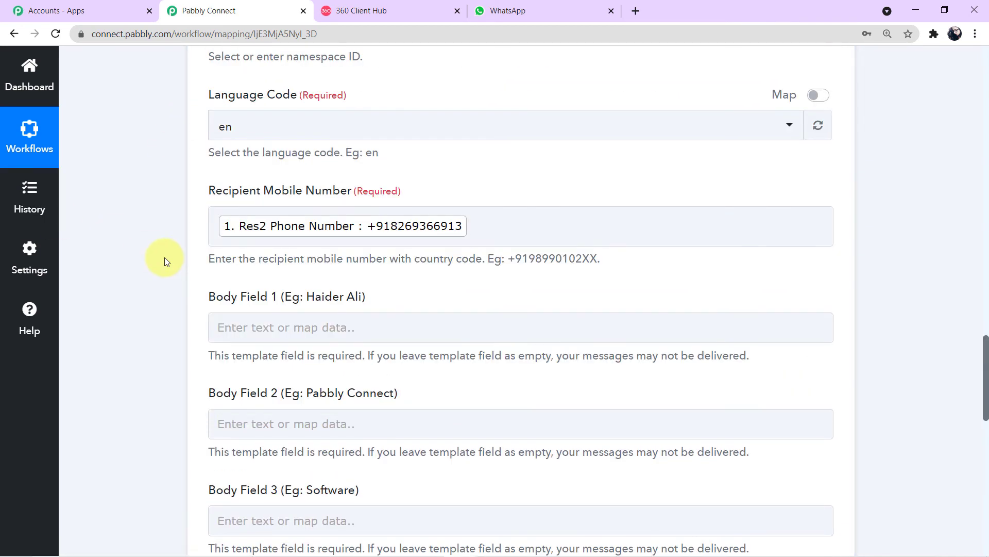
{"action": "scroll", "coordinate": [165, 261], "scroll_direction": "down", "scroll_amount": 1}
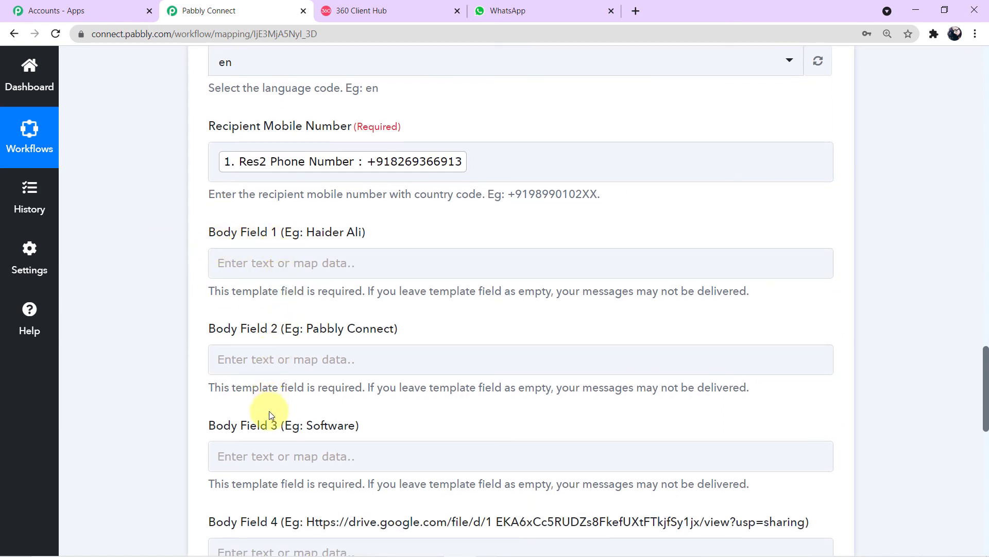
Step: Map the Facebook Lead Ads 'Res2 Full Name' field into Body Field 1 of the WhatsApp template
{"action": "scroll", "coordinate": [270, 342], "scroll_direction": "down", "scroll_amount": 4}
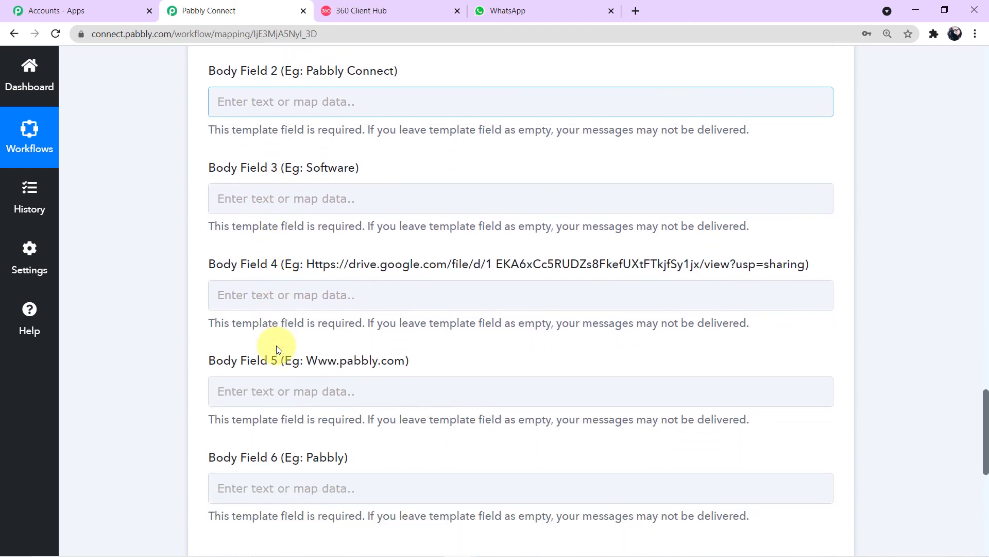
{"action": "scroll", "coordinate": [277, 345], "scroll_direction": "down", "scroll_amount": 1}
{"action": "scroll", "coordinate": [276, 345], "scroll_direction": "up", "scroll_amount": 6}
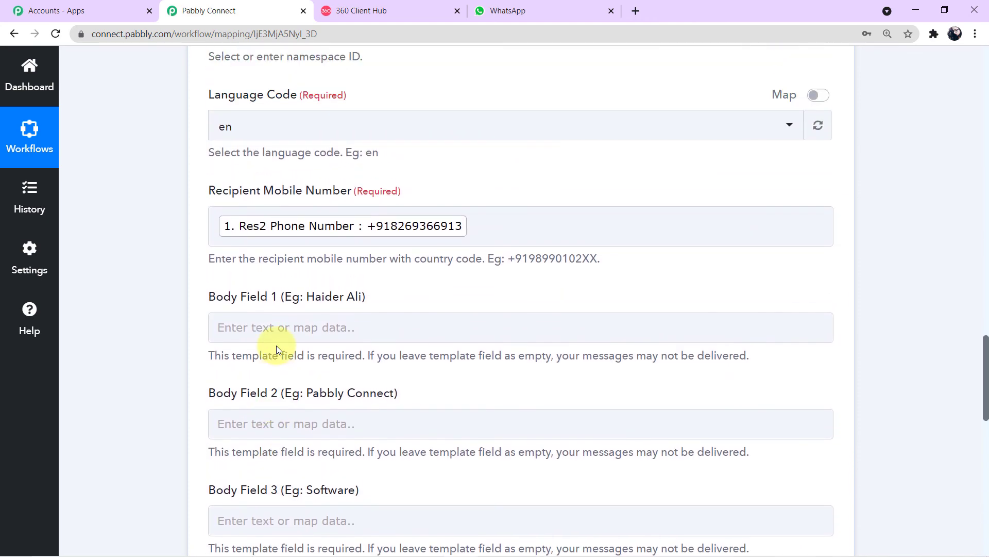
{"action": "left_click", "coordinate": [218, 328]}
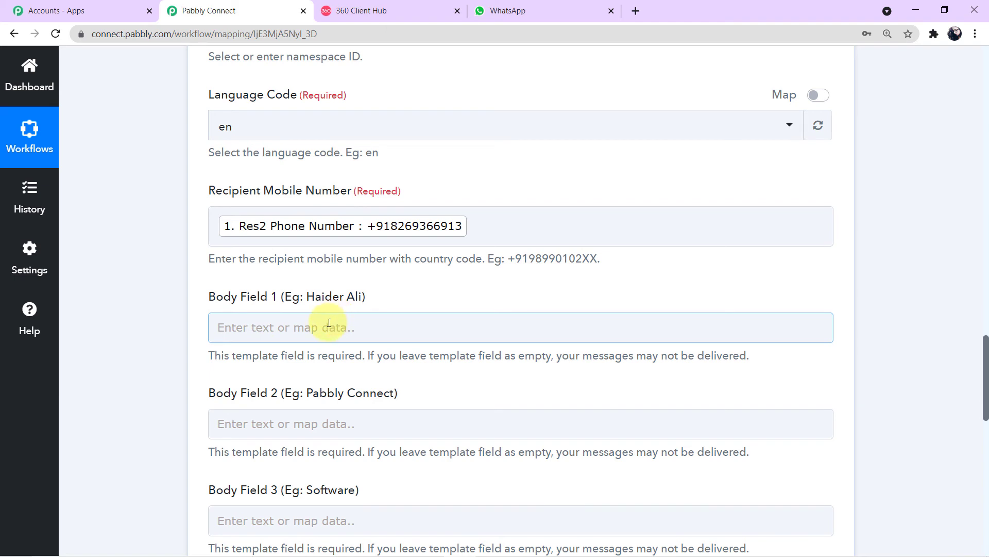
{"action": "left_click", "coordinate": [283, 307]}
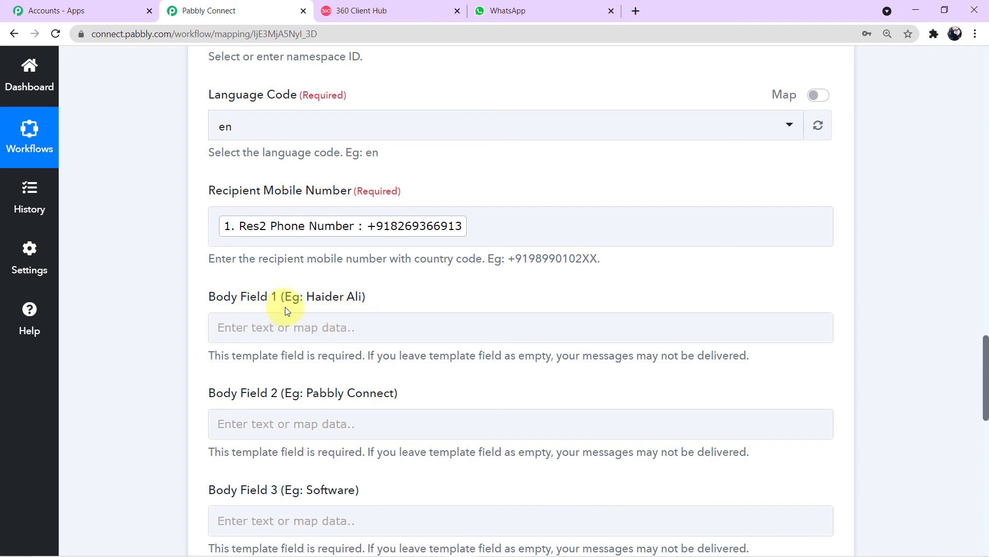
{"action": "left_click", "coordinate": [334, 327]}
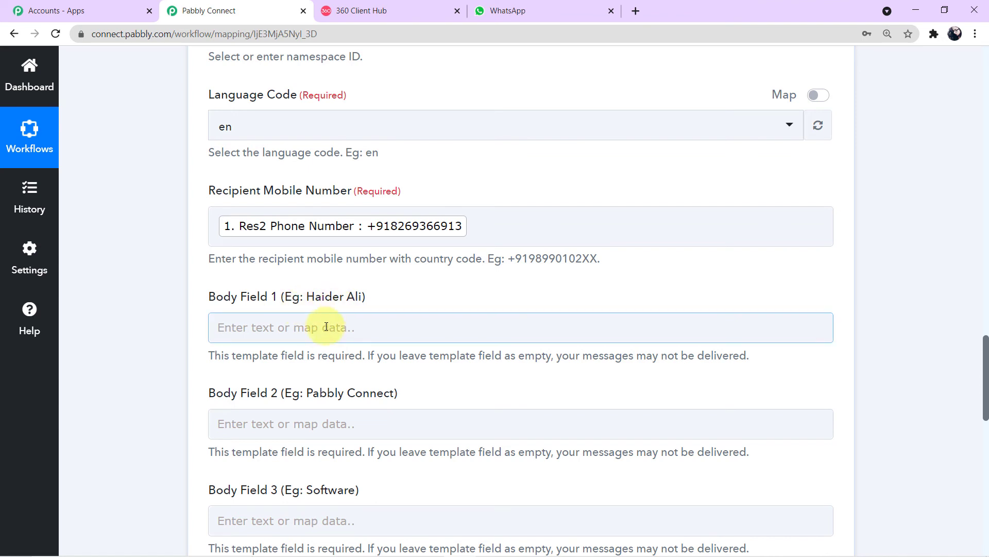
{"action": "left_click", "coordinate": [320, 329]}
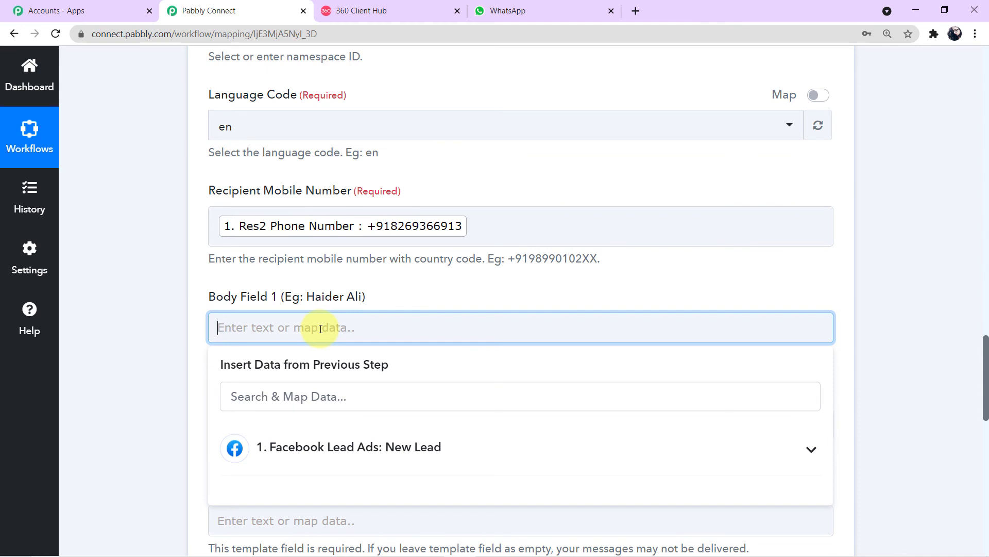
{"action": "left_click", "coordinate": [596, 437]}
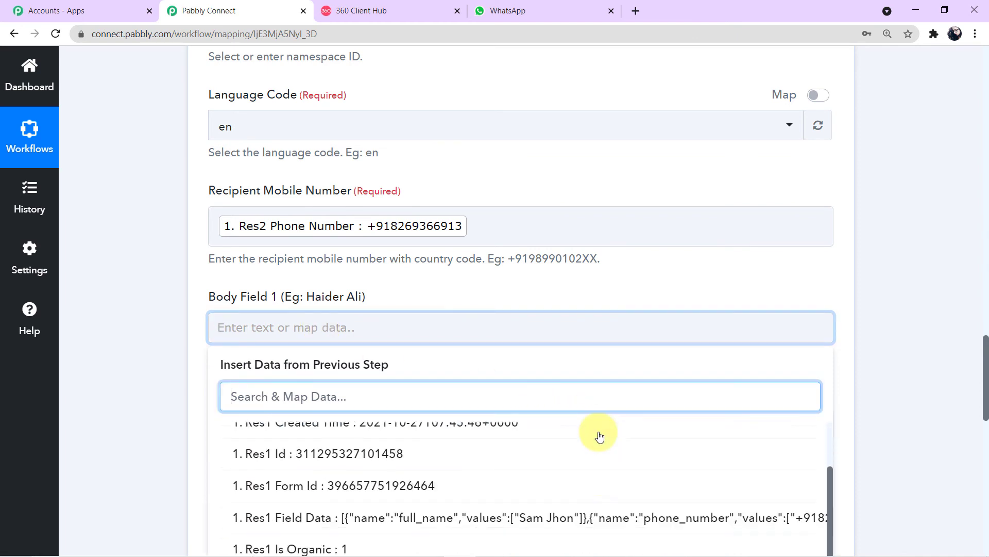
{"action": "scroll", "coordinate": [575, 458], "scroll_direction": "down", "scroll_amount": 1}
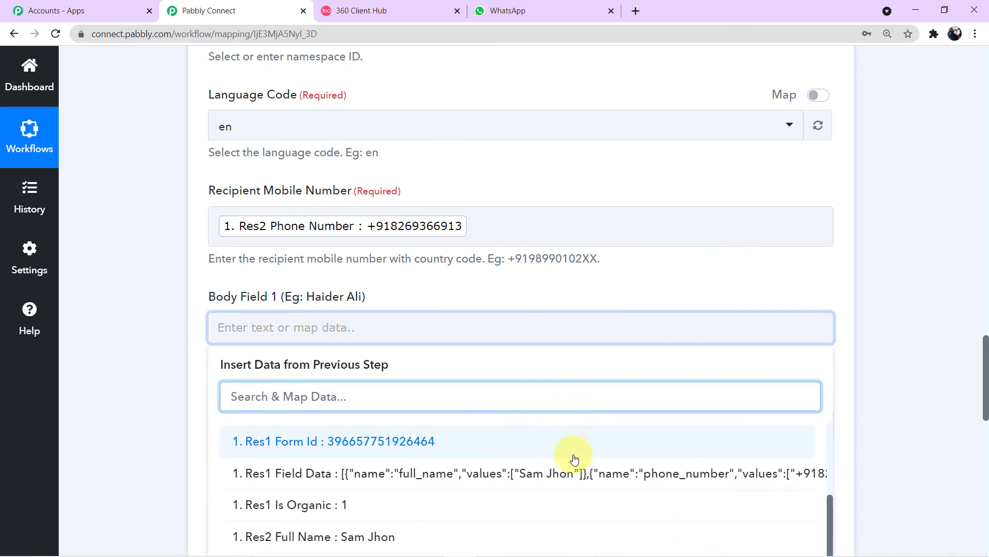
{"action": "left_click", "coordinate": [369, 537]}
{"action": "left_click", "coordinate": [188, 384]}
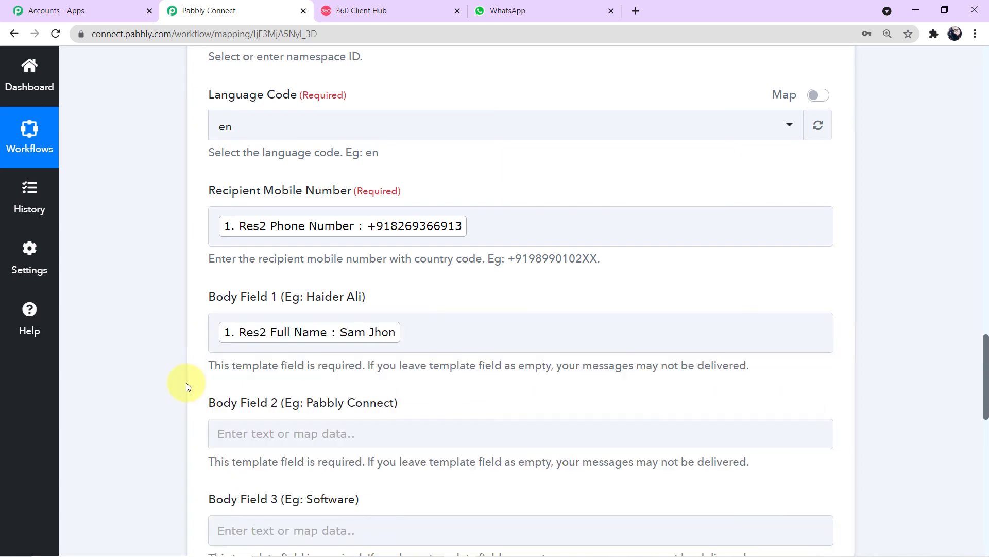
{"action": "scroll", "coordinate": [186, 386], "scroll_direction": "down", "scroll_amount": 1}
{"action": "scroll", "coordinate": [187, 383], "scroll_direction": "down", "scroll_amount": 1}
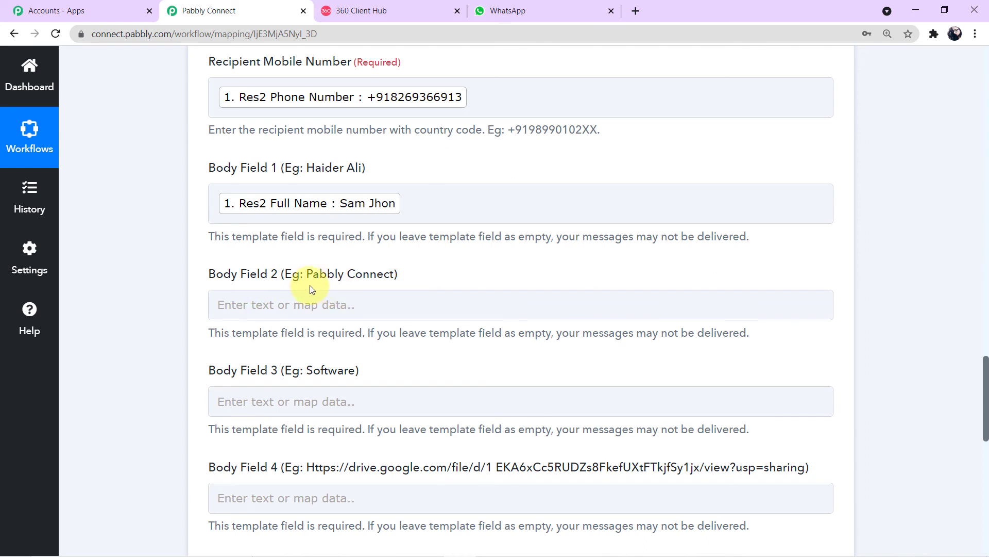
Step: Enter 'Carzspa Hyderabad' in Body Field 2
{"action": "left_click", "coordinate": [353, 304]}
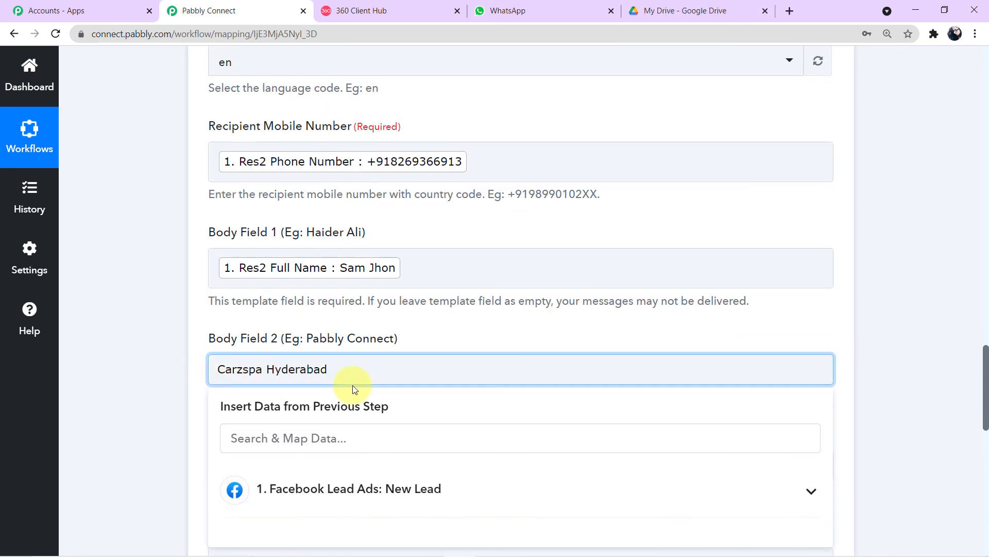
{"action": "left_click", "coordinate": [152, 379]}
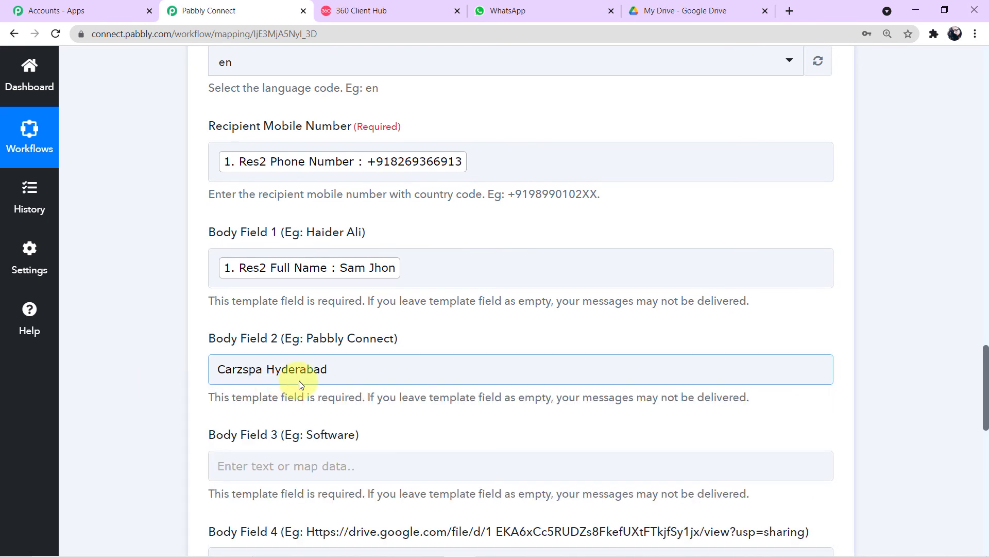
{"action": "scroll", "coordinate": [372, 380], "scroll_direction": "down", "scroll_amount": 1}
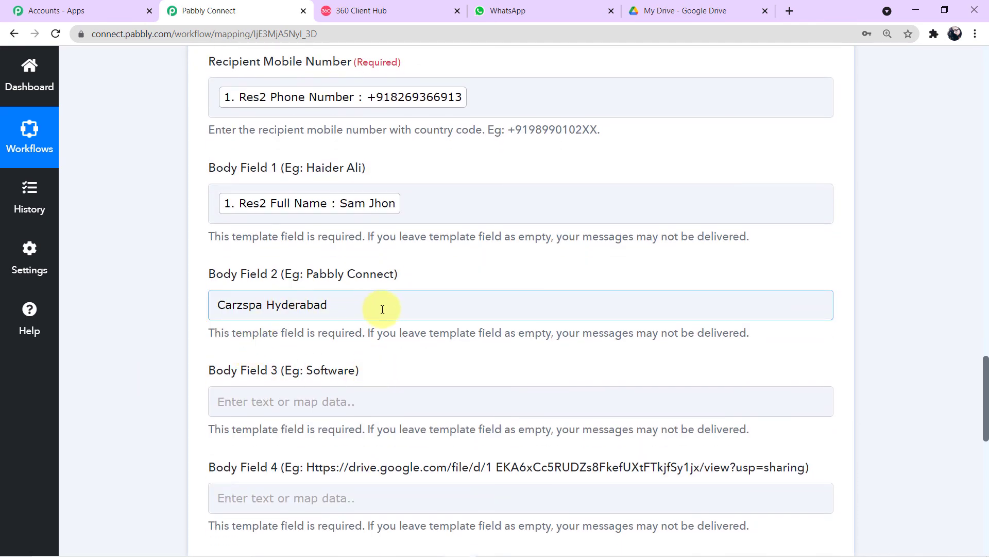
{"action": "scroll", "coordinate": [381, 305], "scroll_direction": "down", "scroll_amount": 1}
{"action": "left_click", "coordinate": [384, 310]}
Step: Enter 'Car Repair Services' in Body Field 3
{"action": "left_click", "coordinate": [238, 327]}
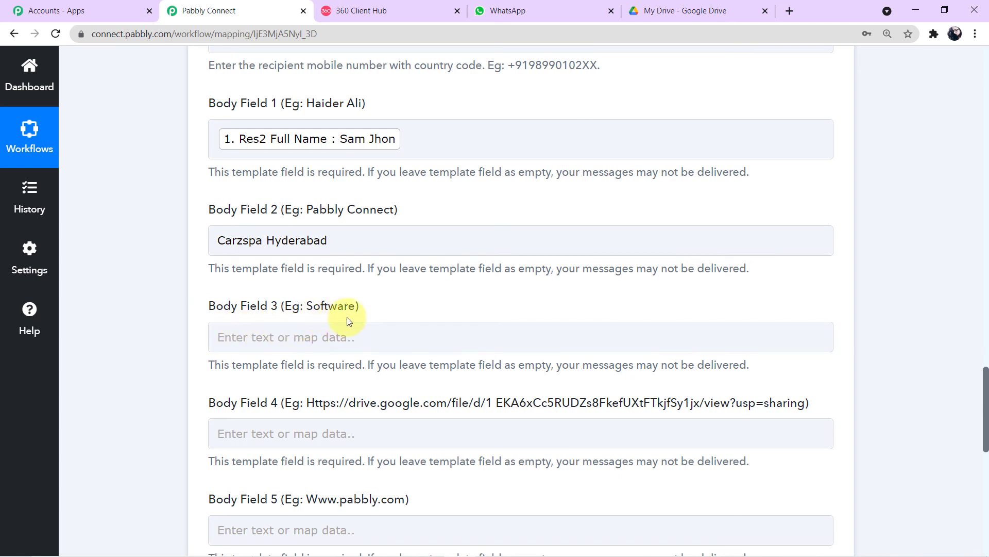
{"action": "left_click", "coordinate": [292, 330]}
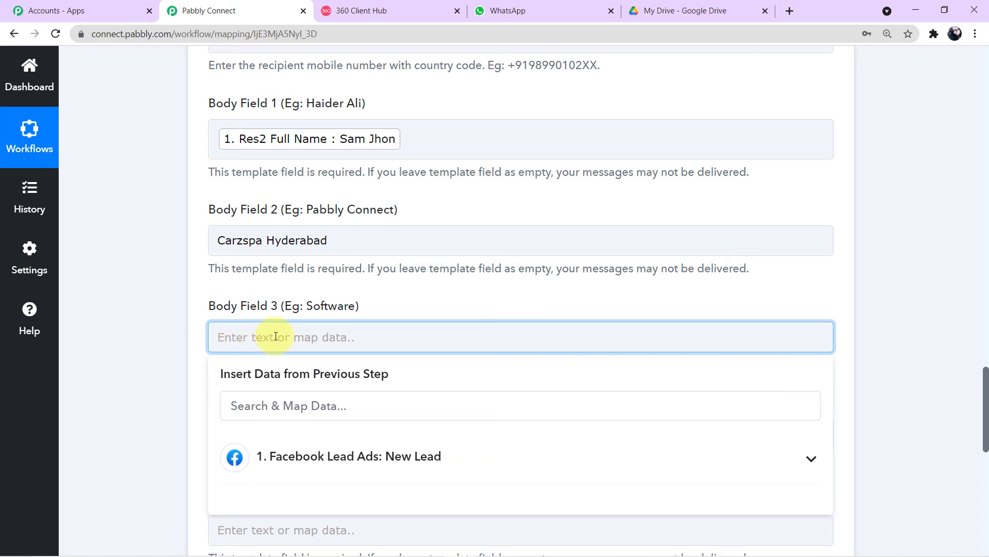
{"action": "type", "text": "Car Repair"}
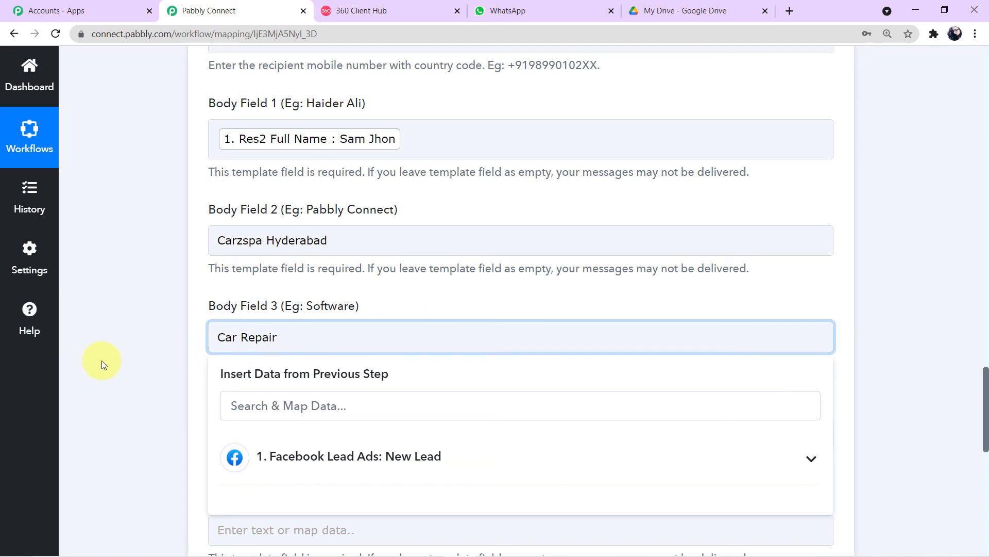
{"action": "left_click", "coordinate": [156, 352]}
{"action": "left_click", "coordinate": [294, 343]}
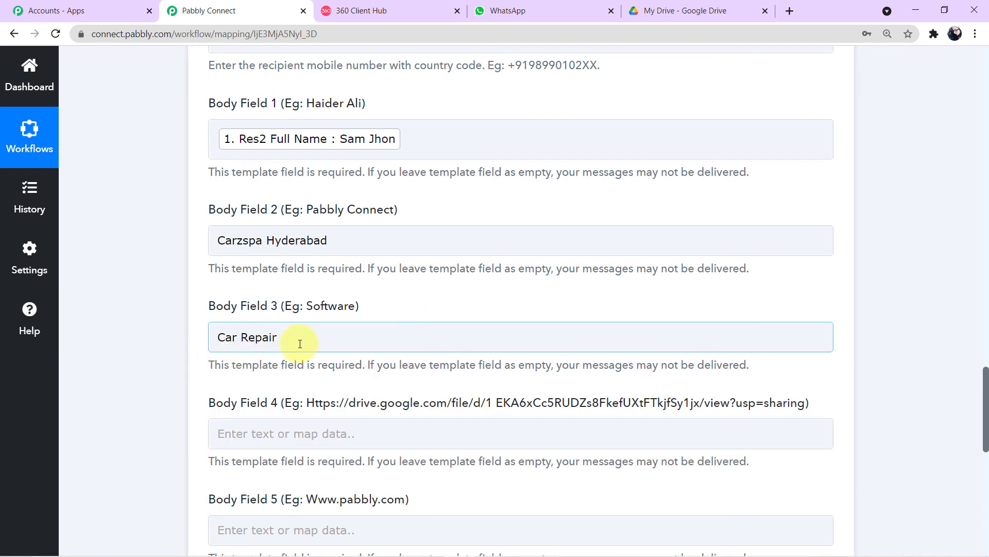
{"action": "left_click", "coordinate": [299, 343]}
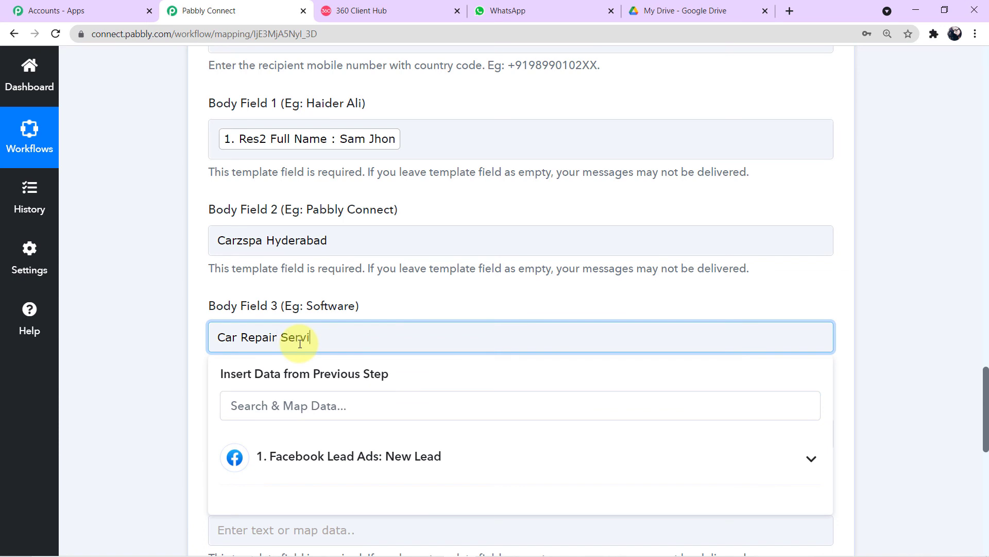
{"action": "left_click", "coordinate": [159, 361]}
{"action": "scroll", "coordinate": [159, 361], "scroll_direction": "down", "scroll_amount": 2}
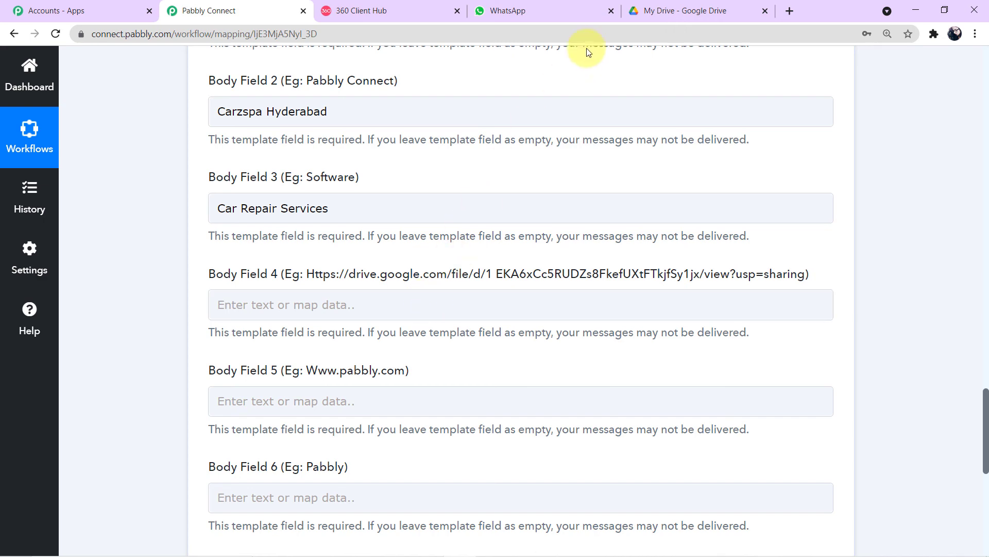
Step: Open Car Portal.pdf from Google Drive's Suggested files and scroll through its 12 preview pages
{"action": "left_click", "coordinate": [667, 9]}
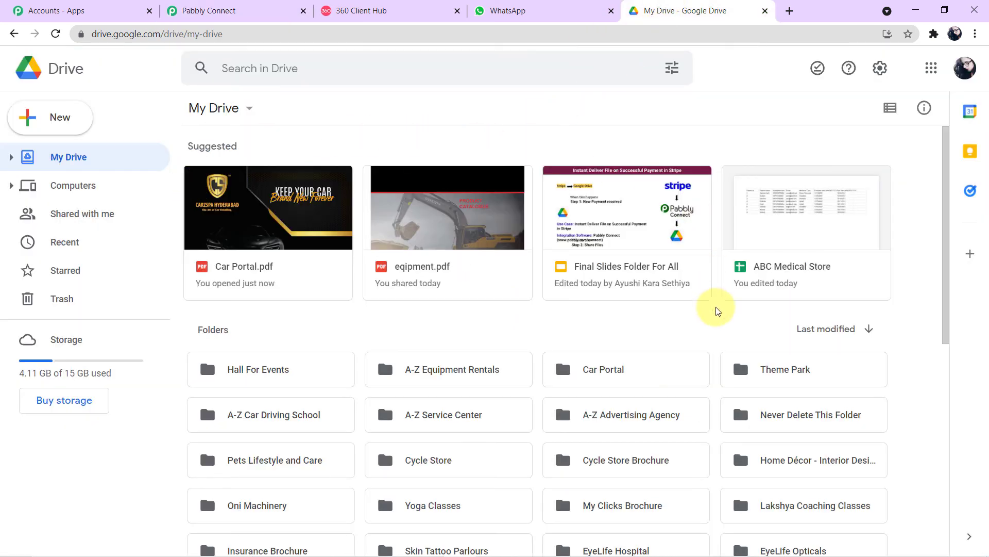
{"action": "double_click", "coordinate": [260, 234]}
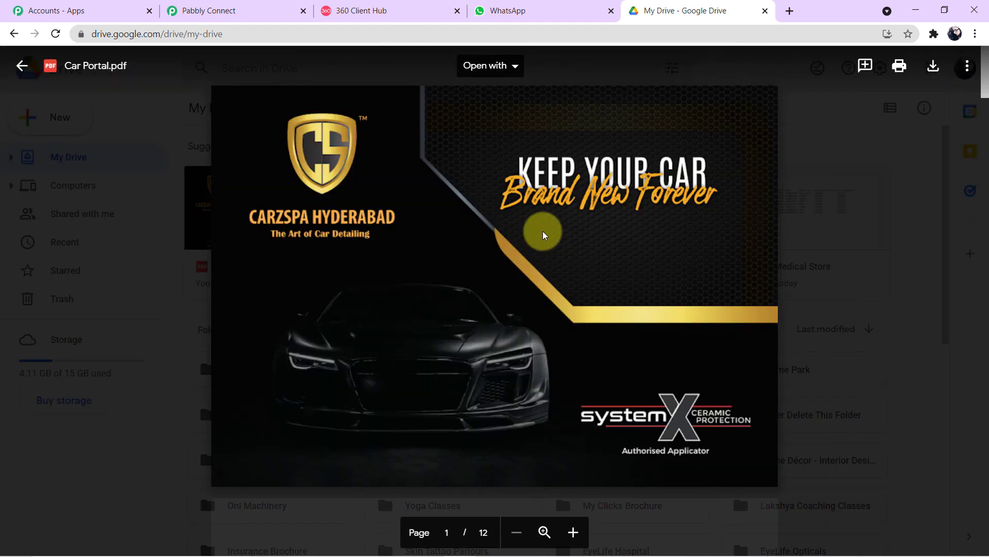
{"action": "scroll", "coordinate": [544, 231], "scroll_direction": "down", "scroll_amount": 3}
{"action": "scroll", "coordinate": [544, 231], "scroll_direction": "down", "scroll_amount": 1}
{"action": "scroll", "coordinate": [543, 231], "scroll_direction": "up", "scroll_amount": 5}
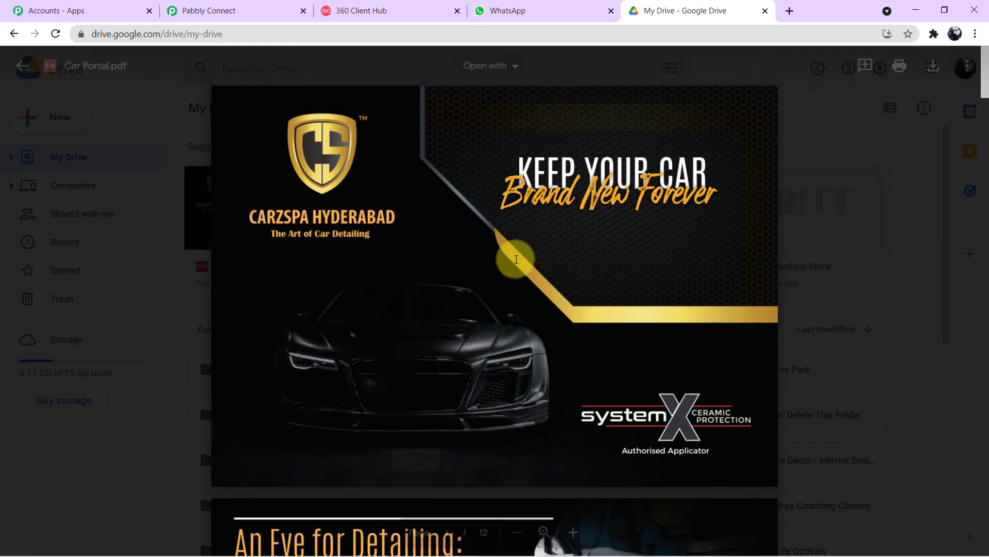
{"action": "scroll", "coordinate": [516, 259], "scroll_direction": "down", "scroll_amount": 3}
{"action": "scroll", "coordinate": [517, 260], "scroll_direction": "down", "scroll_amount": 15}
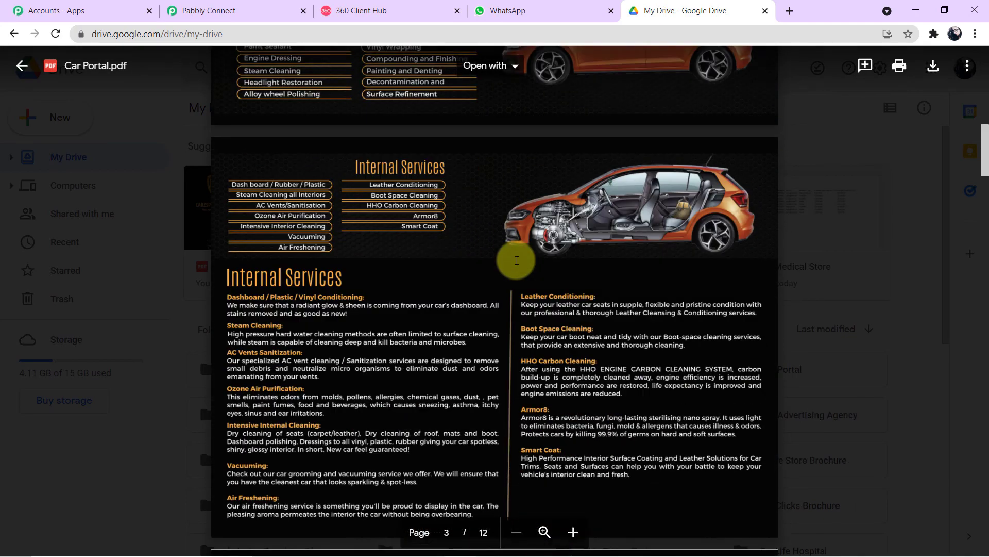
{"action": "scroll", "coordinate": [516, 260], "scroll_direction": "up", "scroll_amount": 15}
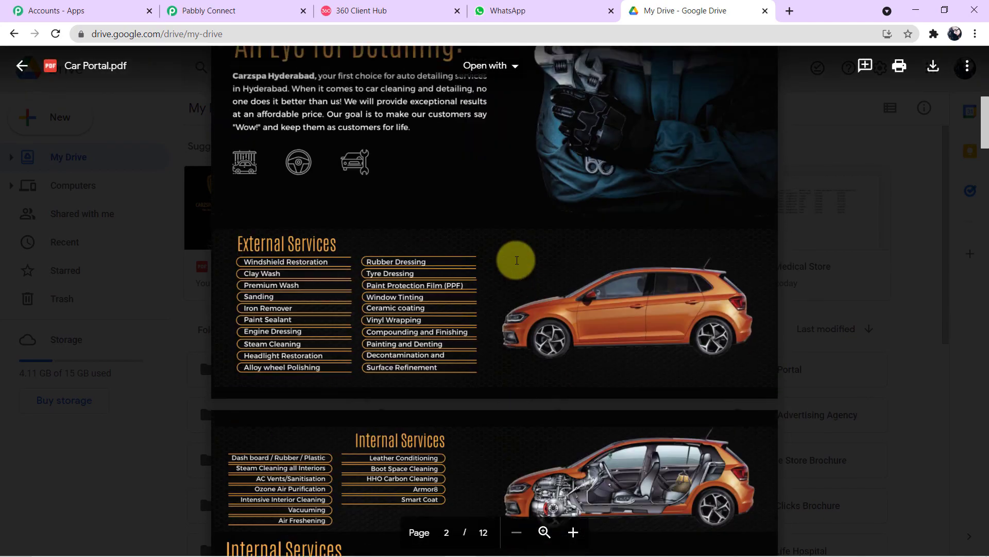
{"action": "scroll", "coordinate": [516, 260], "scroll_direction": "up", "scroll_amount": 5}
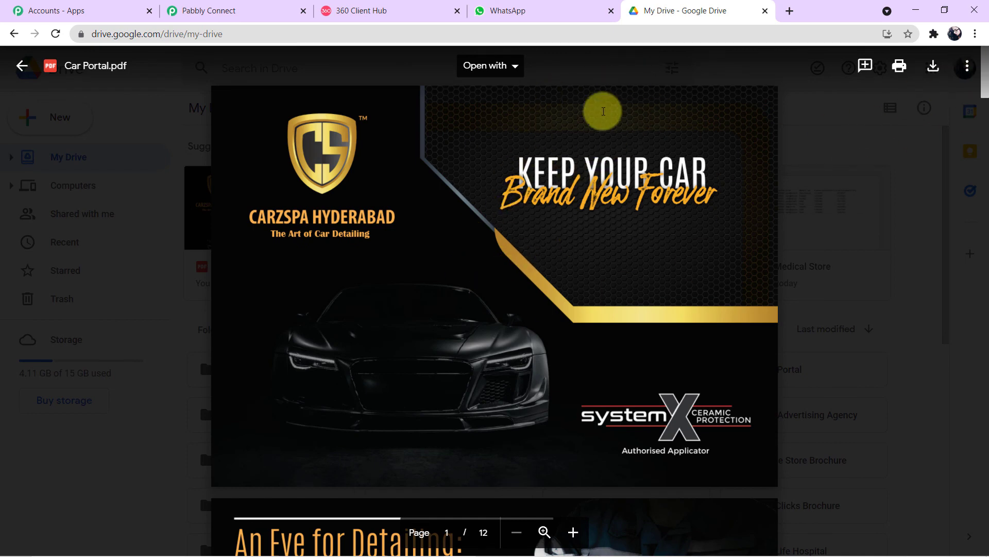
Step: Share Car Portal.pdf so anyone with the link can view it, and copy the link
{"action": "left_click", "coordinate": [968, 69]}
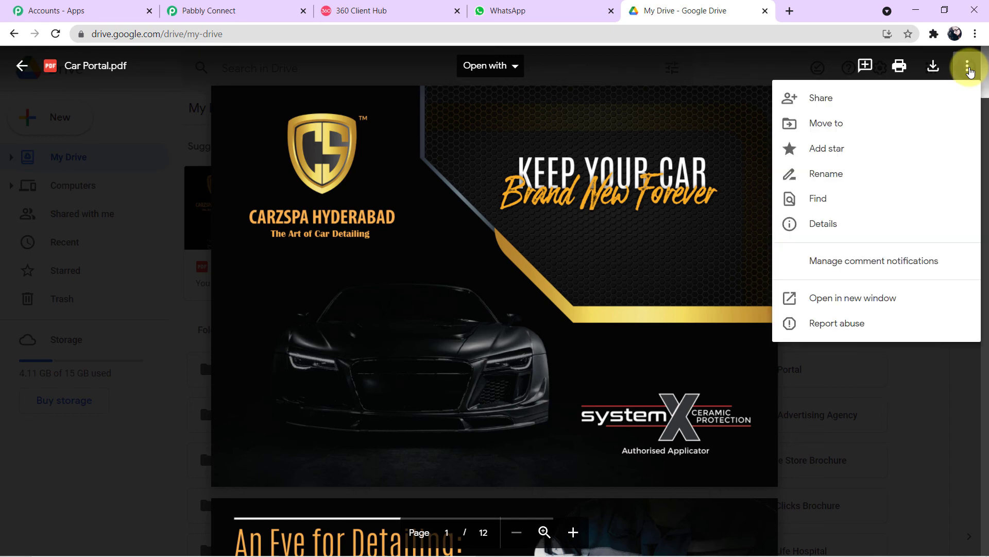
{"action": "left_click", "coordinate": [908, 98]}
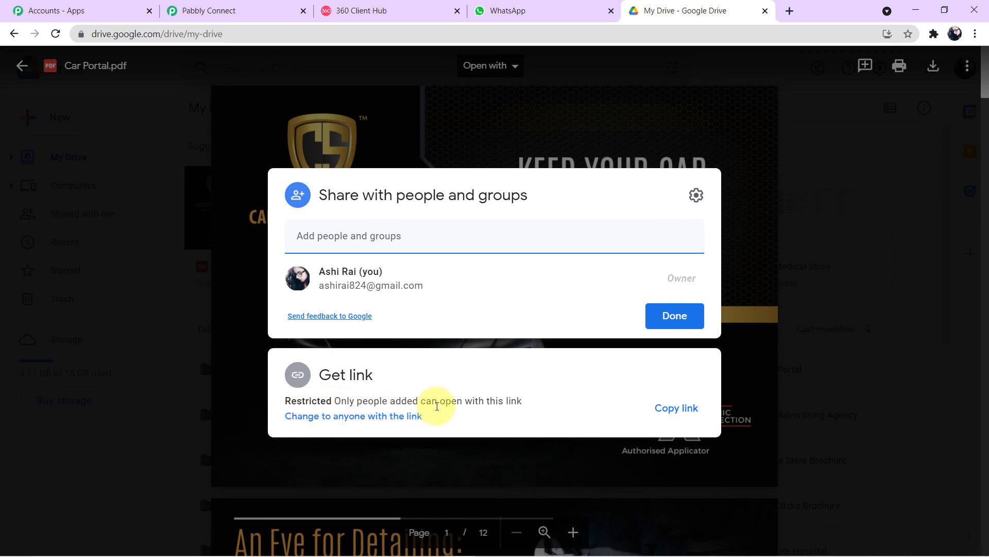
{"action": "left_click", "coordinate": [394, 416]}
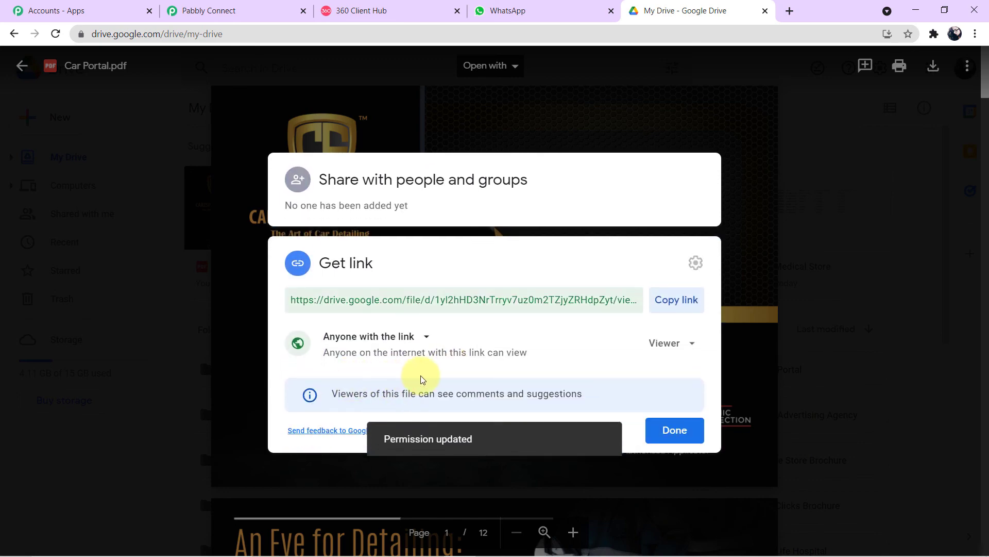
{"action": "left_click", "coordinate": [682, 300]}
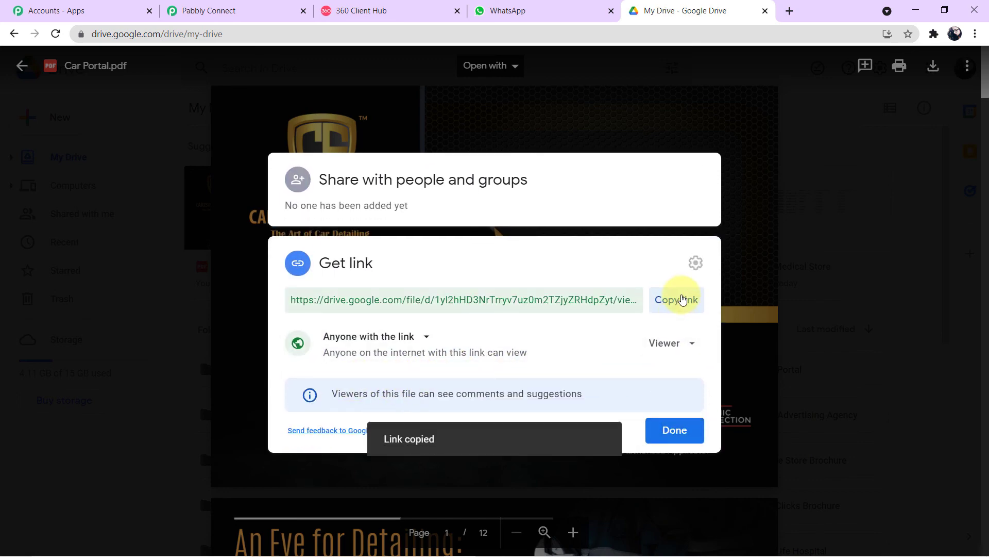
{"action": "left_click", "coordinate": [229, 9]}
{"action": "left_click", "coordinate": [342, 303]}
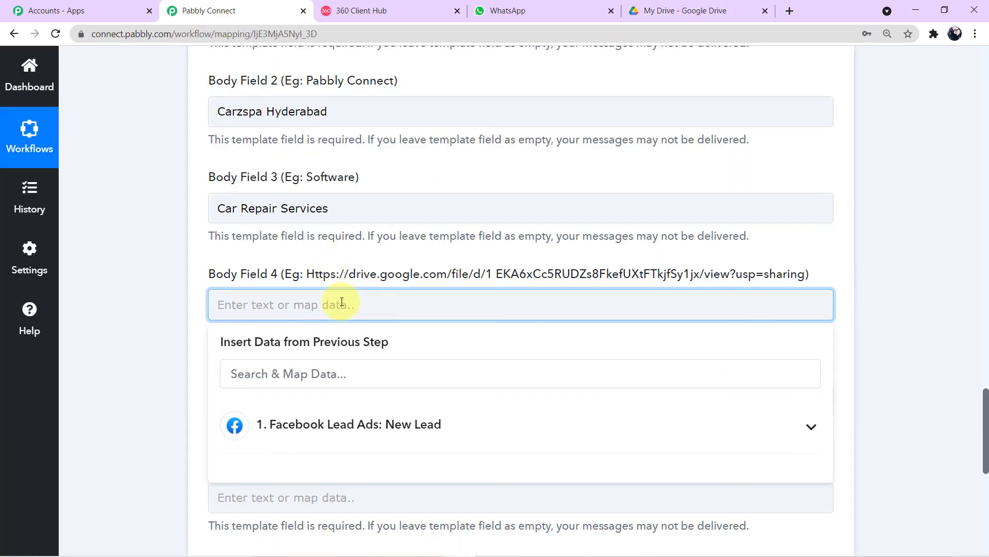
Step: Paste the Drive brochure link into Body Field 4
{"action": "key", "text": "ctrl+v"}
{"action": "left_click", "coordinate": [175, 304]}
{"action": "scroll", "coordinate": [174, 304], "scroll_direction": "down", "scroll_amount": 1}
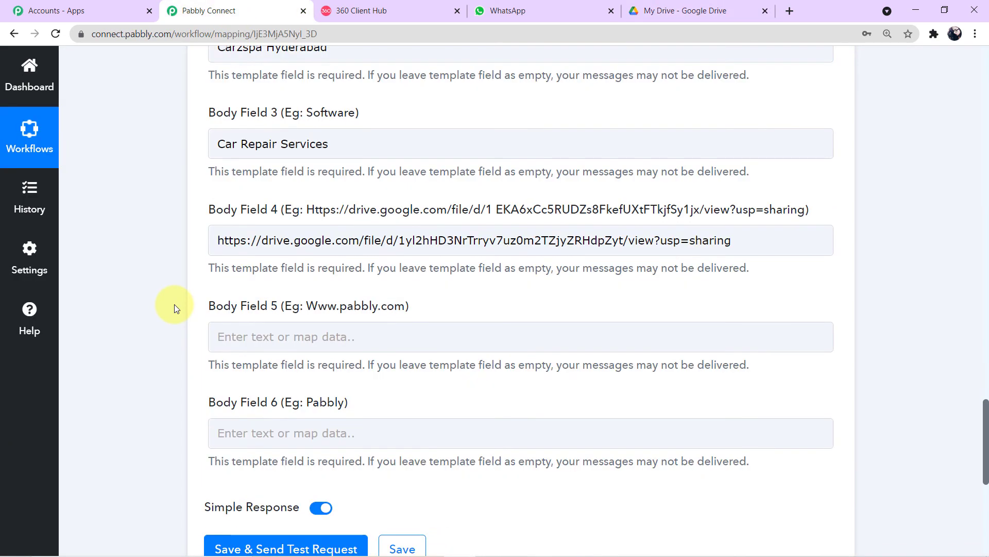
{"action": "scroll", "coordinate": [174, 304], "scroll_direction": "down", "scroll_amount": 1}
{"action": "left_click", "coordinate": [332, 275]}
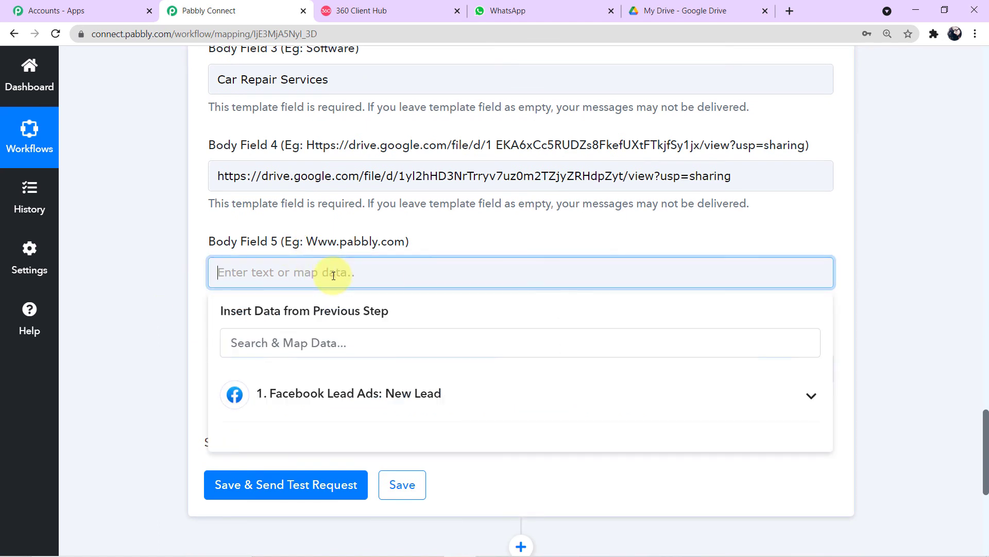
{"action": "type", "text": "www.carzspahyderabad.com"}
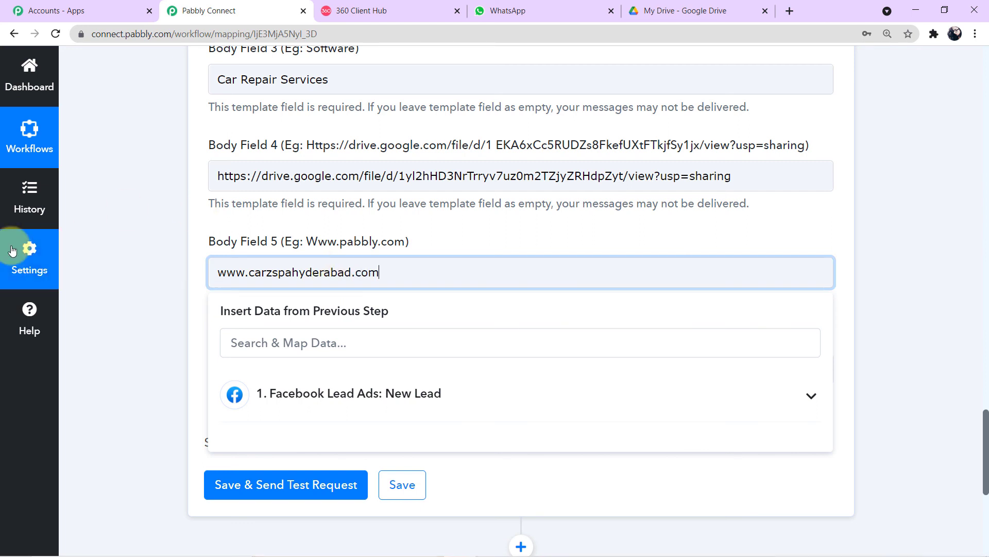
{"action": "left_click", "coordinate": [86, 272]}
{"action": "scroll", "coordinate": [85, 272], "scroll_direction": "down", "scroll_amount": 1}
{"action": "left_click", "coordinate": [353, 308]}
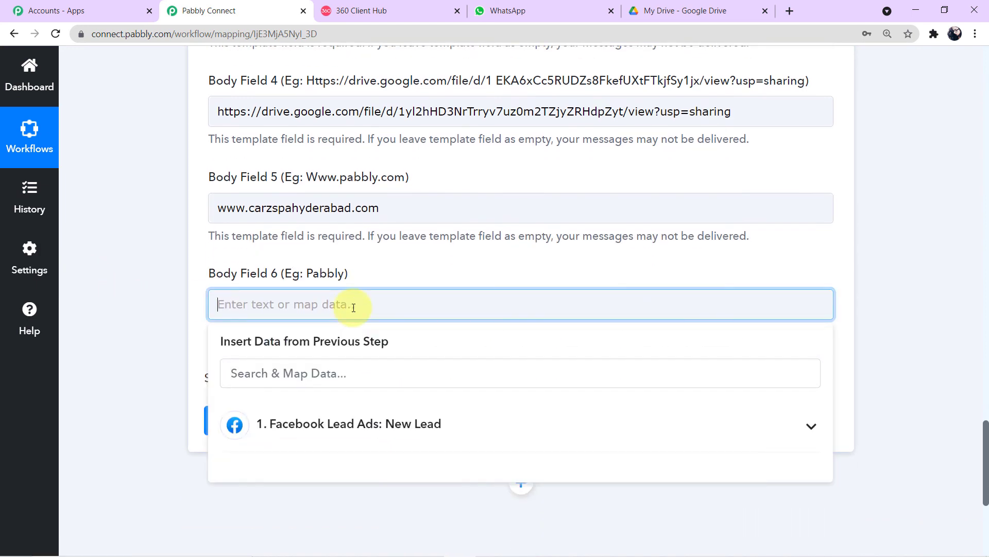
{"action": "type", "text": "Carzspa Hyderabad"}
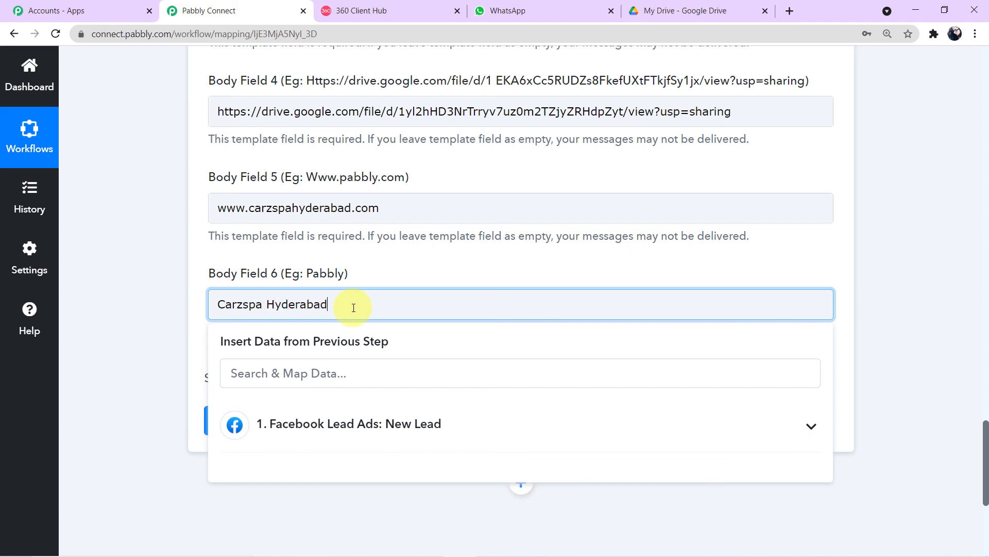
{"action": "left_click", "coordinate": [133, 347]}
Step: Save the WhatsApp action and send a successful test request
{"action": "scroll", "coordinate": [133, 347], "scroll_direction": "up", "scroll_amount": 2}
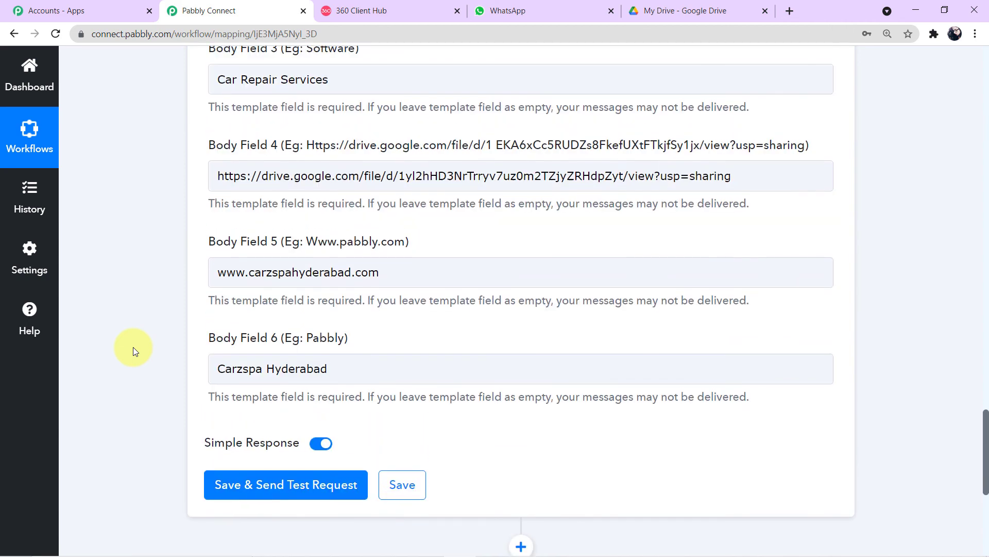
{"action": "scroll", "coordinate": [133, 347], "scroll_direction": "up", "scroll_amount": 5}
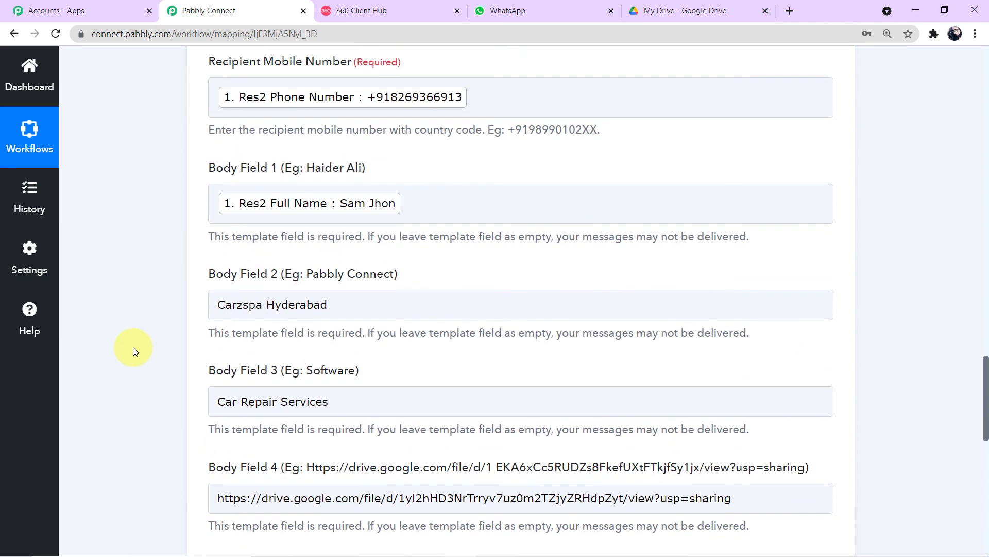
{"action": "scroll", "coordinate": [133, 347], "scroll_direction": "up", "scroll_amount": 2}
{"action": "scroll", "coordinate": [133, 347], "scroll_direction": "down", "scroll_amount": 8}
{"action": "scroll", "coordinate": [133, 347], "scroll_direction": "down", "scroll_amount": 1}
{"action": "left_click", "coordinate": [297, 420]}
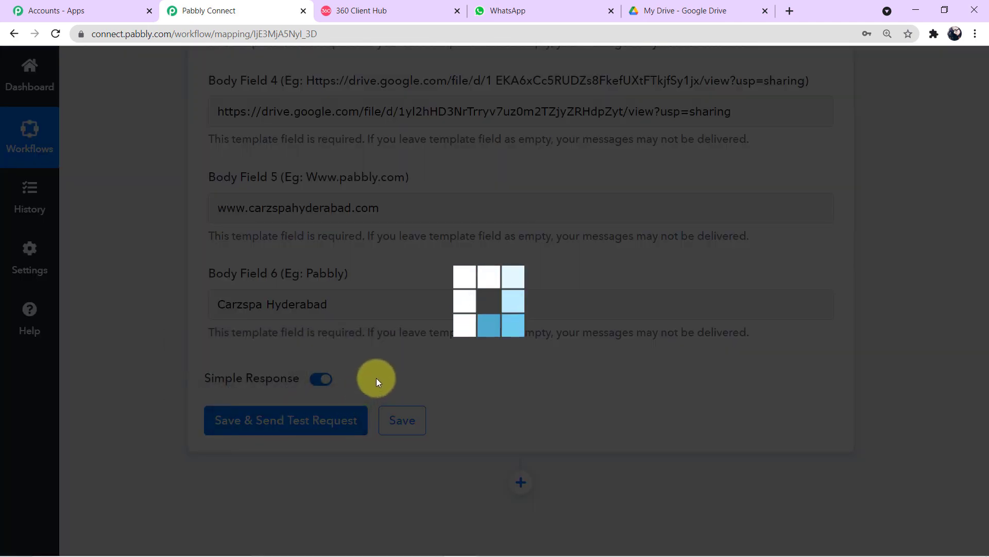
{"action": "scroll", "coordinate": [376, 378], "scroll_direction": "down", "scroll_amount": 4}
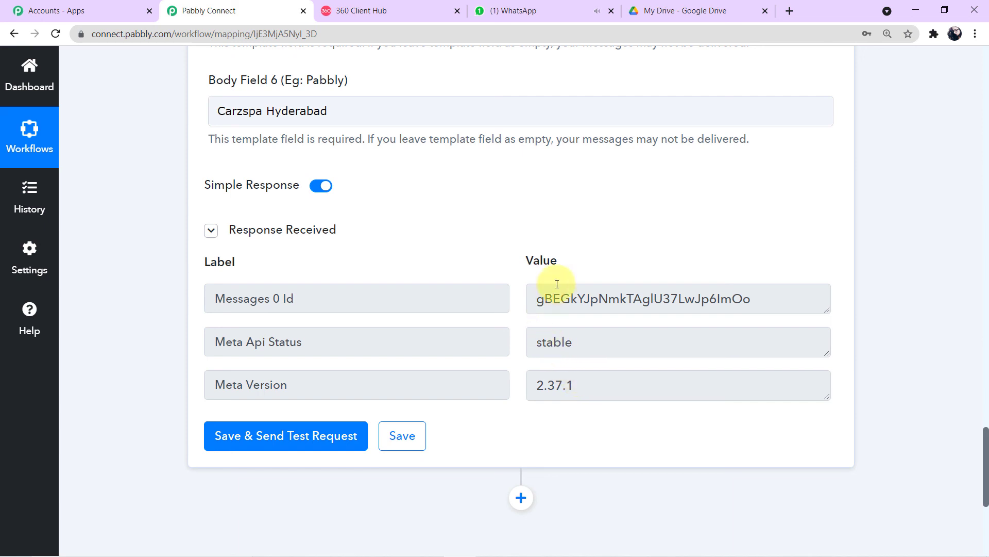
{"action": "left_click", "coordinate": [529, 11]}
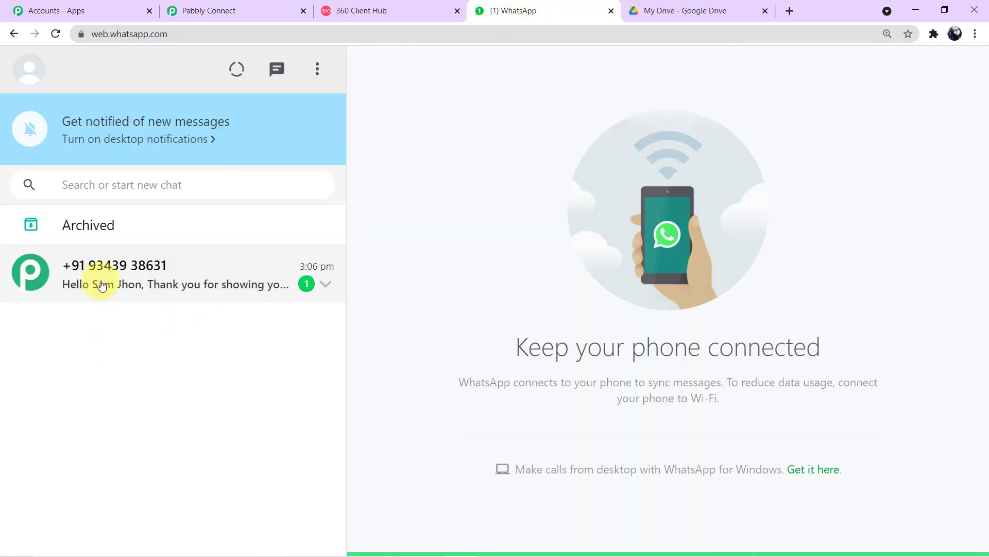
Step: Open the new chat and read the delivered welcome message with the brochure link and website
{"action": "left_click", "coordinate": [220, 284]}
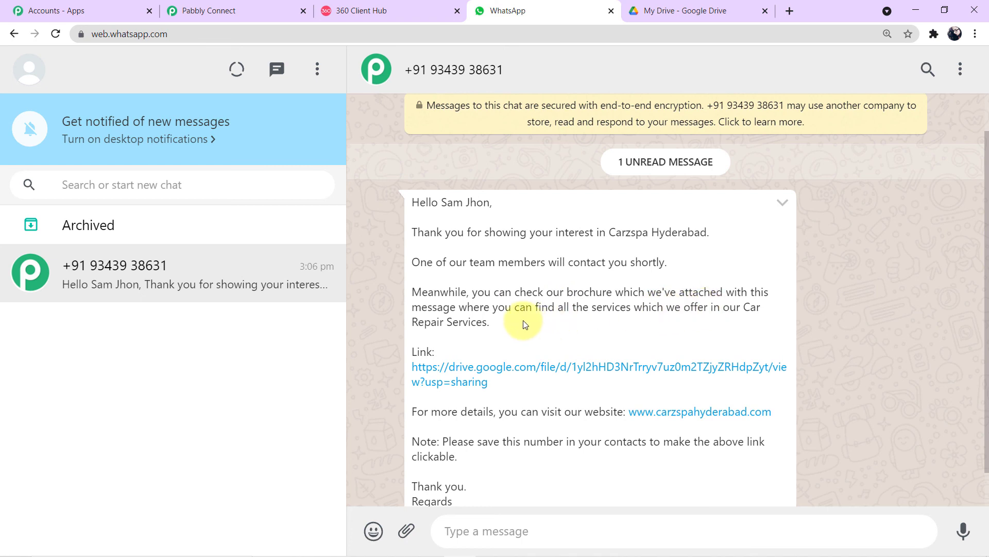
{"action": "scroll", "coordinate": [601, 302], "scroll_direction": "down", "scroll_amount": 1}
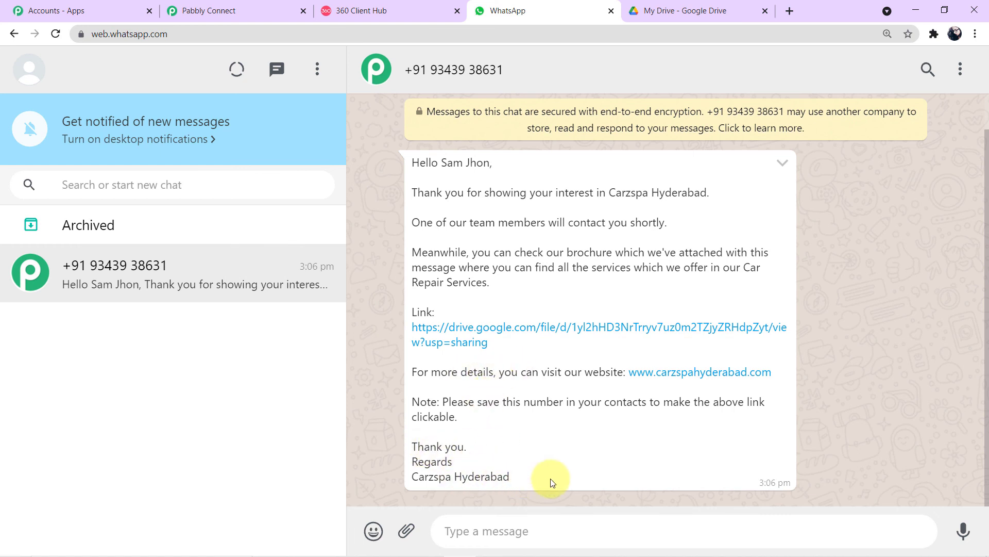
Step: Follow the Drive link in the message and scroll through Car Portal.pdf's pages
{"action": "left_click", "coordinate": [588, 327]}
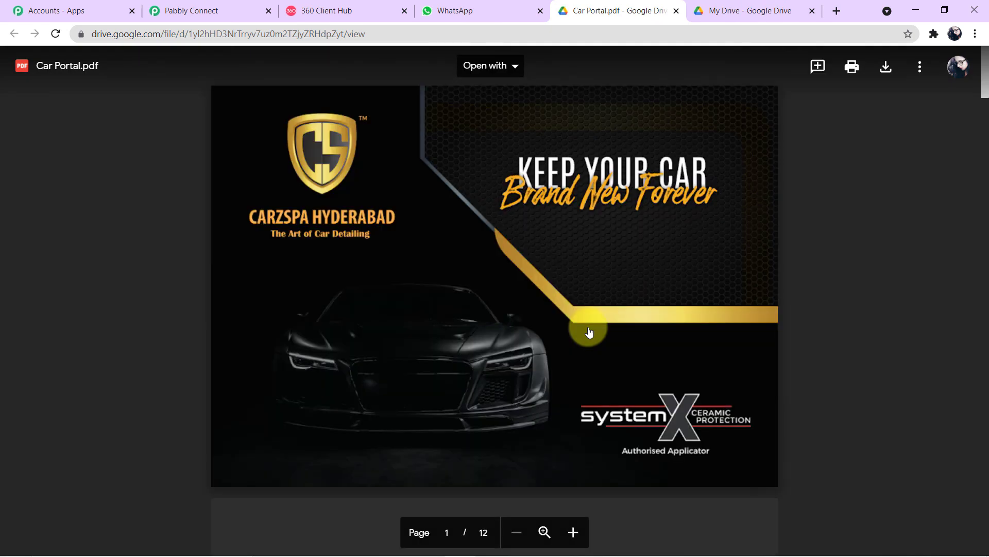
{"action": "scroll", "coordinate": [589, 330], "scroll_direction": "down", "scroll_amount": 2}
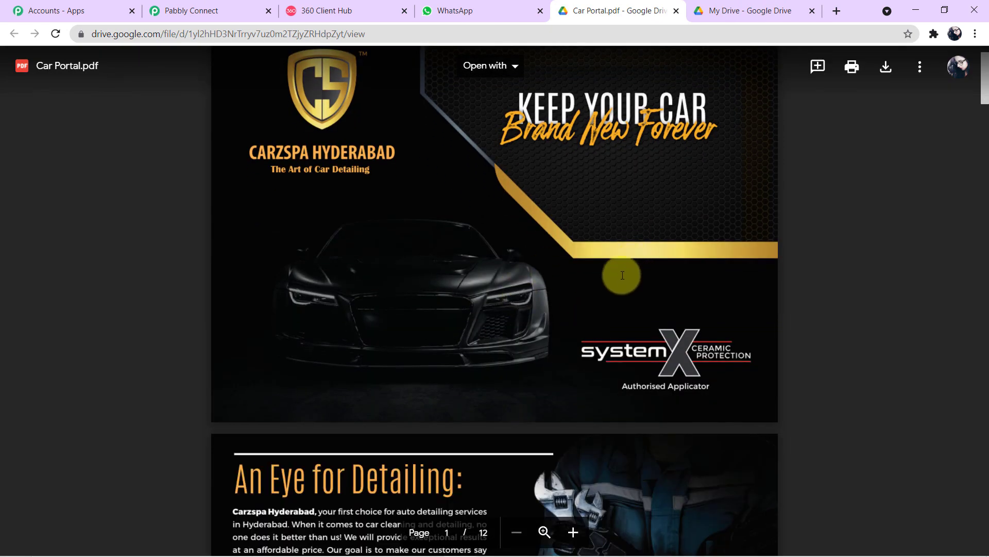
{"action": "scroll", "coordinate": [628, 269], "scroll_direction": "down", "scroll_amount": 10}
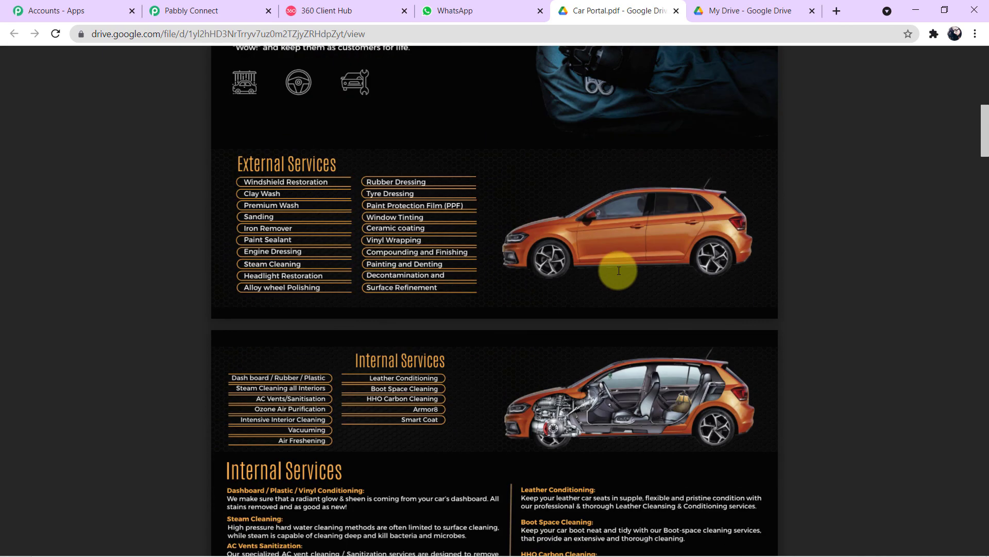
{"action": "scroll", "coordinate": [619, 270], "scroll_direction": "down", "scroll_amount": 3}
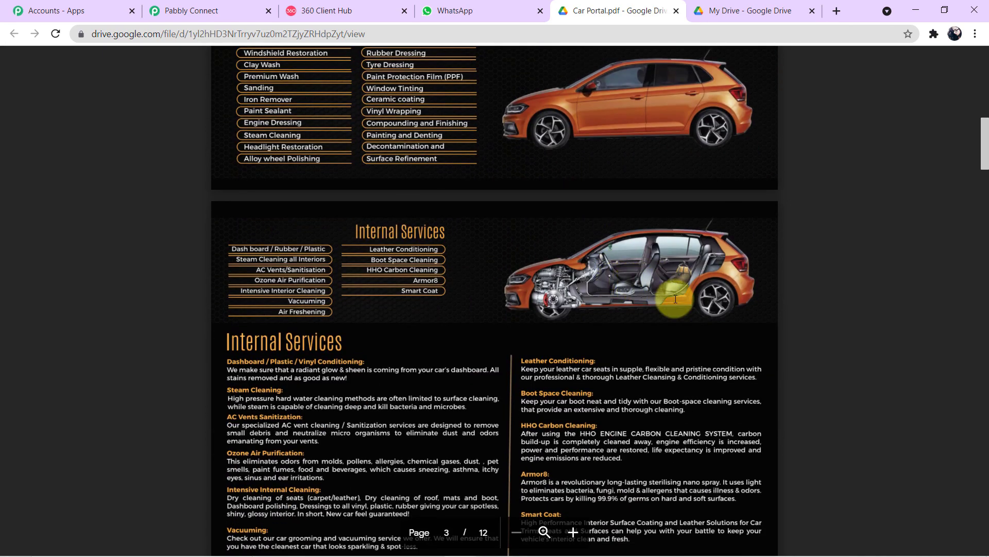
{"action": "scroll", "coordinate": [741, 324], "scroll_direction": "up", "scroll_amount": 5}
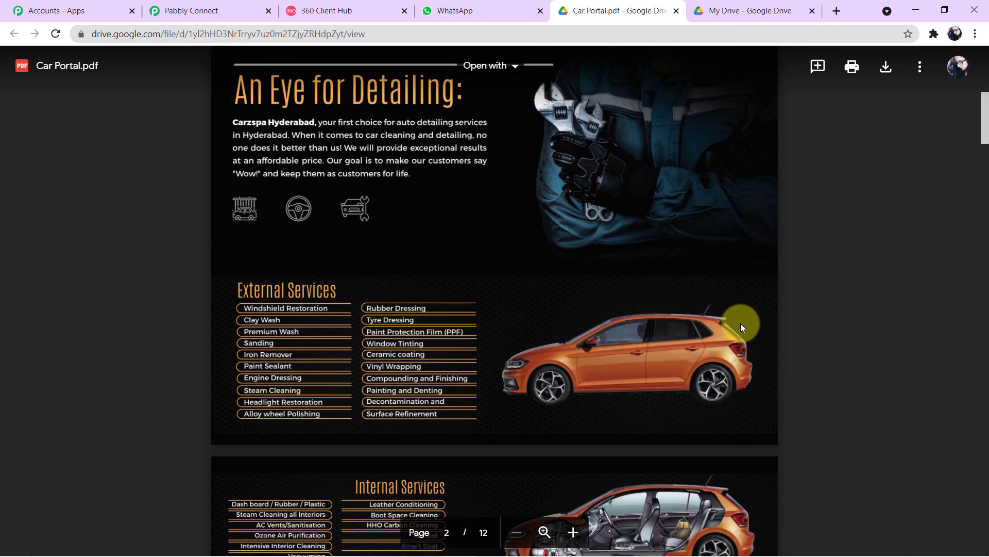
Step: Check the brochure link in Body Field 4, then collapse the WhatsApp action and Facebook trigger cards
{"action": "left_click", "coordinate": [231, 12]}
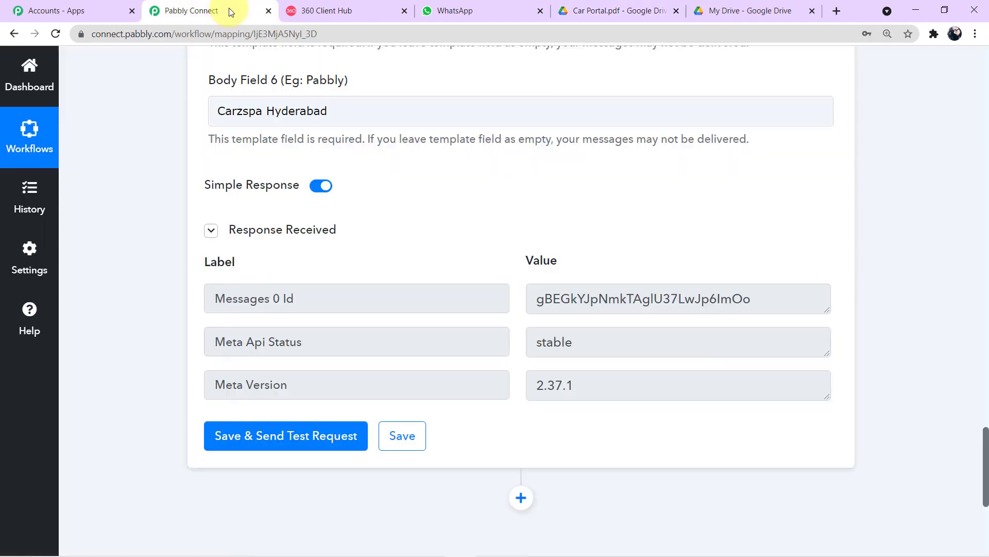
{"action": "scroll", "coordinate": [273, 199], "scroll_direction": "up", "scroll_amount": 6}
{"action": "left_click", "coordinate": [631, 232]}
{"action": "scroll", "coordinate": [716, 232], "scroll_direction": "up", "scroll_amount": 10}
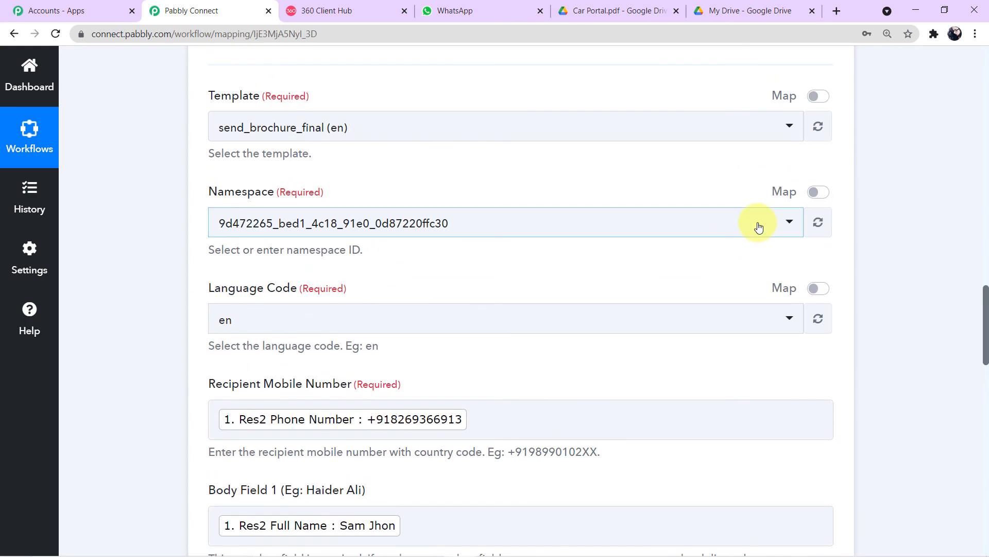
{"action": "scroll", "coordinate": [773, 222], "scroll_direction": "up", "scroll_amount": 4}
{"action": "scroll", "coordinate": [752, 311], "scroll_direction": "up", "scroll_amount": 4}
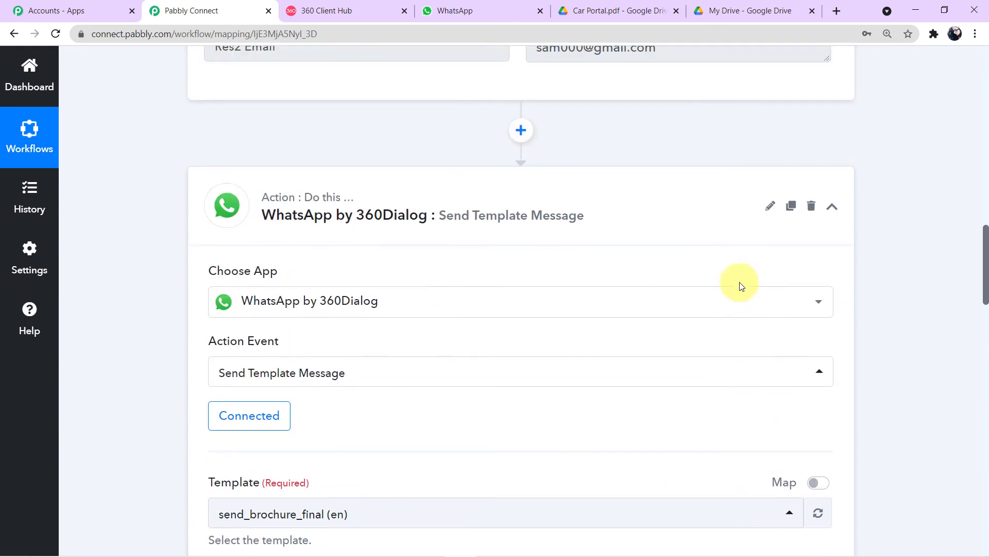
{"action": "left_click", "coordinate": [833, 209]}
{"action": "scroll", "coordinate": [729, 238], "scroll_direction": "up", "scroll_amount": 16}
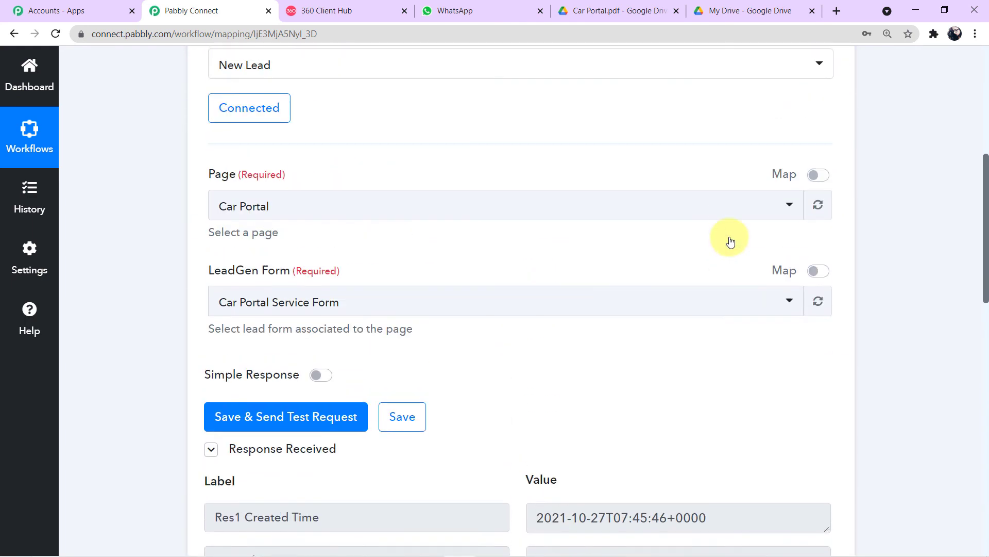
{"action": "scroll", "coordinate": [728, 239], "scroll_direction": "up", "scroll_amount": 5}
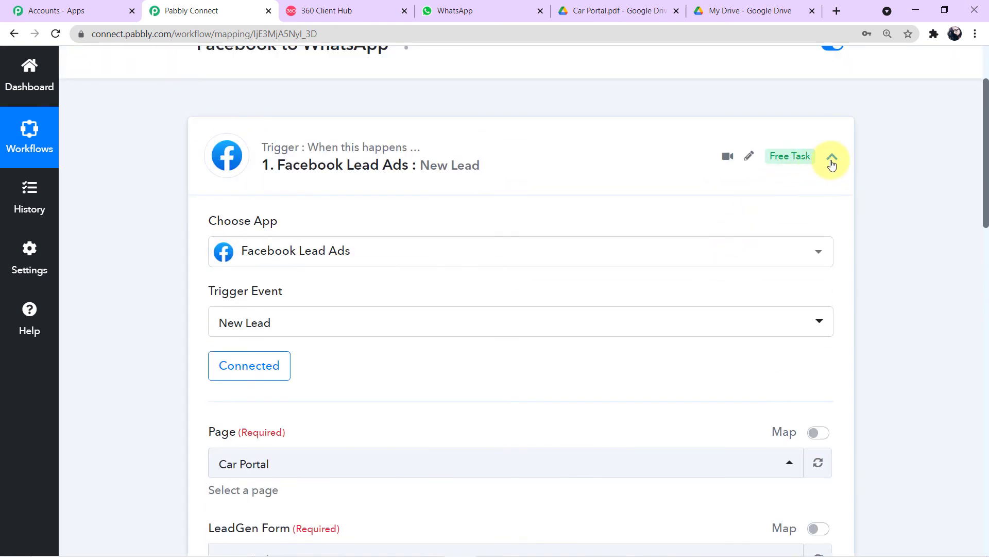
{"action": "left_click", "coordinate": [831, 157]}
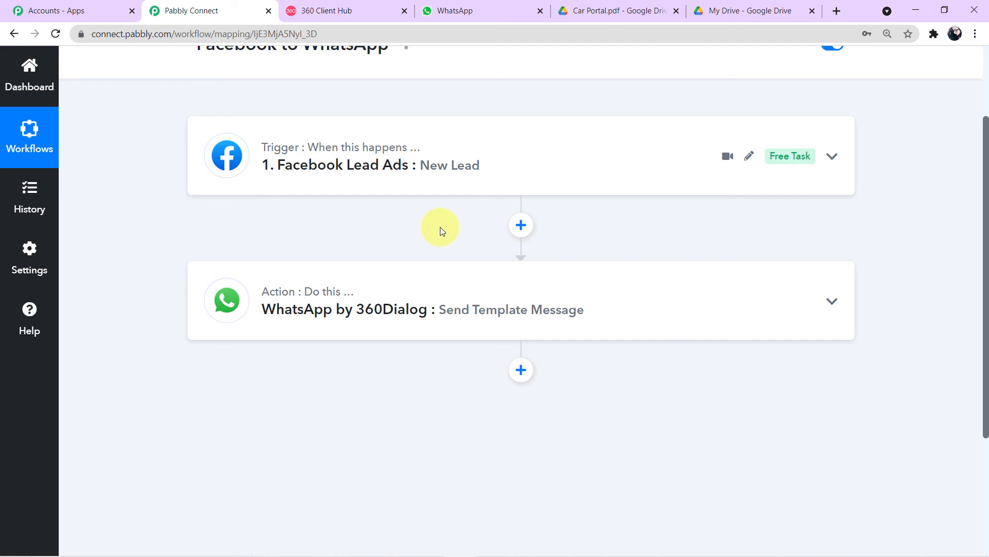
{"action": "scroll", "coordinate": [440, 226], "scroll_direction": "up", "scroll_amount": 3}
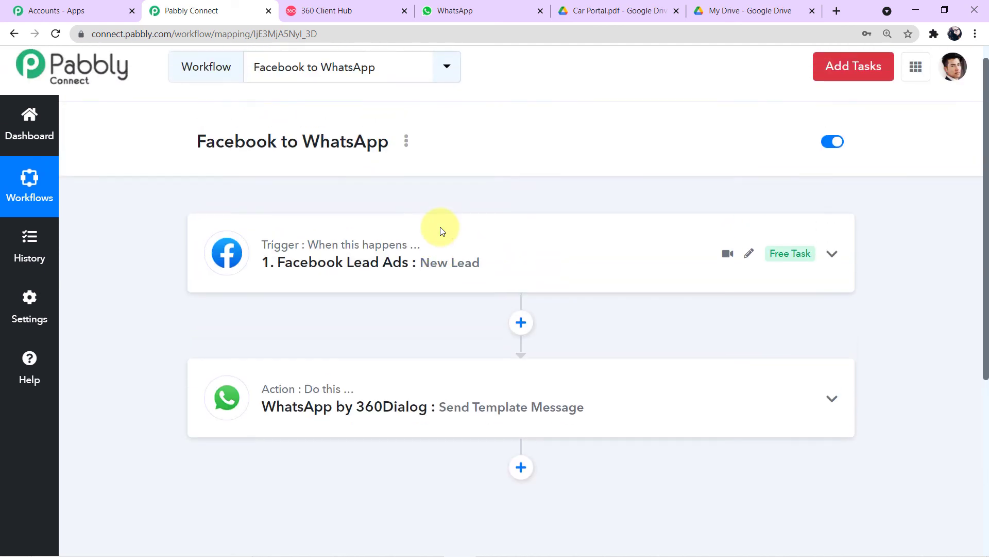